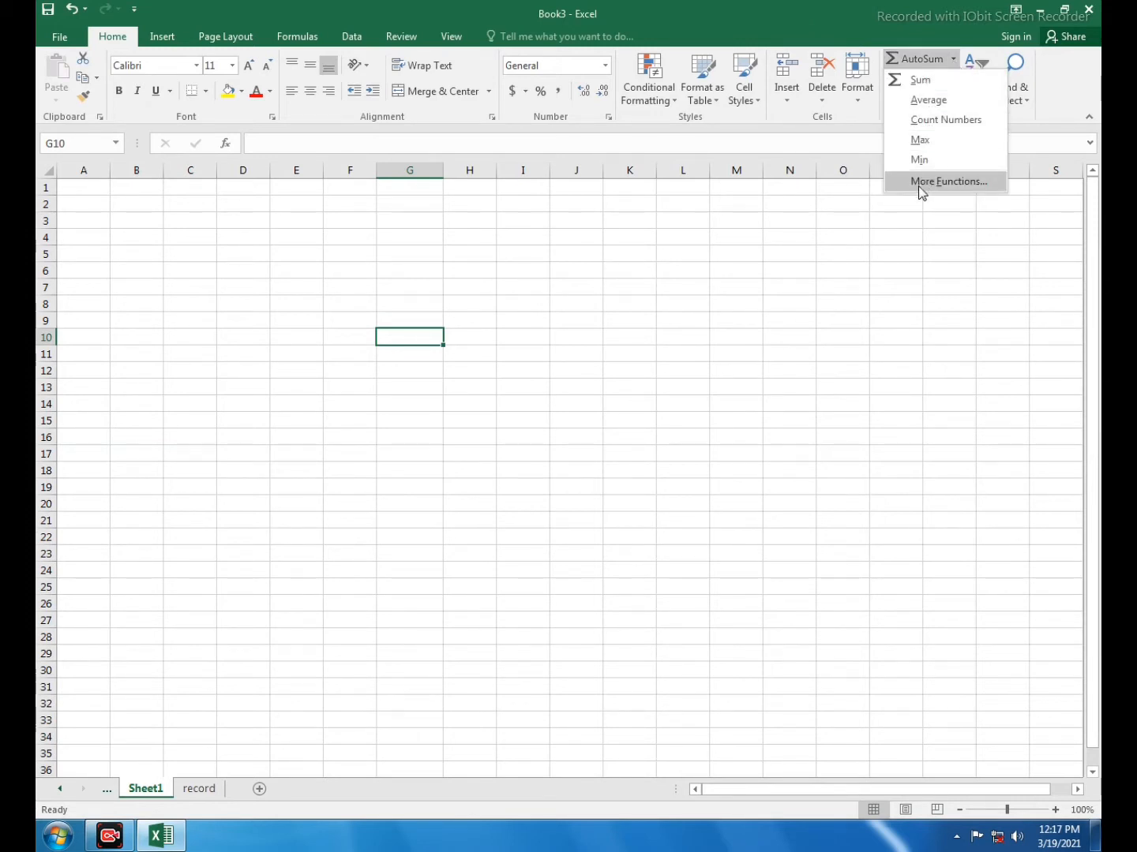
Enter the numbers 12, 10, 20 and 40 down column F in cells F7 to F10
click(870, 11)
click(651, 337)
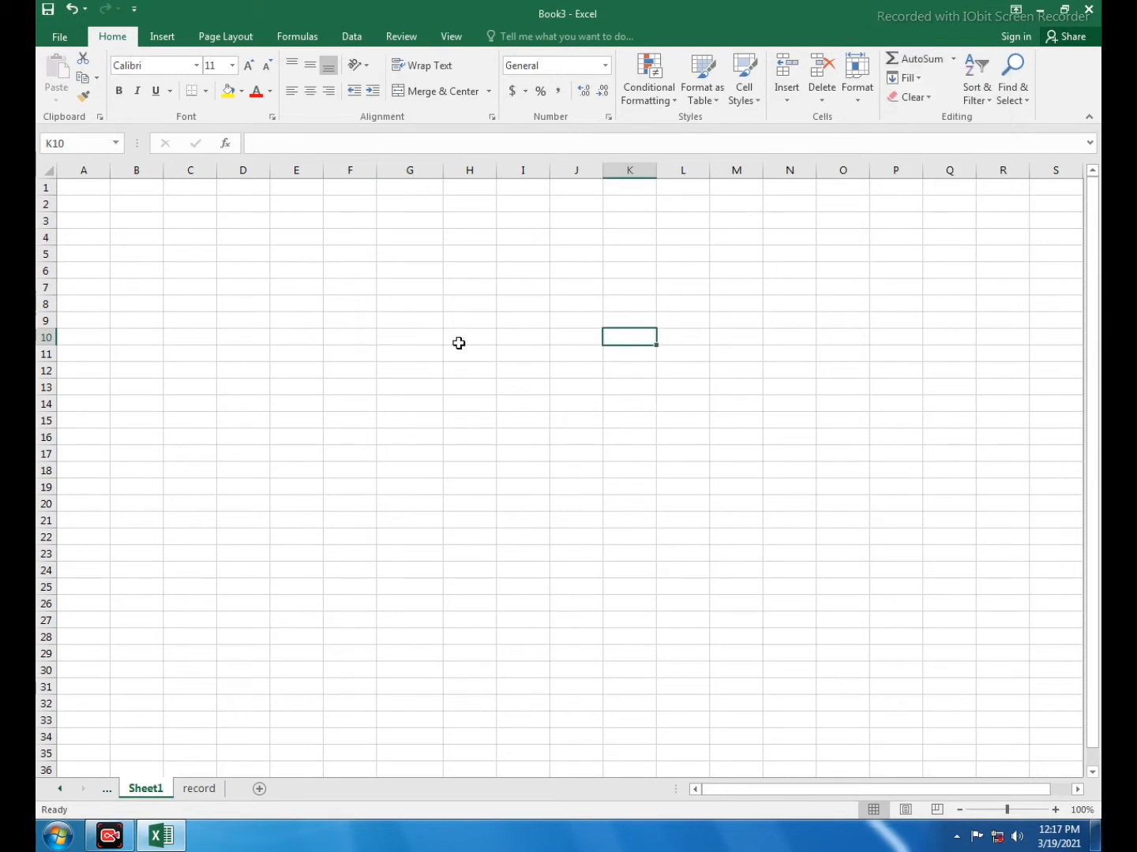
click(385, 324)
click(350, 289)
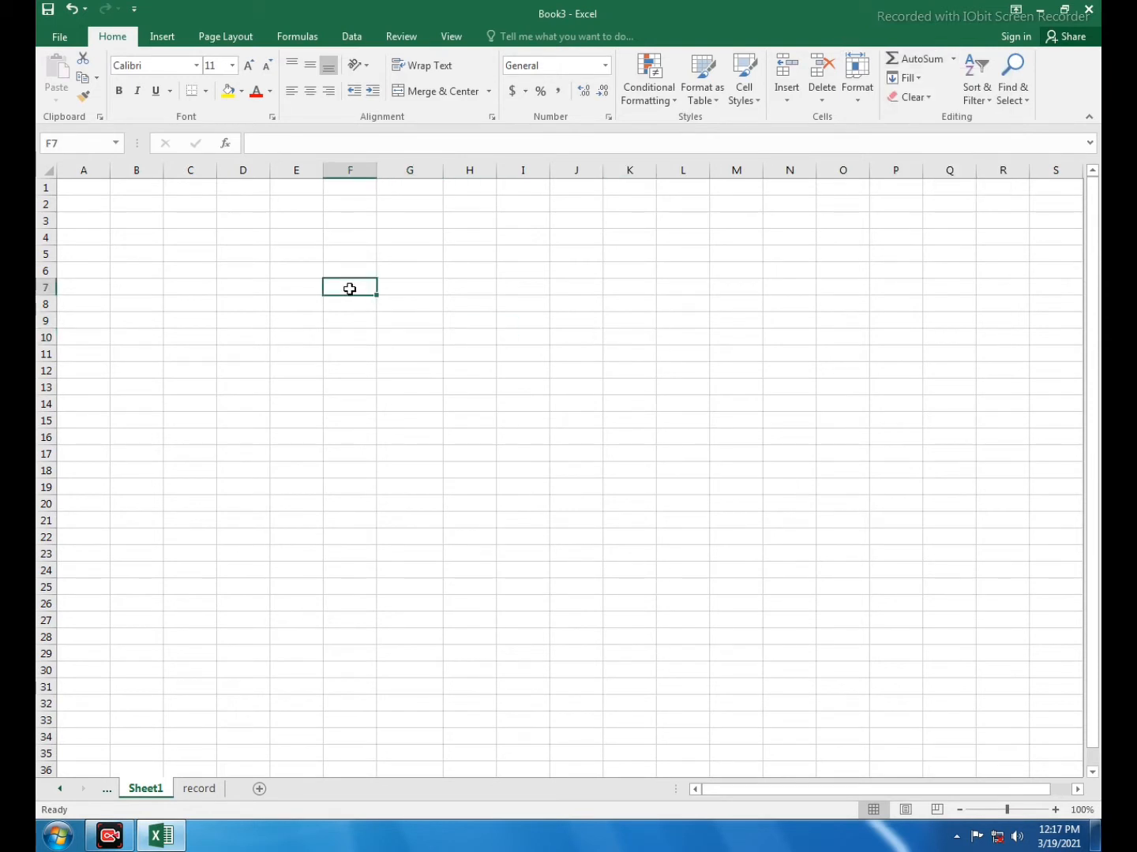
text(12)
key(Return)
text(10)
key(Return)
key(Right)
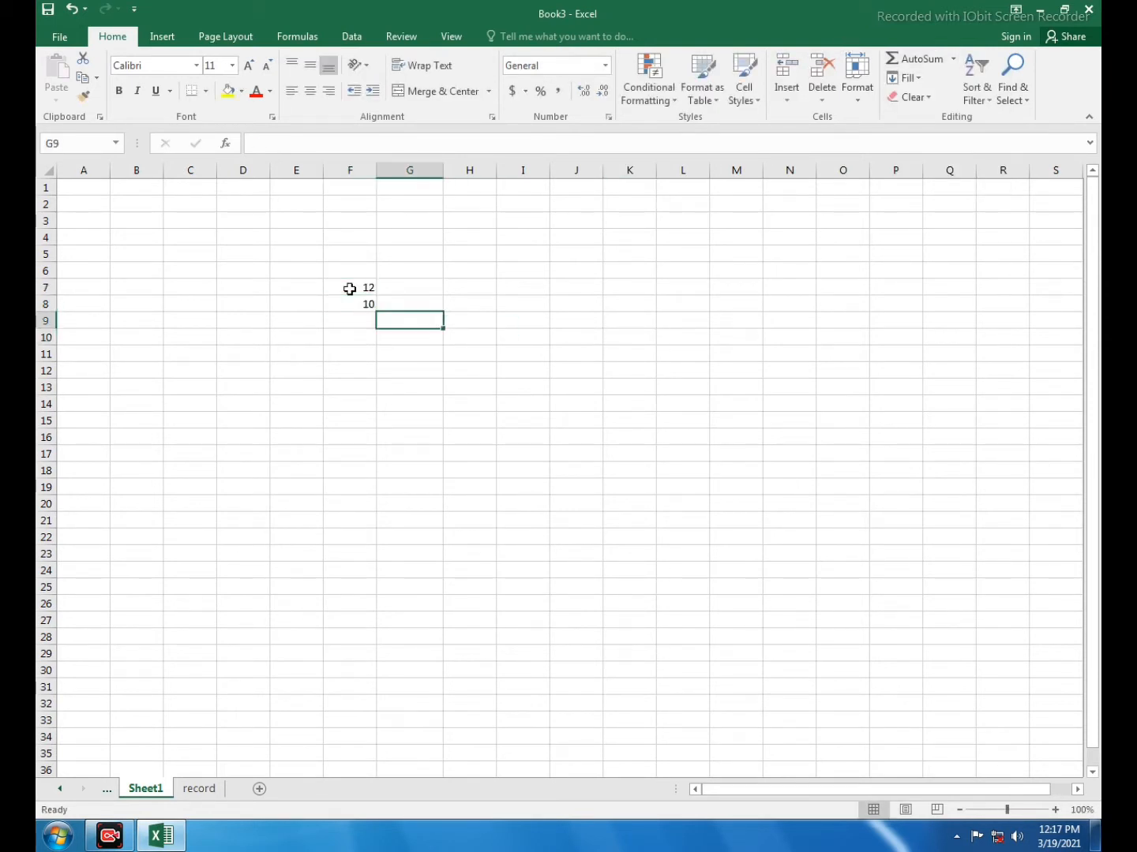
text(2)
key(Escape)
key(Left)
text(2)
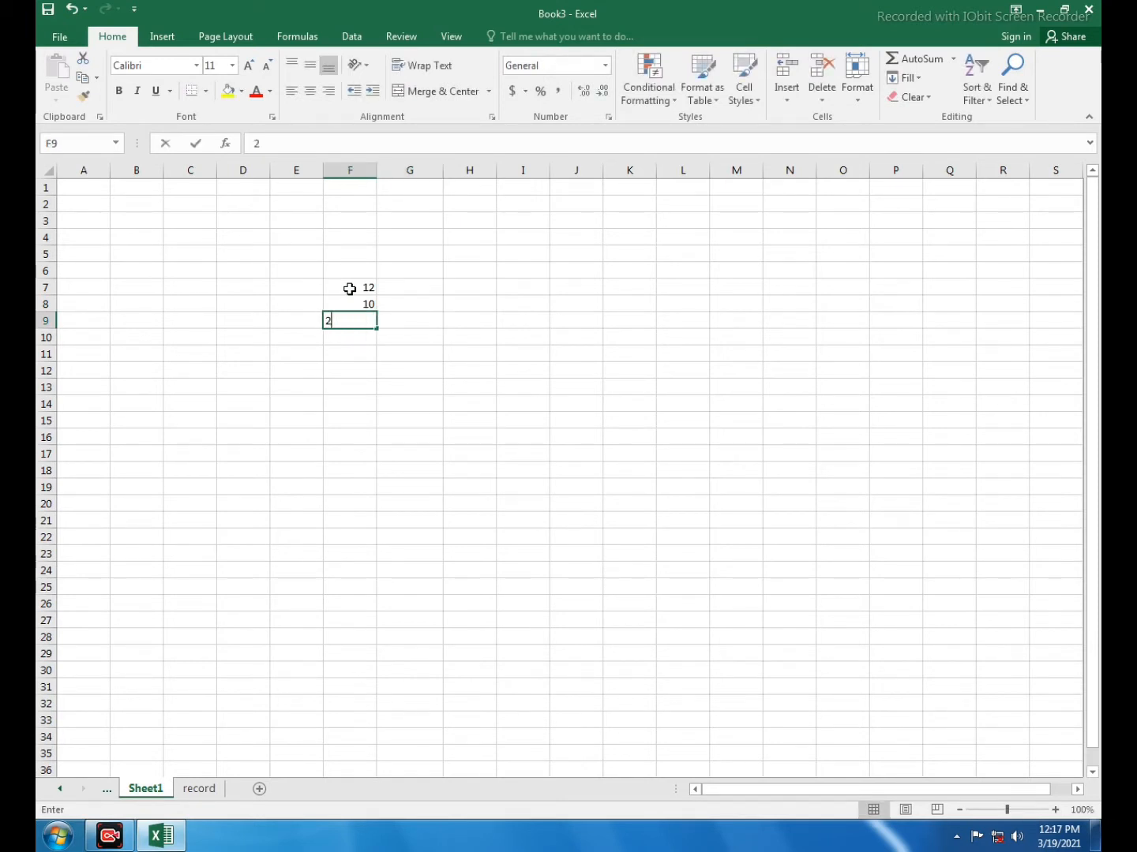
text(0)
key(Return)
text(40)
key(Return)
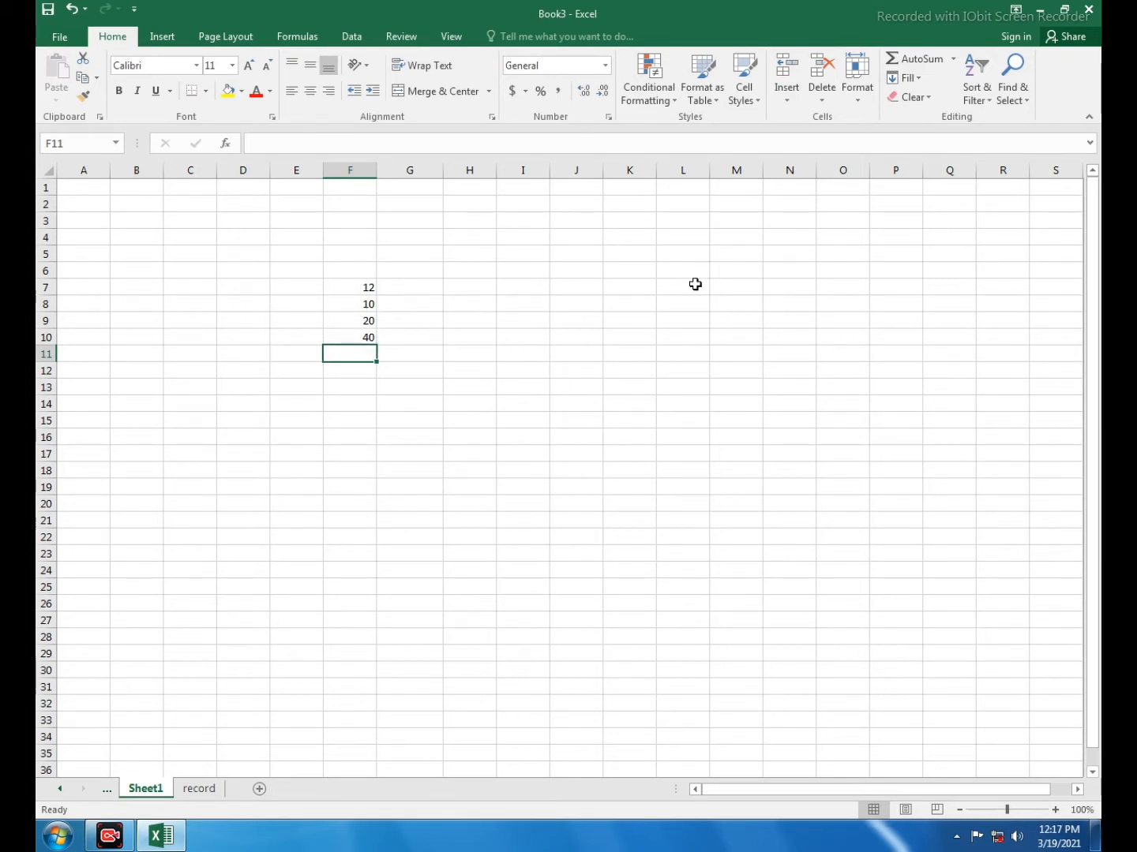
Insert the AutoSum Sum of F7:F10 in cell F11, and clear that cell again
click(955, 60)
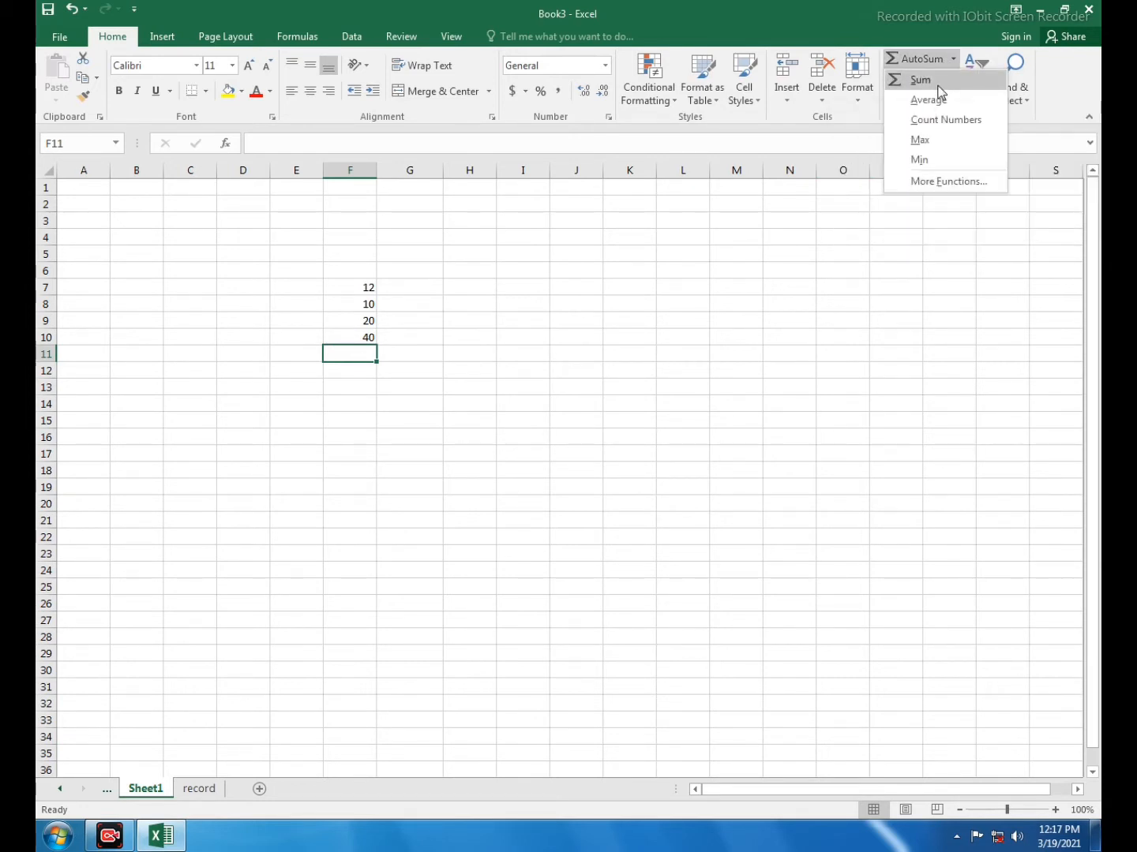
click(936, 82)
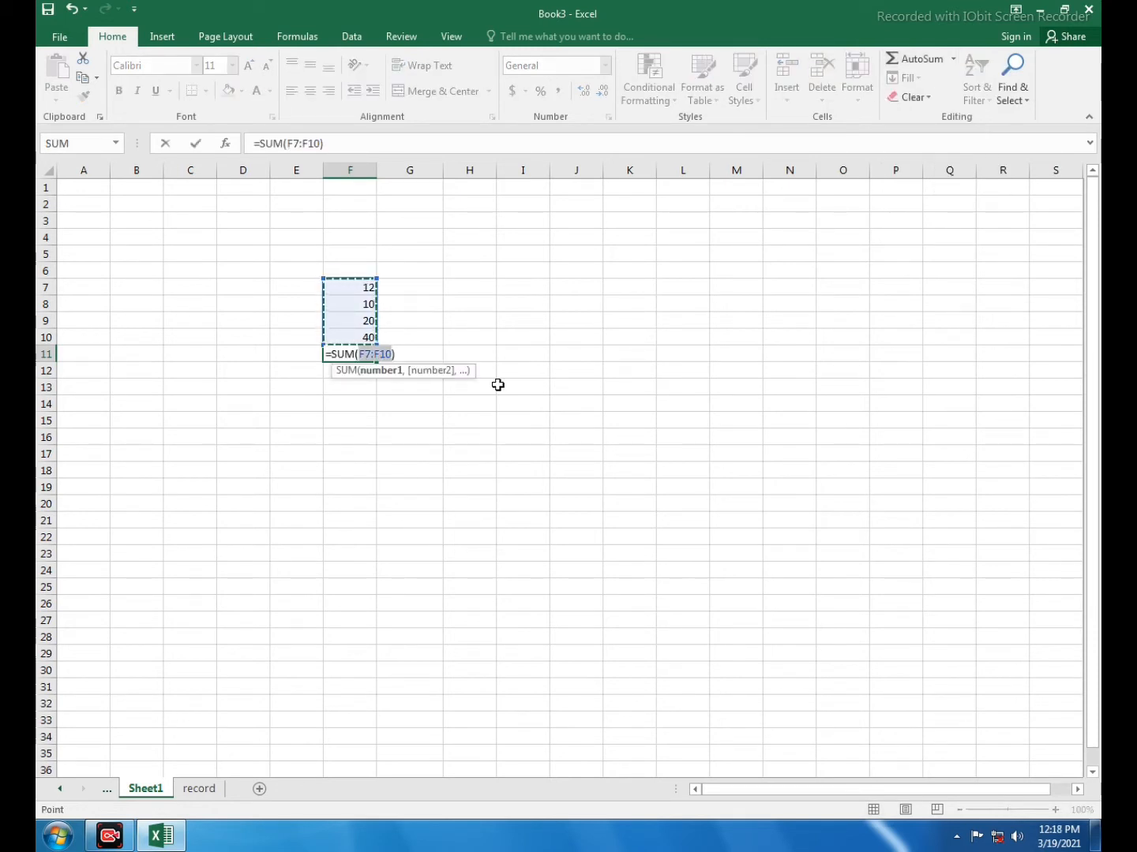
key(Return)
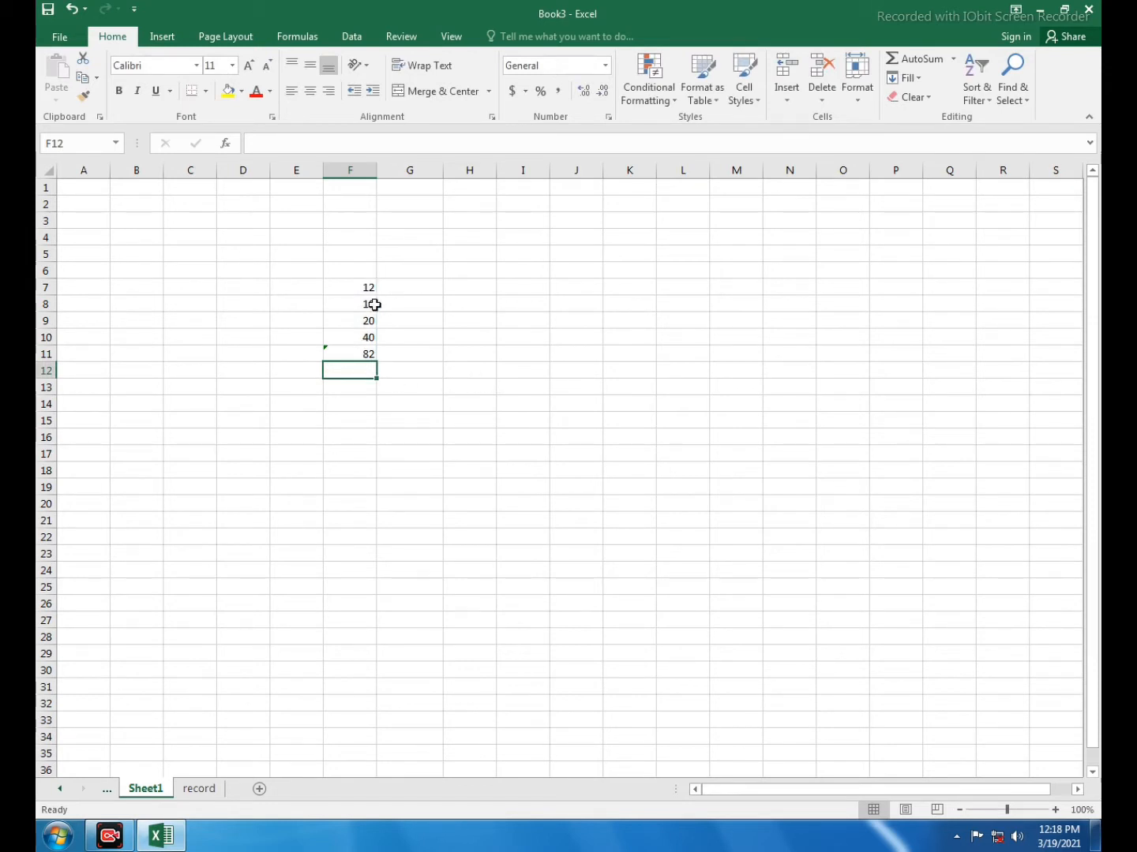
click(367, 357)
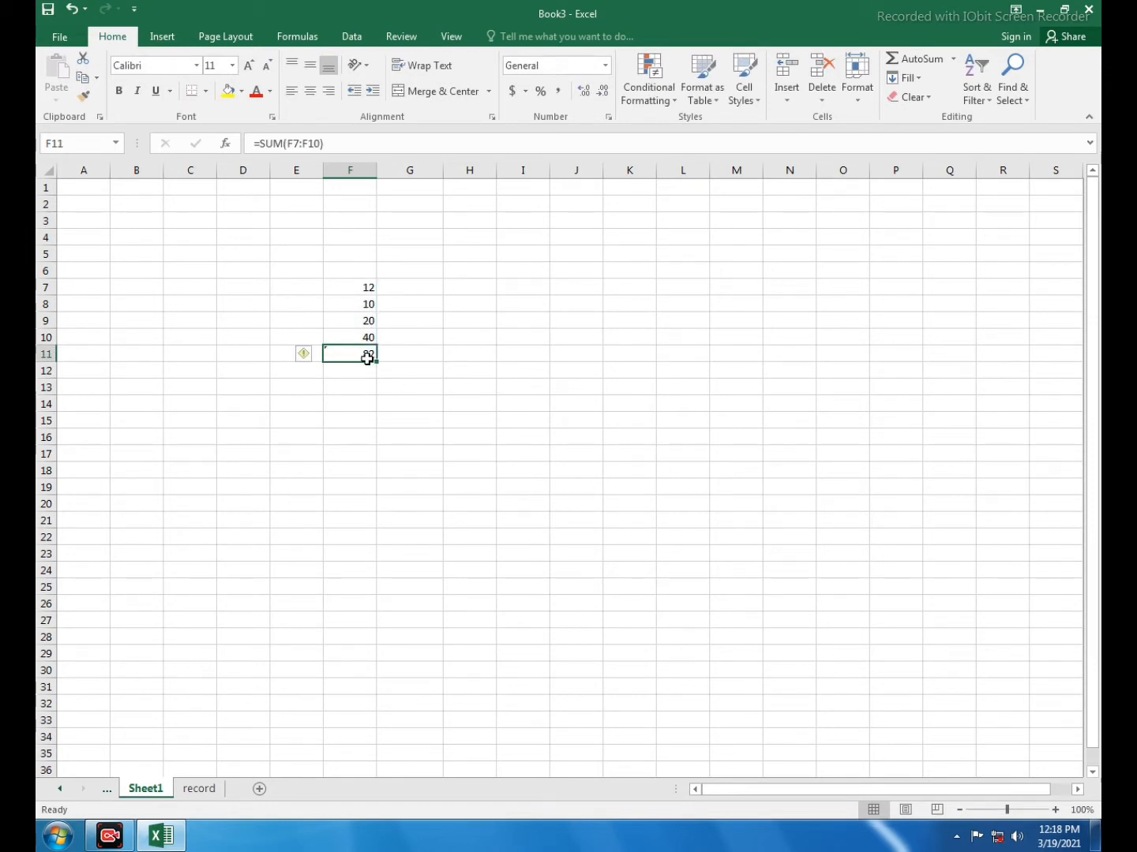
key(Delete)
Calculate the average of F7:F10 in cell F11 with AutoSum's Average function, and clear the cell
click(955, 61)
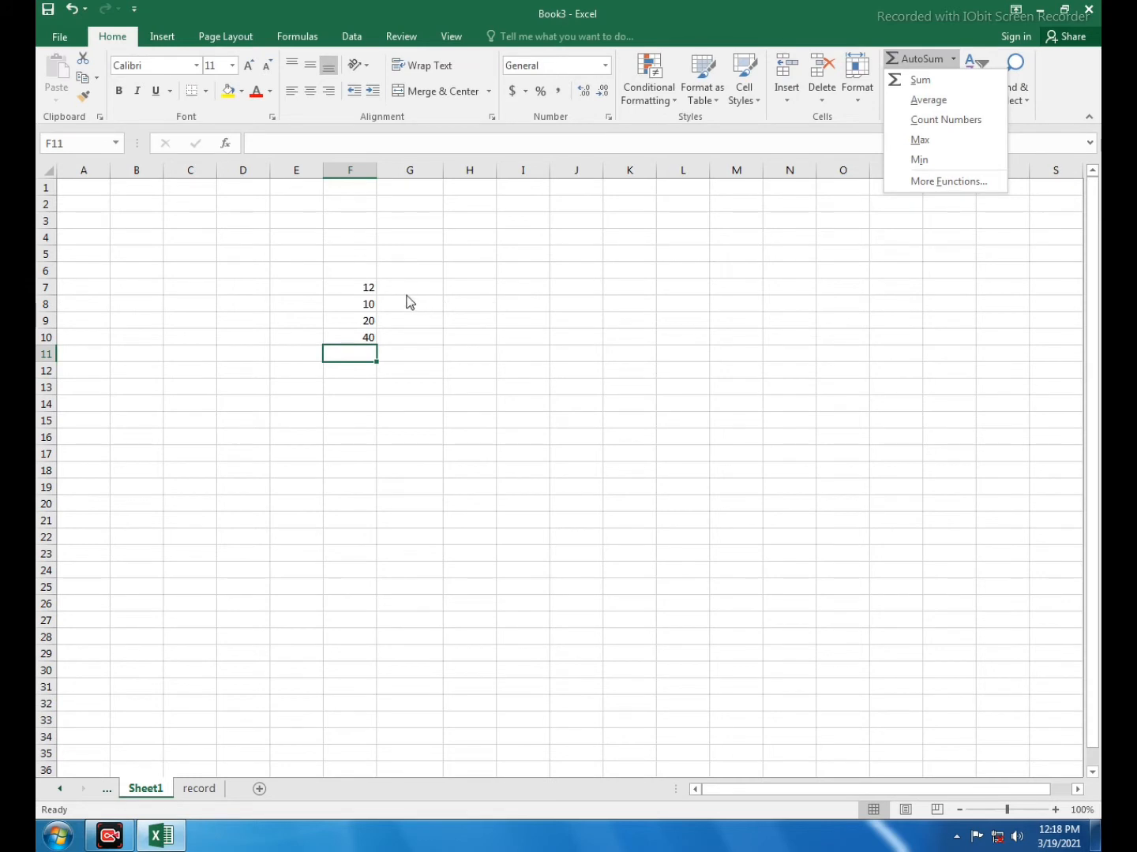
click(938, 109)
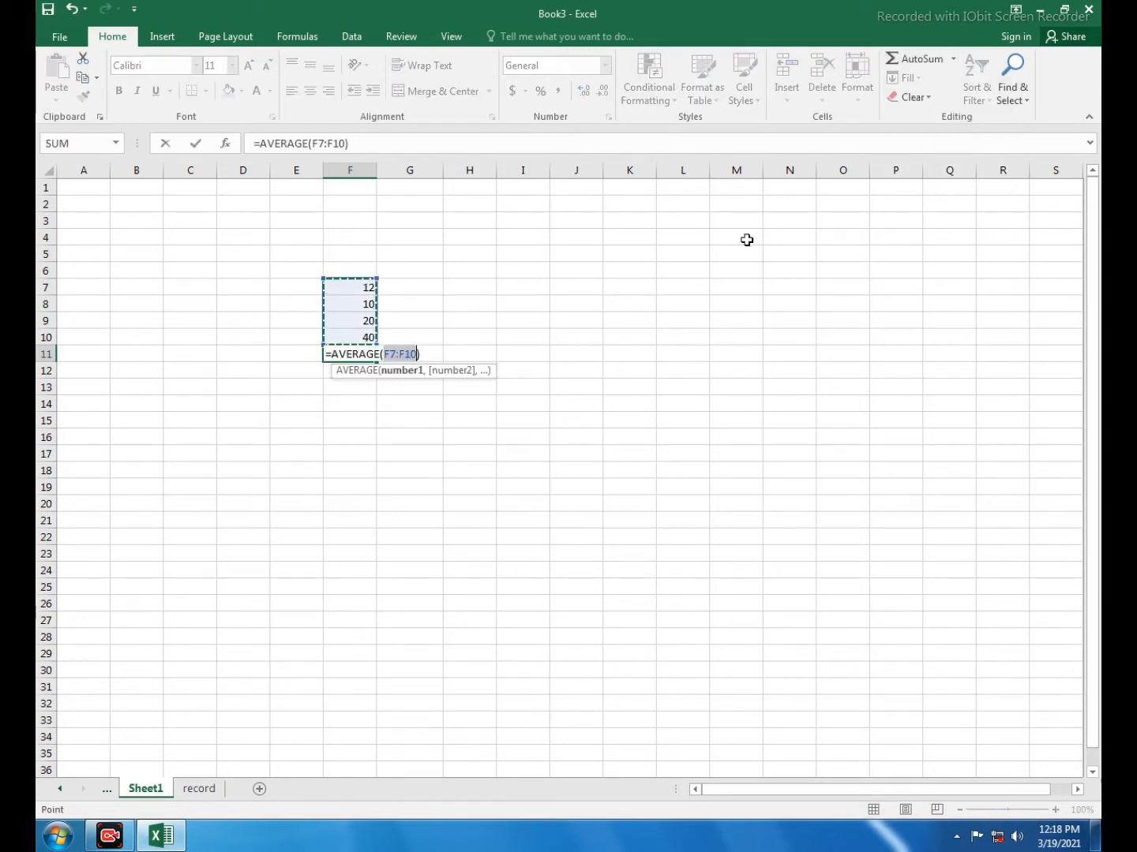
key(Return)
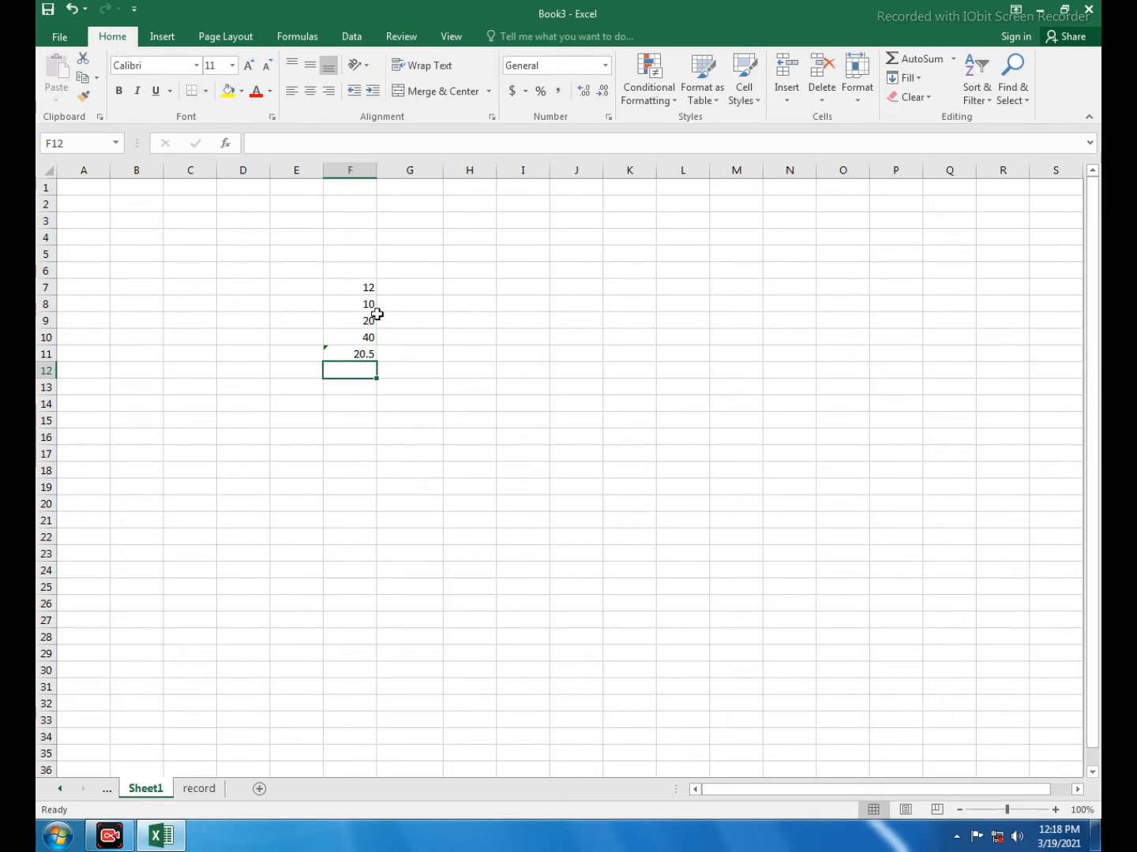
click(359, 353)
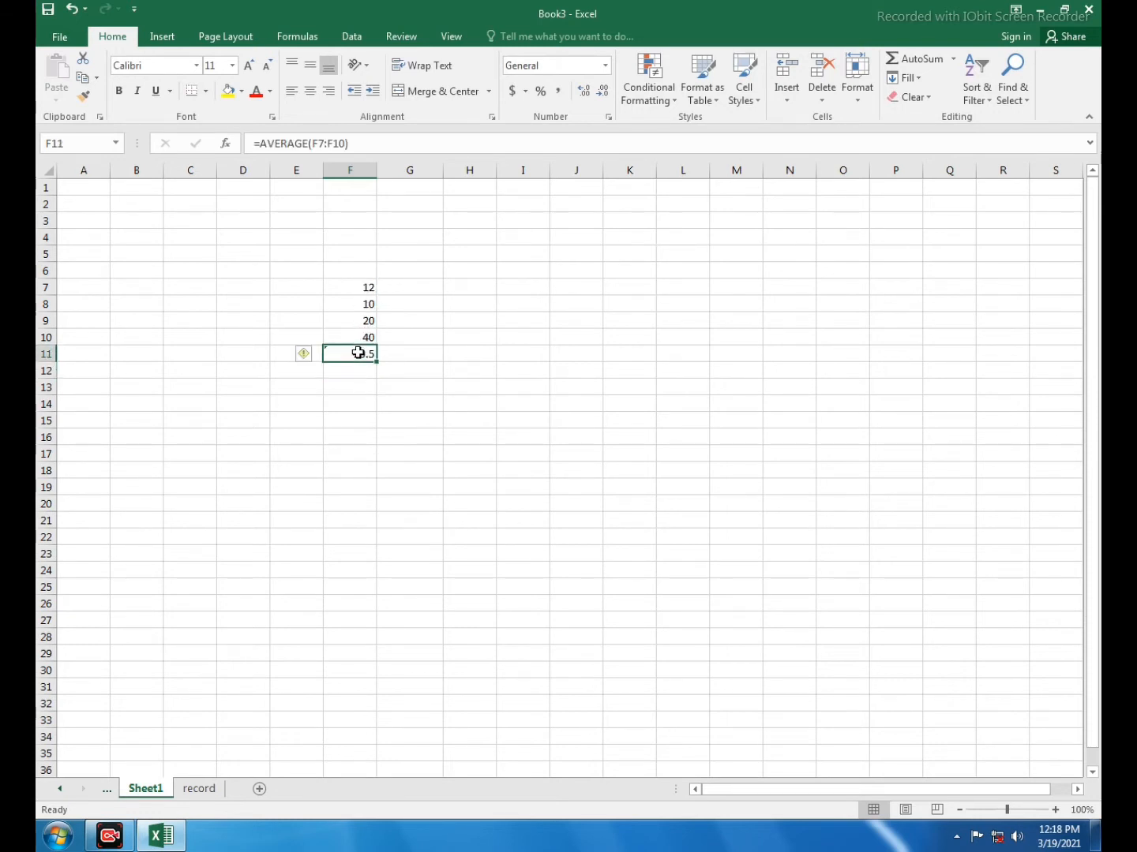
key(Delete)
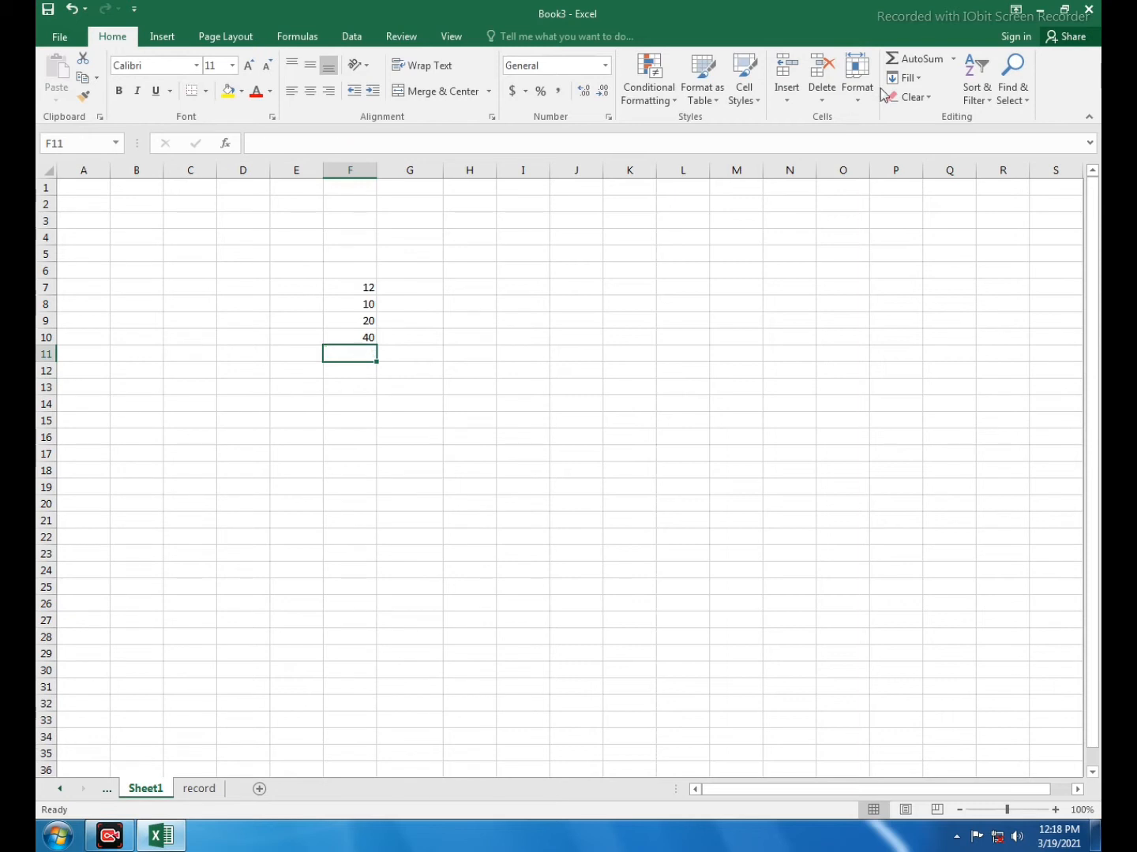
Count the numeric entries of F7:F10 in cell F11 with AutoSum's Count Numbers function, and clear the cell
click(954, 59)
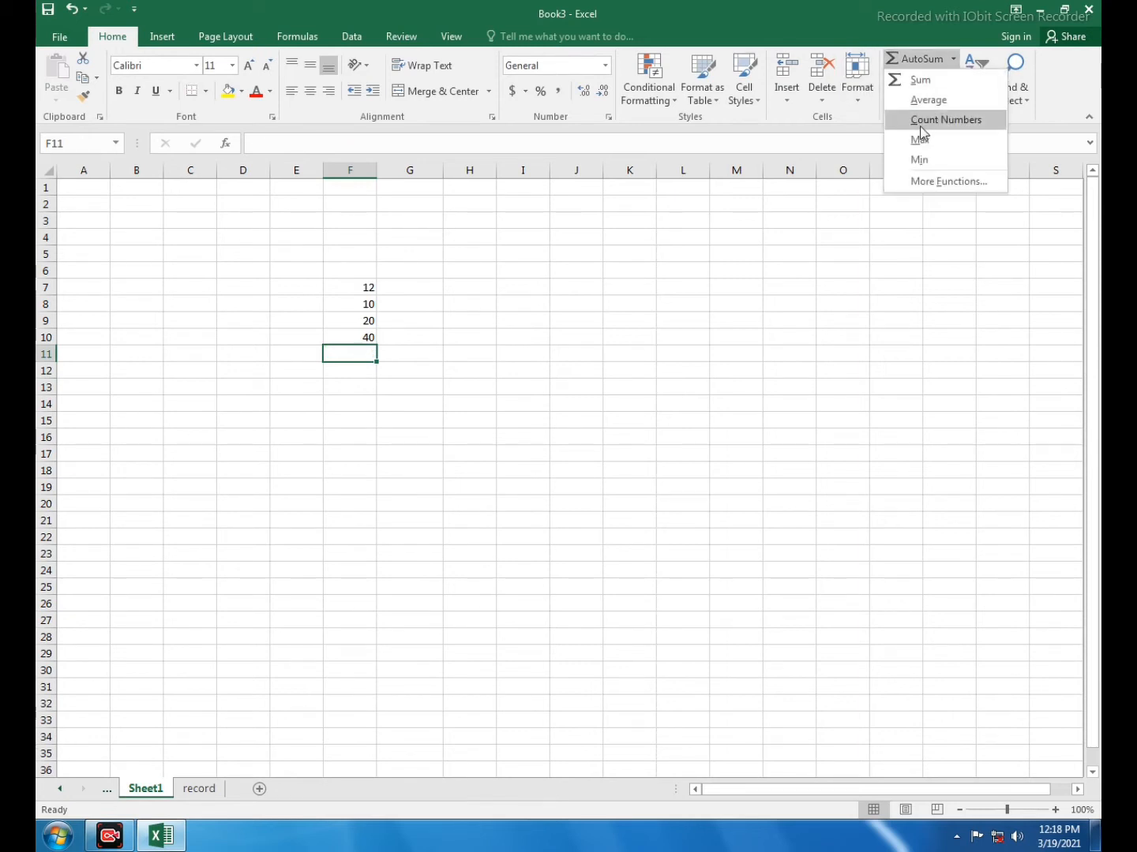
click(920, 124)
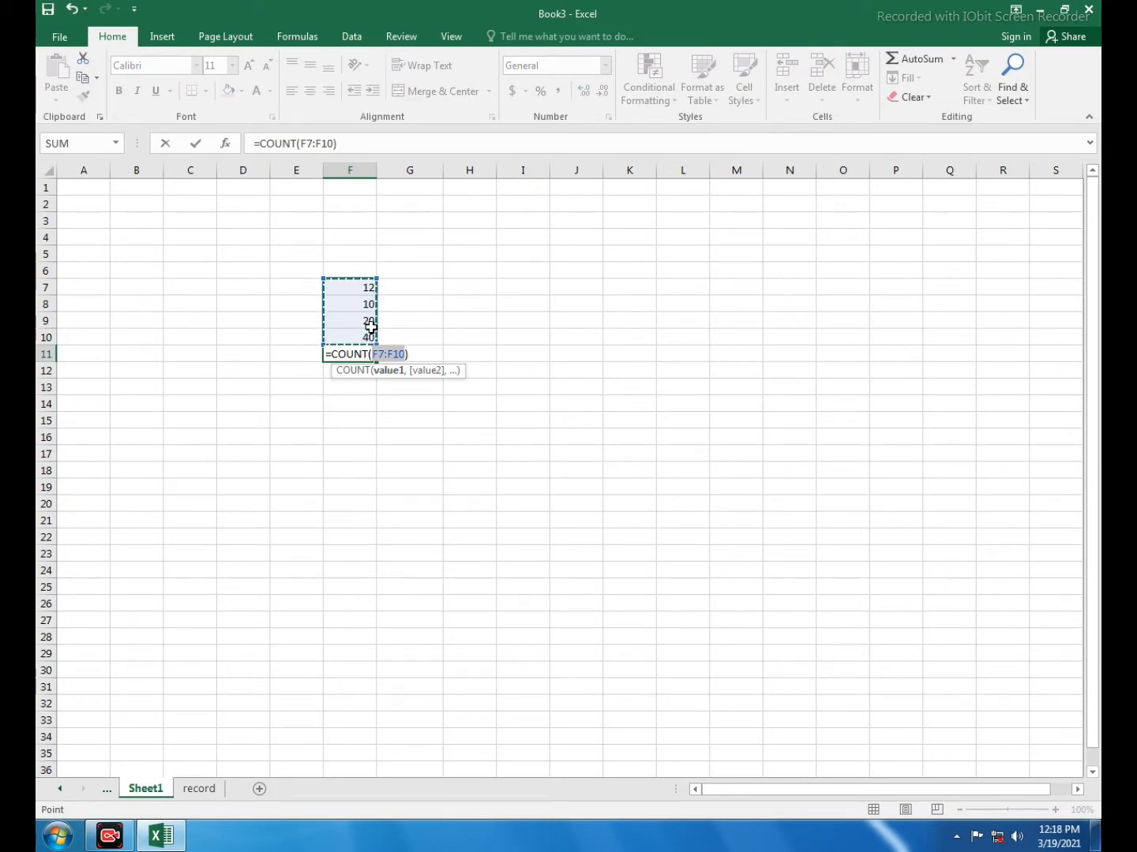
key(Return)
click(357, 356)
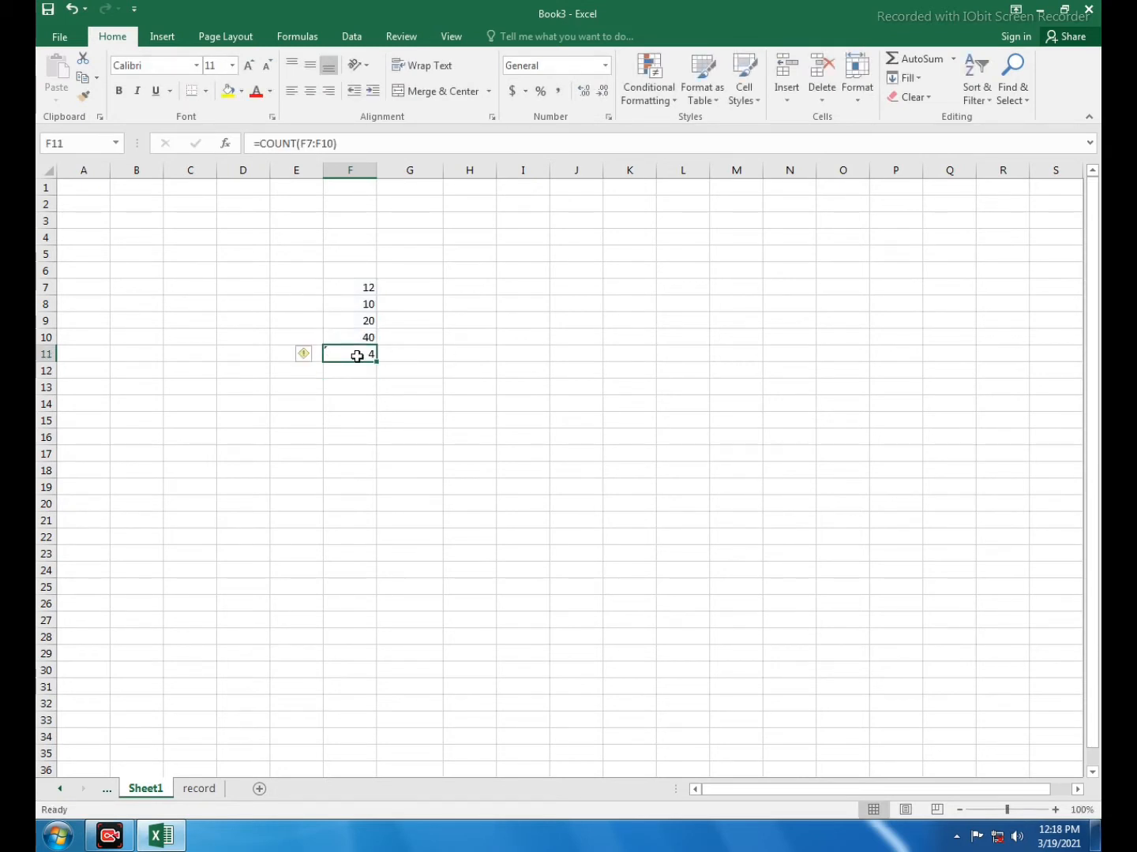
key(Delete)
Insert the maximum of F7:F10 in cell F11 with AutoSum's Max function
click(953, 58)
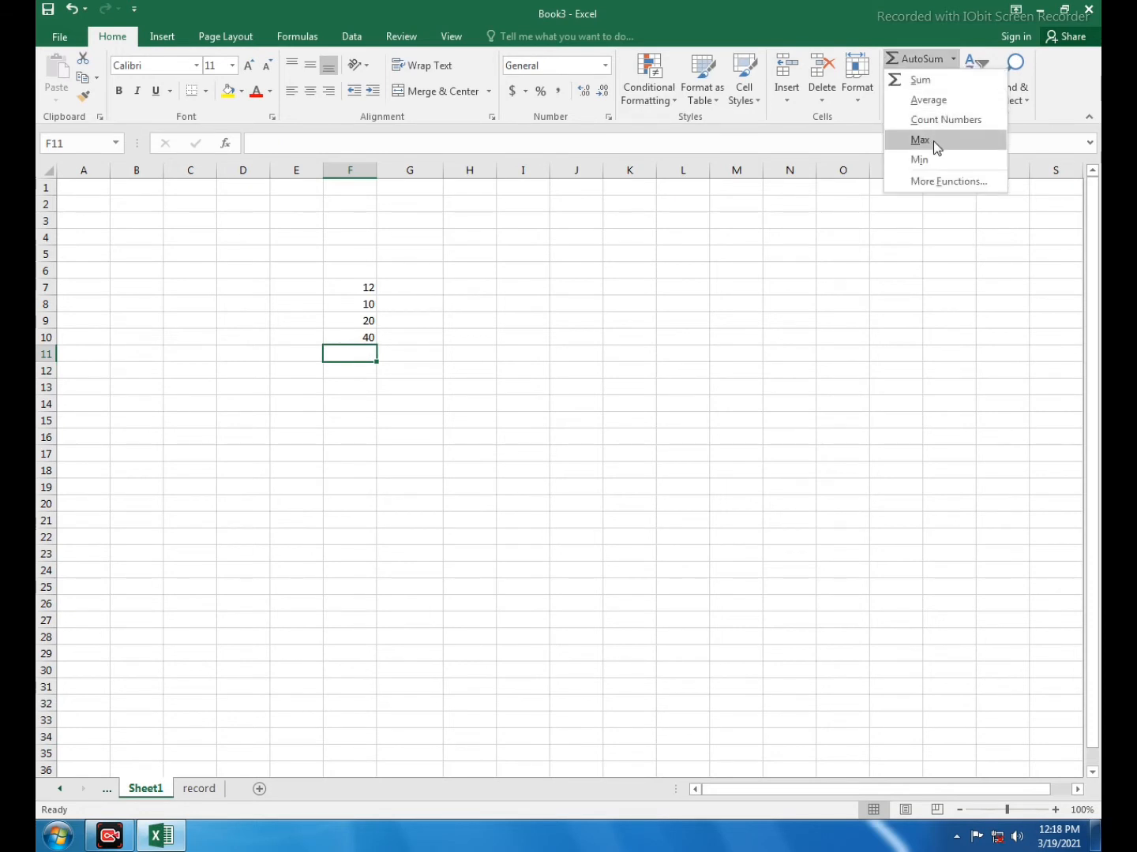
click(934, 141)
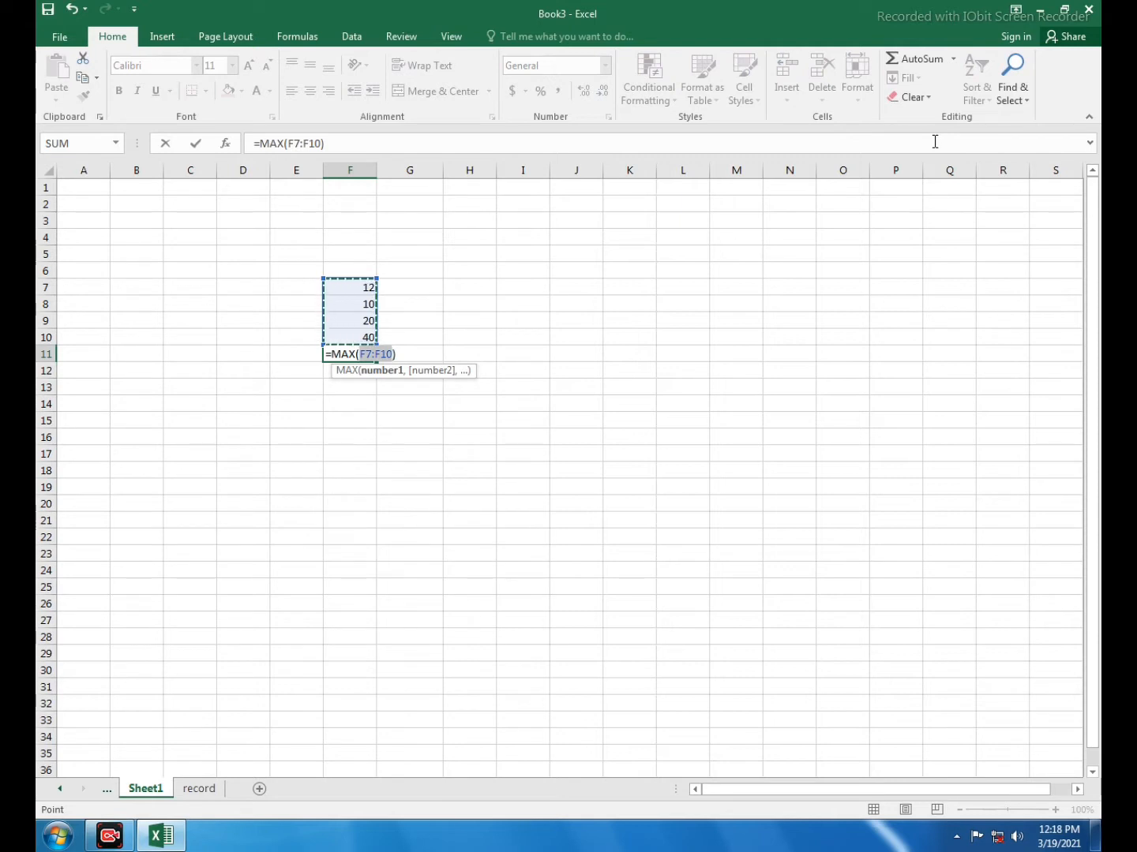
key(Return)
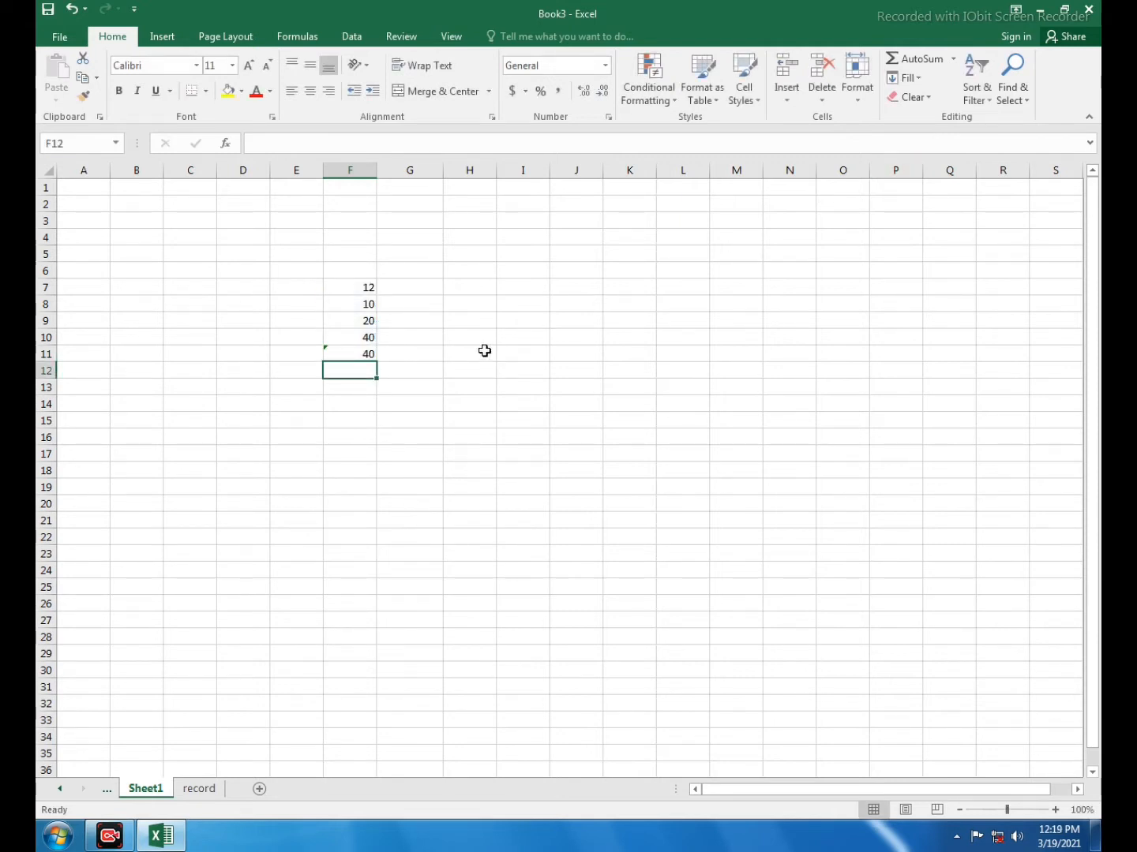
click(357, 352)
key(Up)
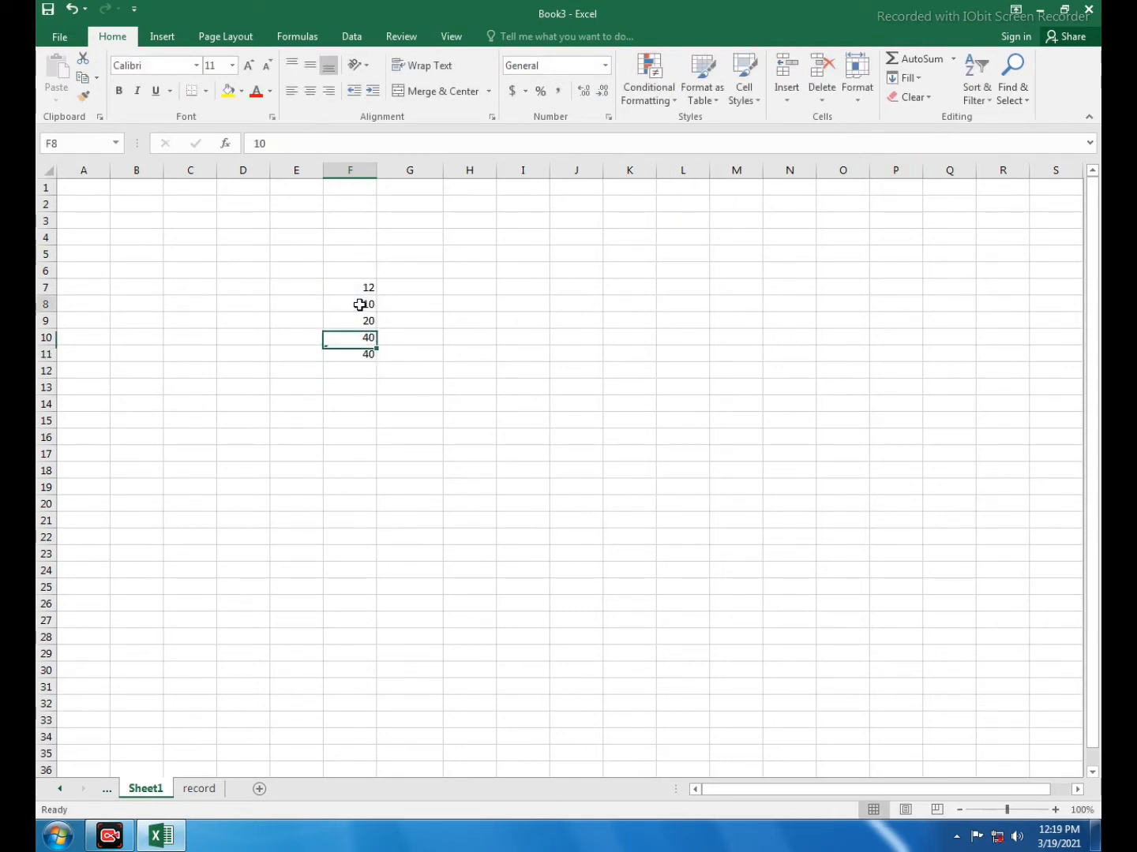
Change cell F8 to 444 to test the MAX formula, and clear the formula from cell F11
click(358, 305)
text(444)
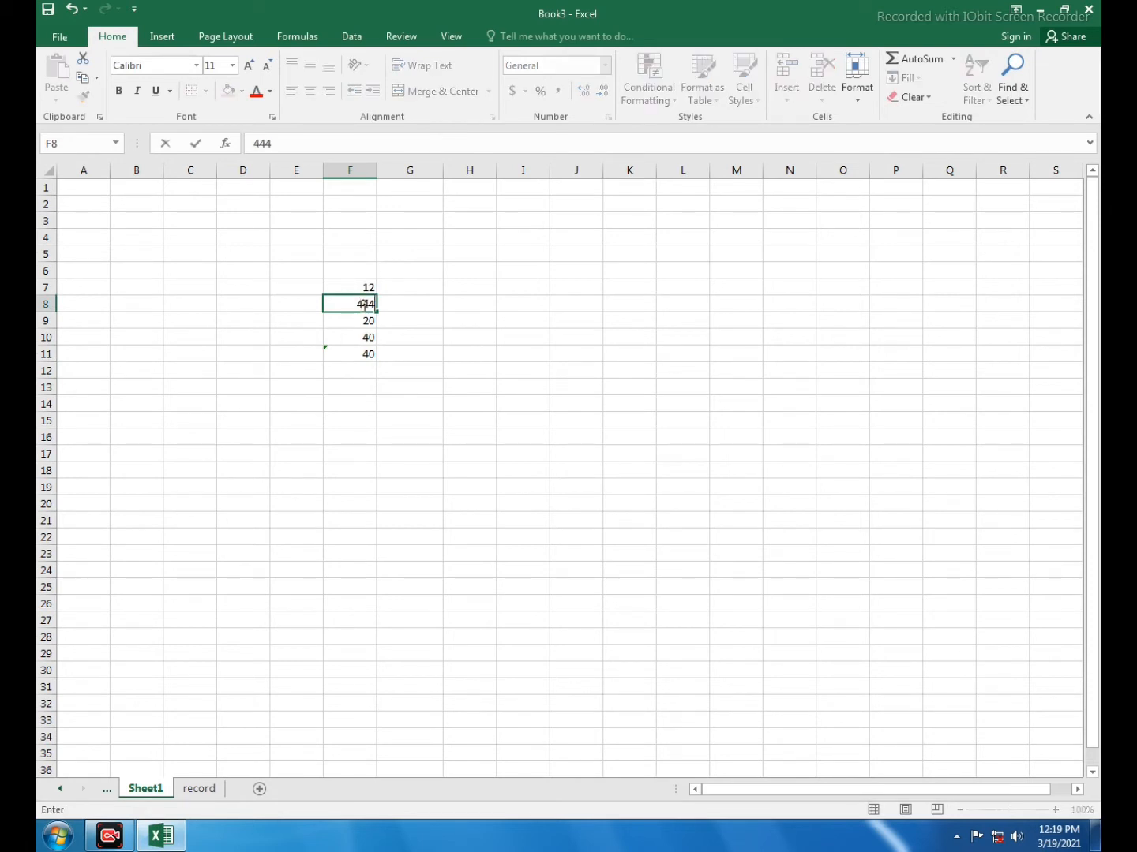
click(455, 369)
click(362, 353)
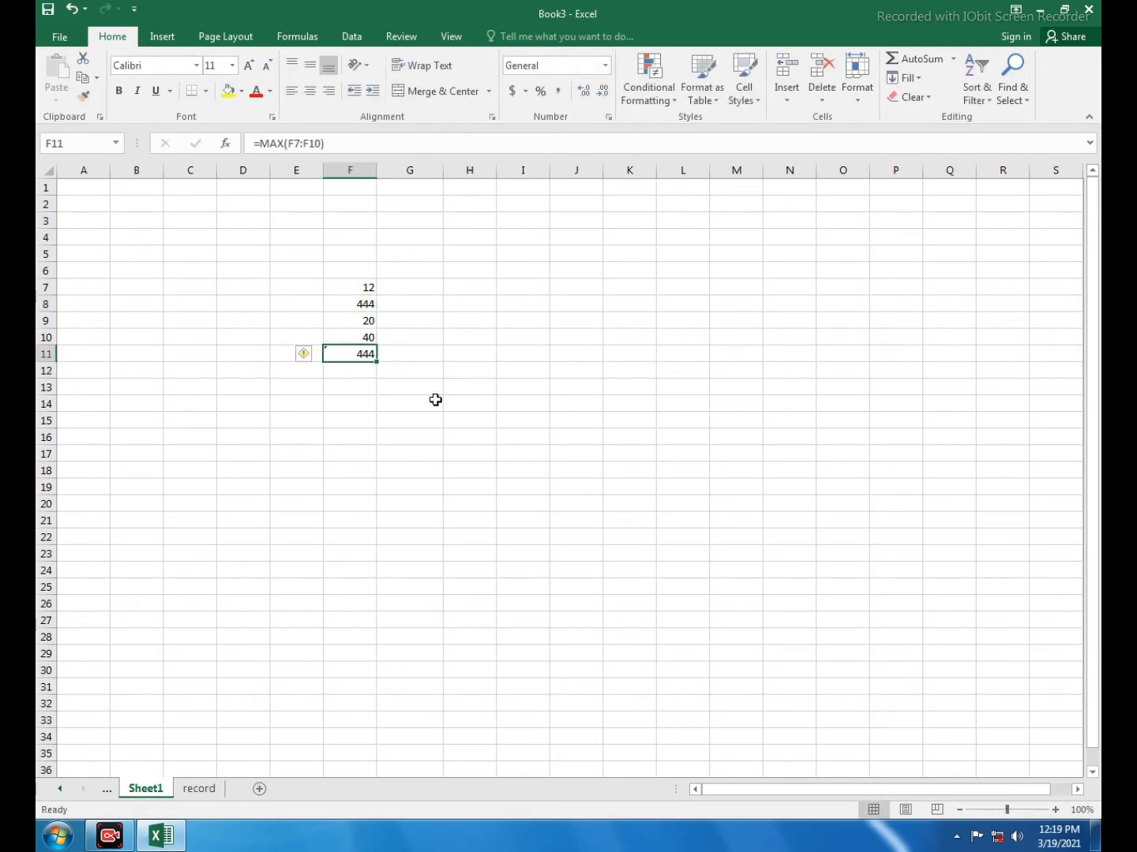
key(Delete)
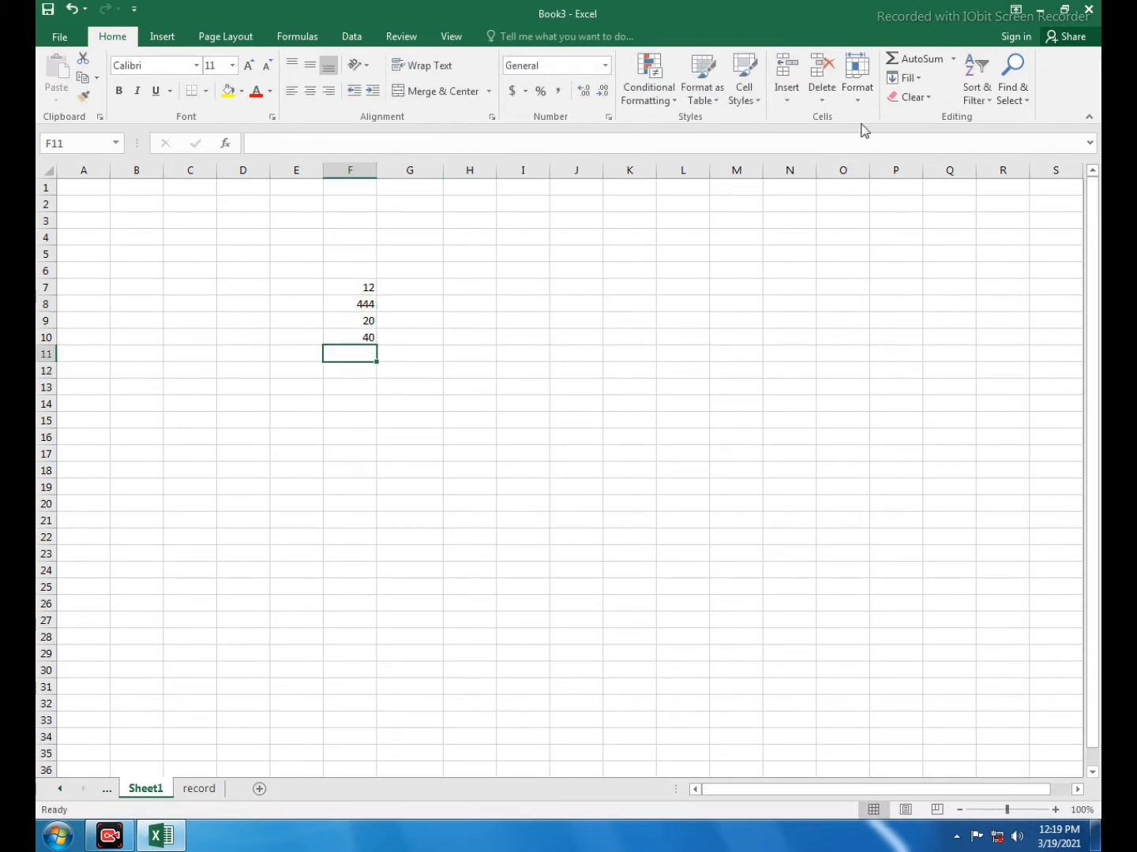
Find the minimum of F7:F10 in cell F11 with AutoSum's Min function, and clear the cell
click(953, 59)
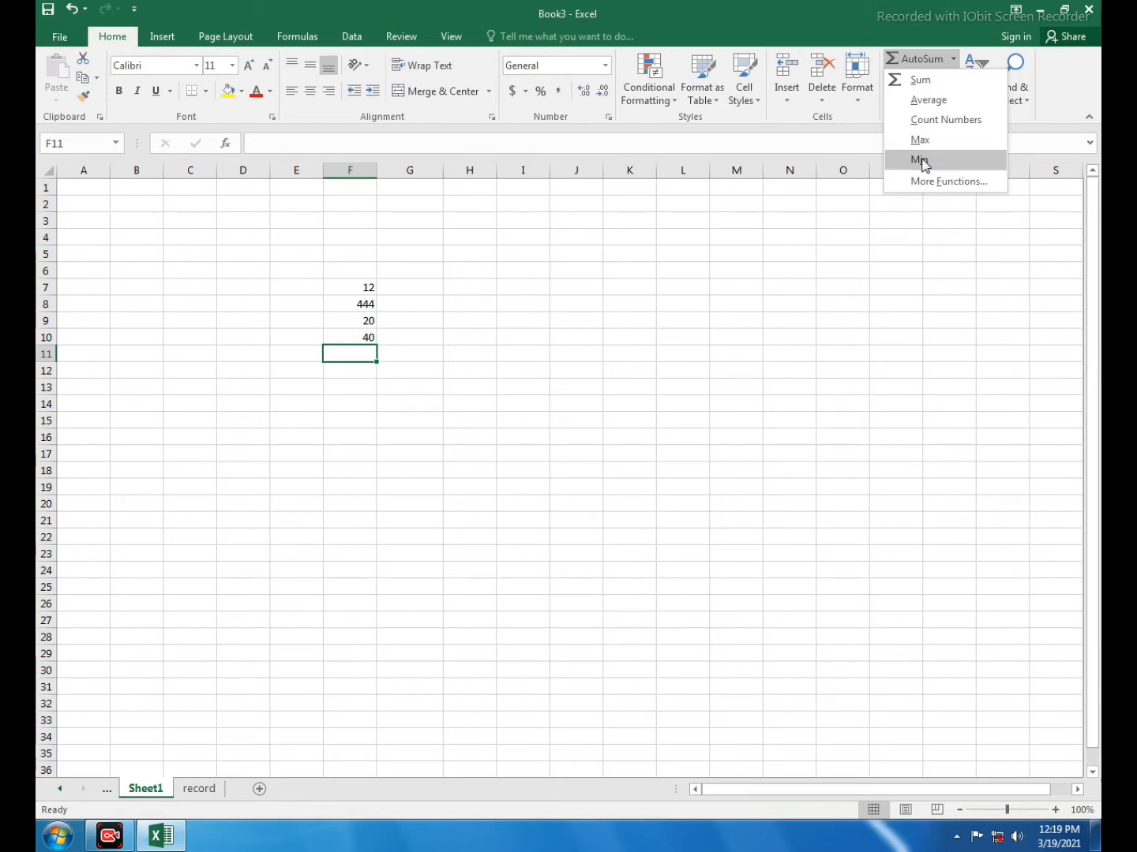
click(920, 160)
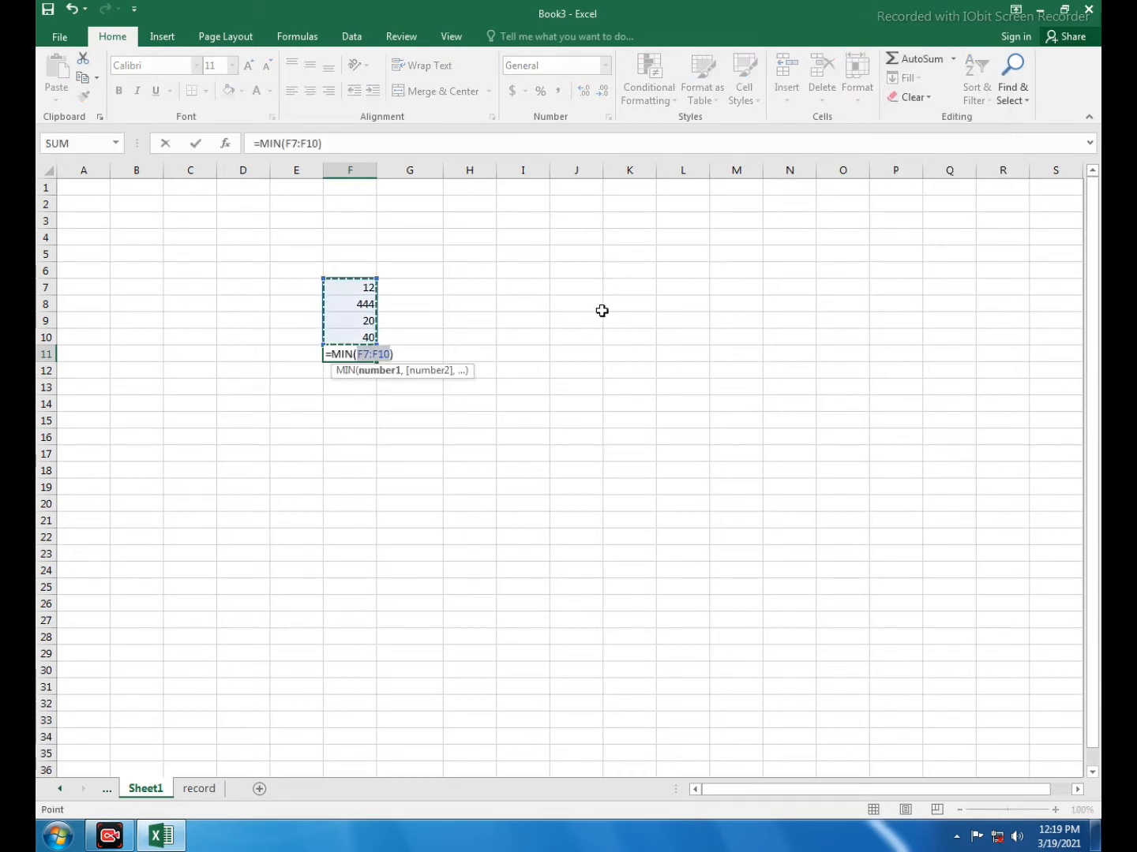
key(Return)
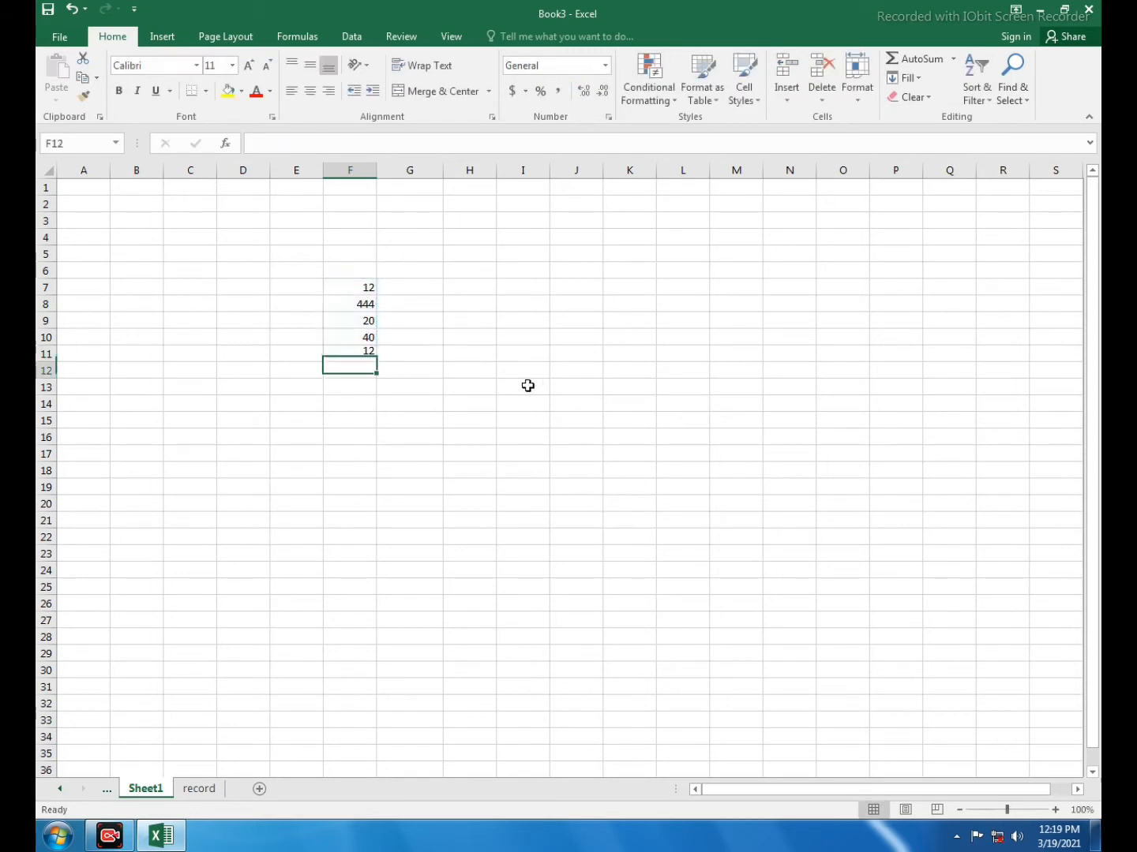
click(360, 350)
key(Delete)
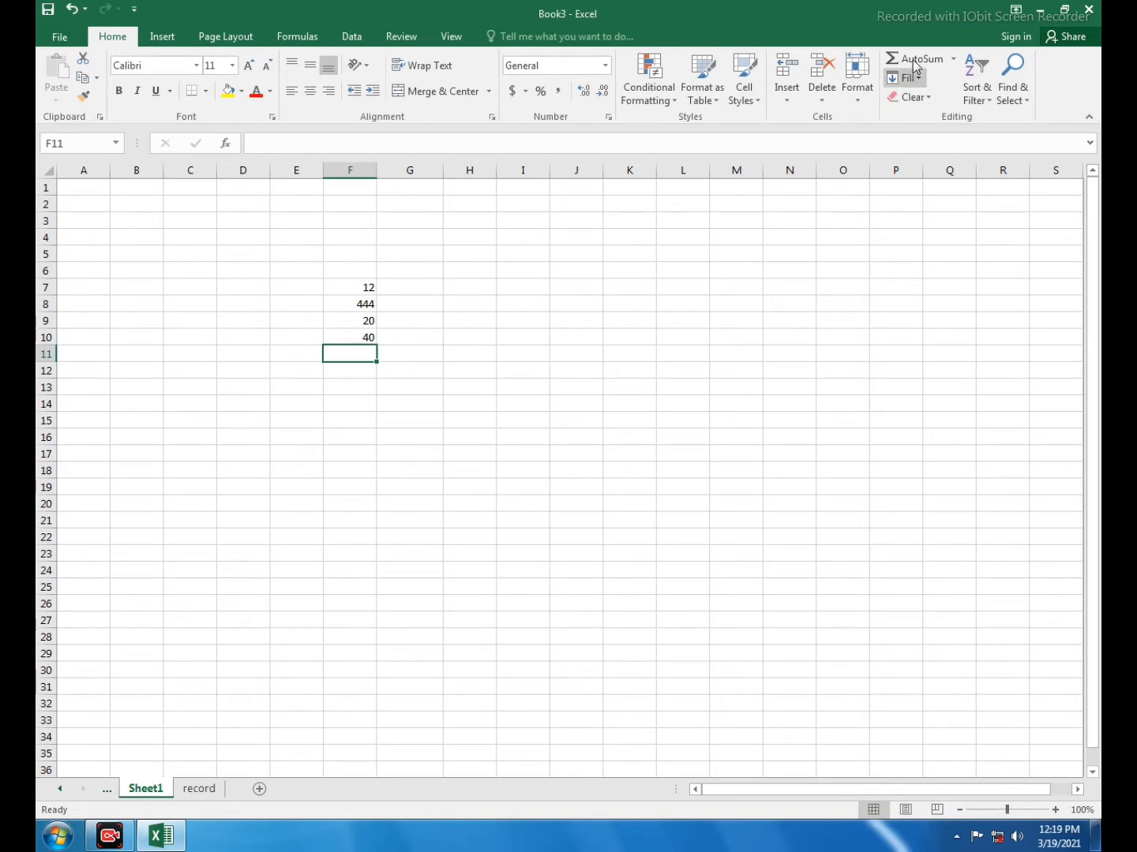
Browse the most recently used functions in the Insert Function dialog for cell F11, and cancel without inserting one
click(954, 58)
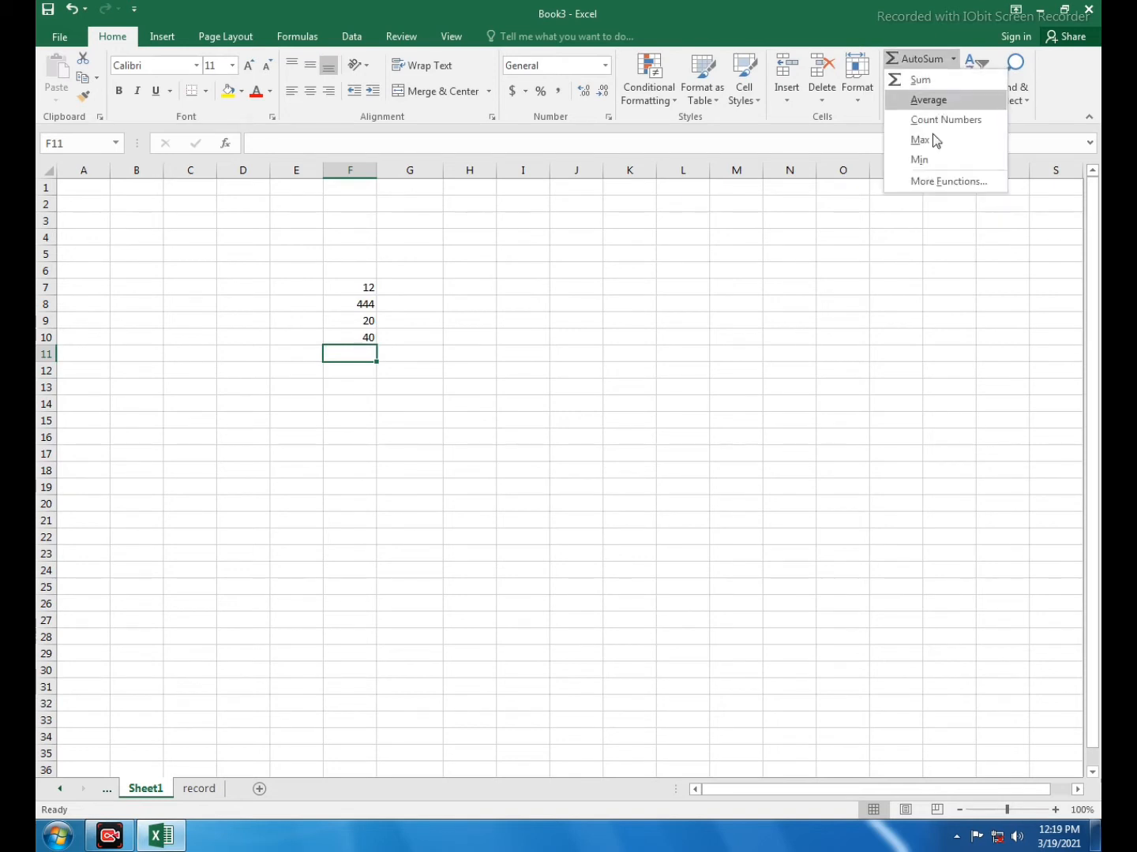
click(926, 184)
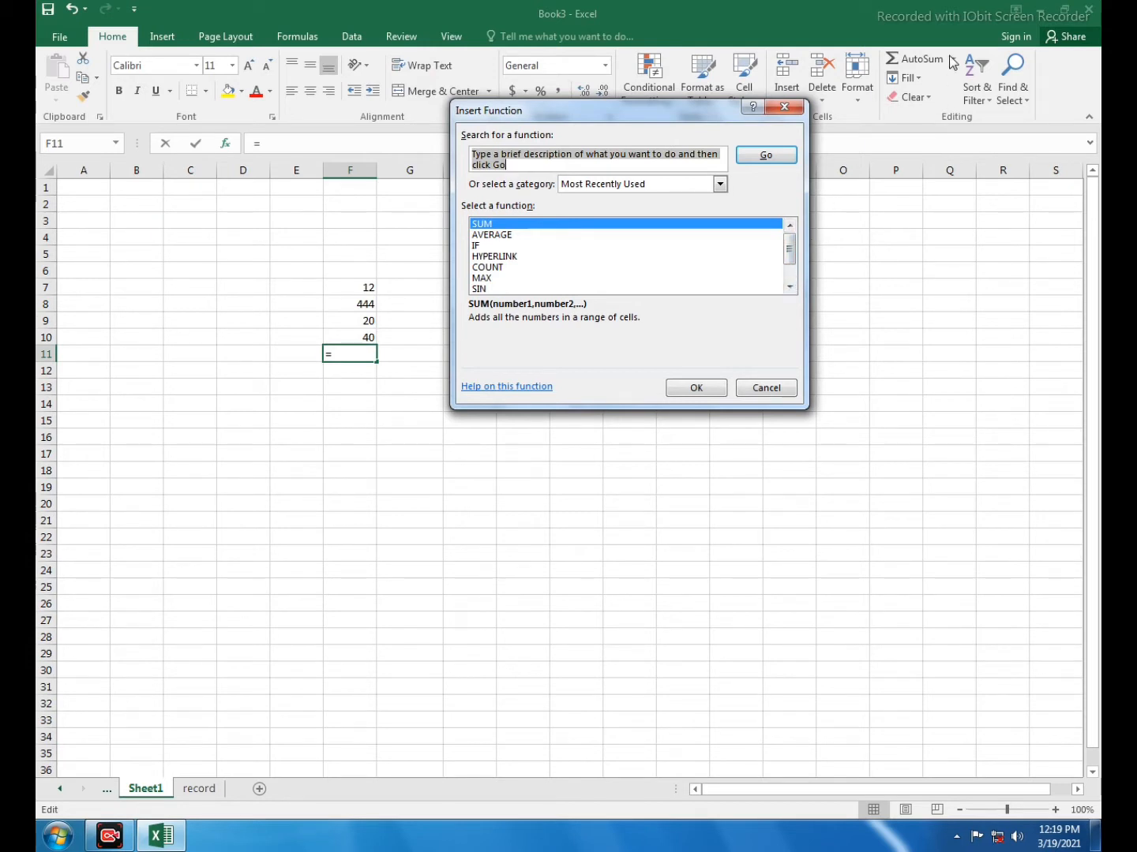
drag(620, 111, 610, 103)
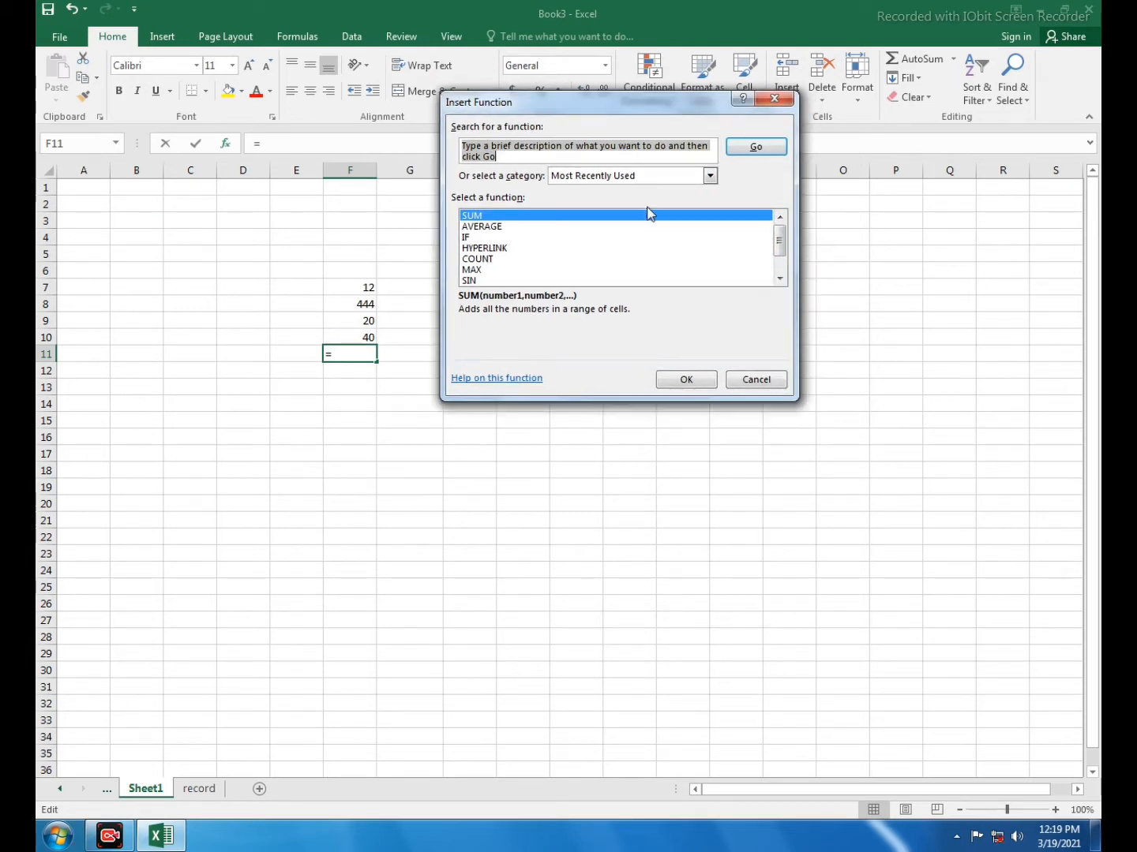
click(486, 281)
key(Up)
key(Up)
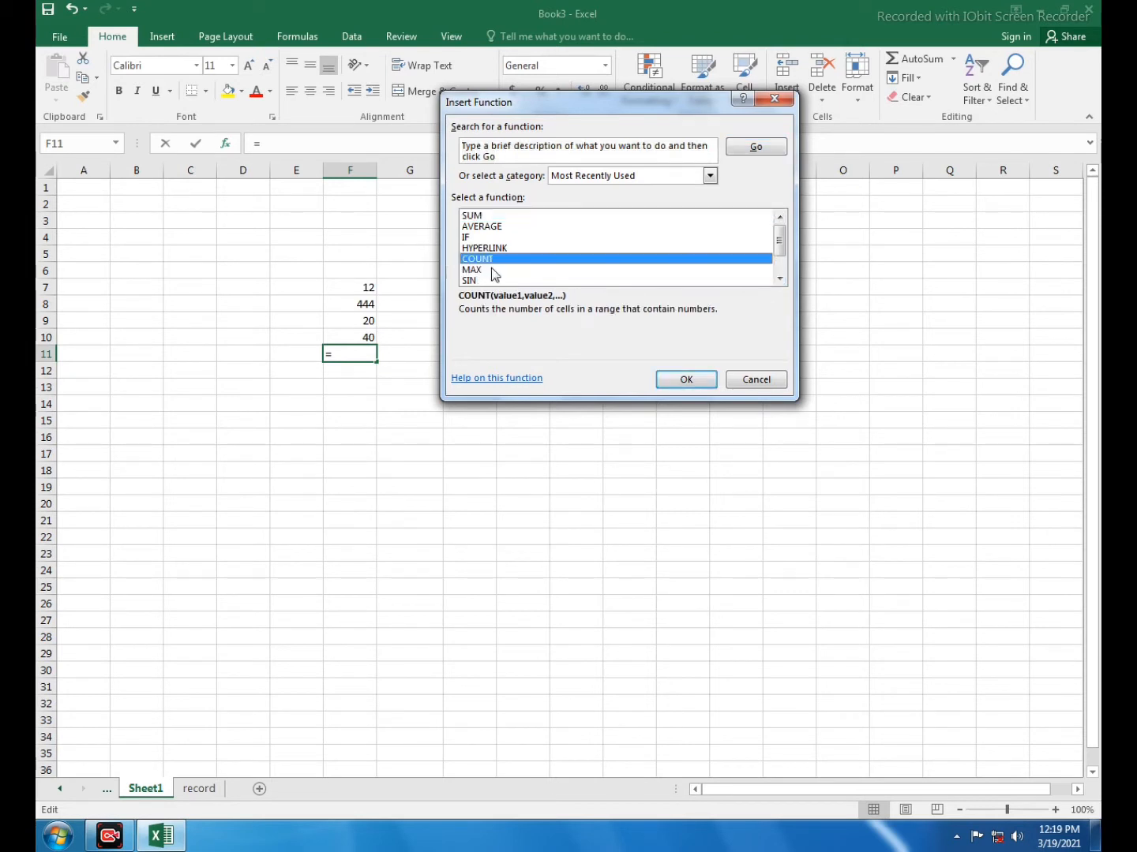
scroll(495, 274, down, 1)
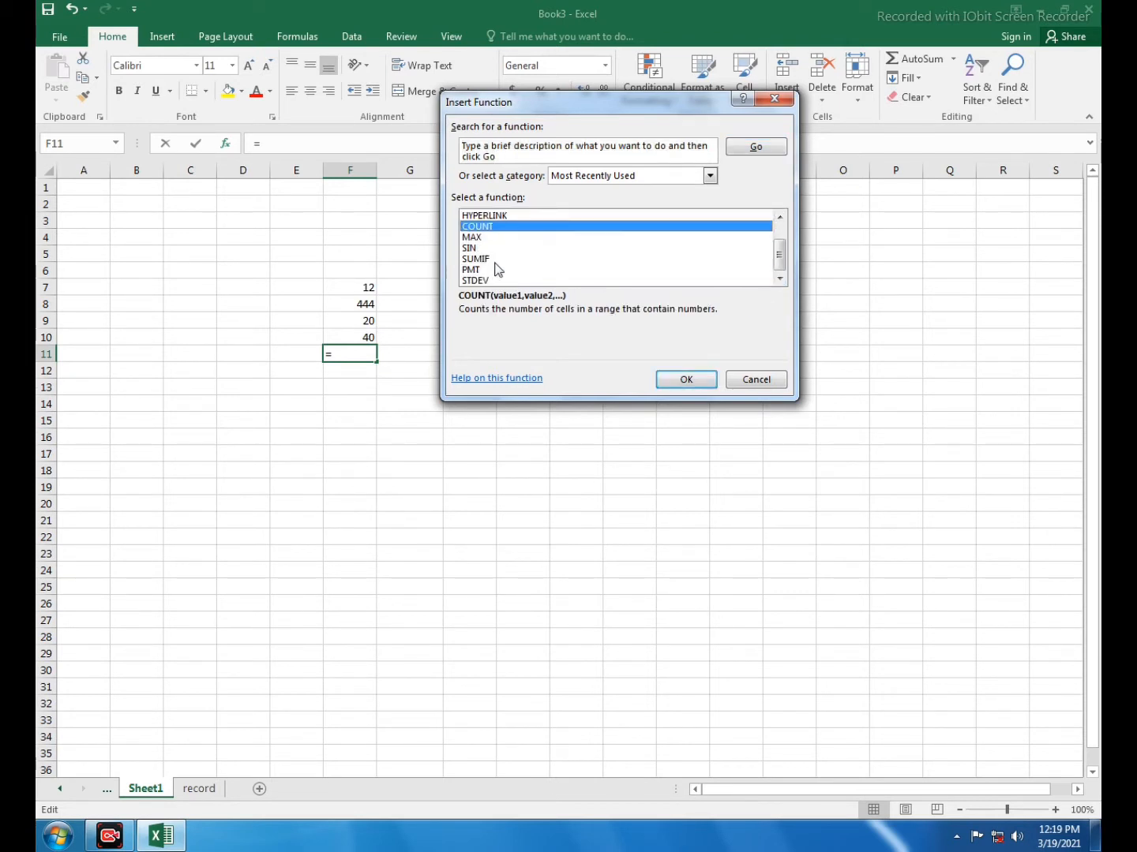
scroll(499, 270, up, 1)
click(746, 381)
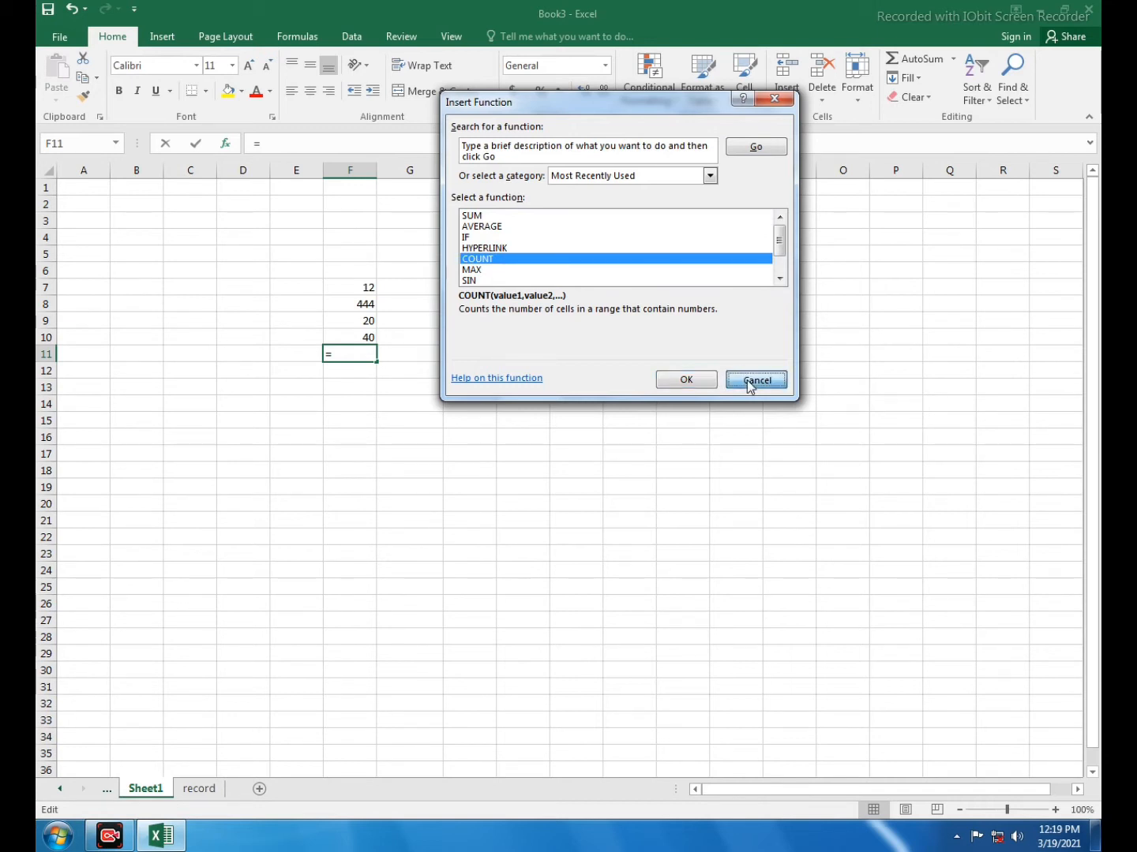
click(747, 380)
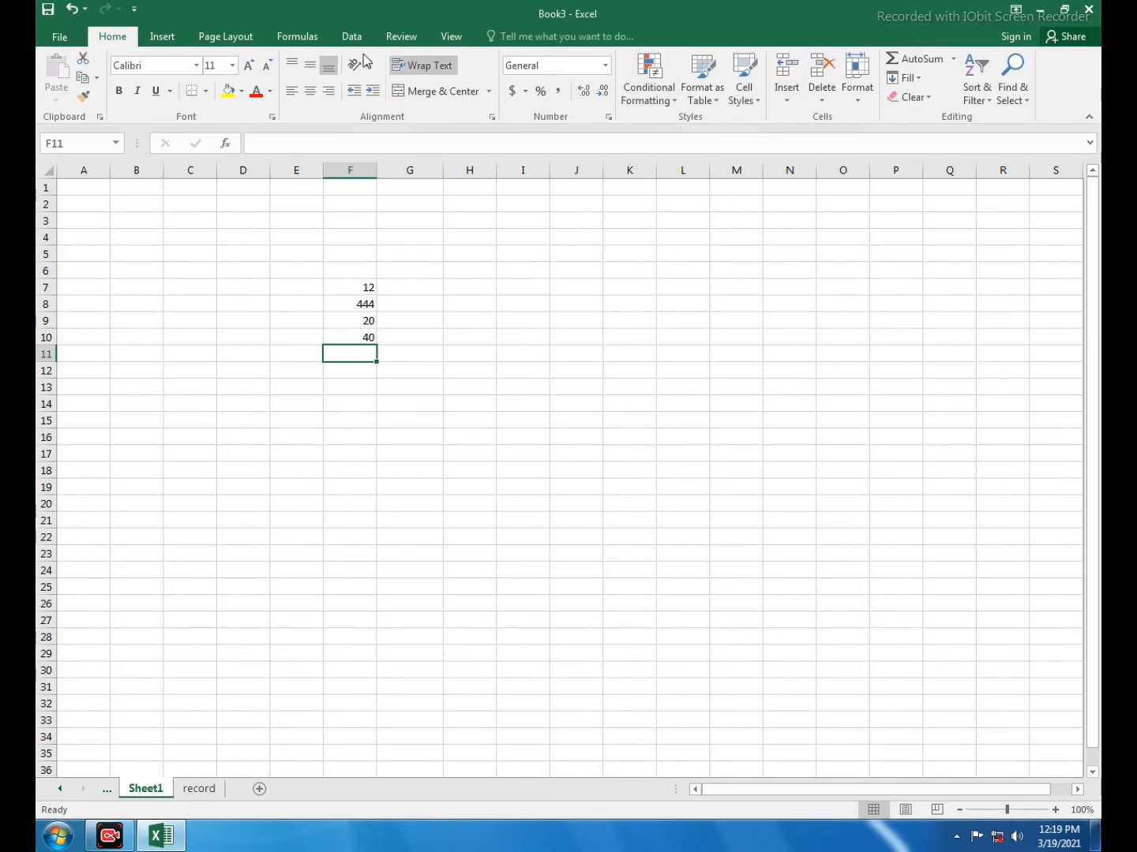
click(953, 59)
click(900, 9)
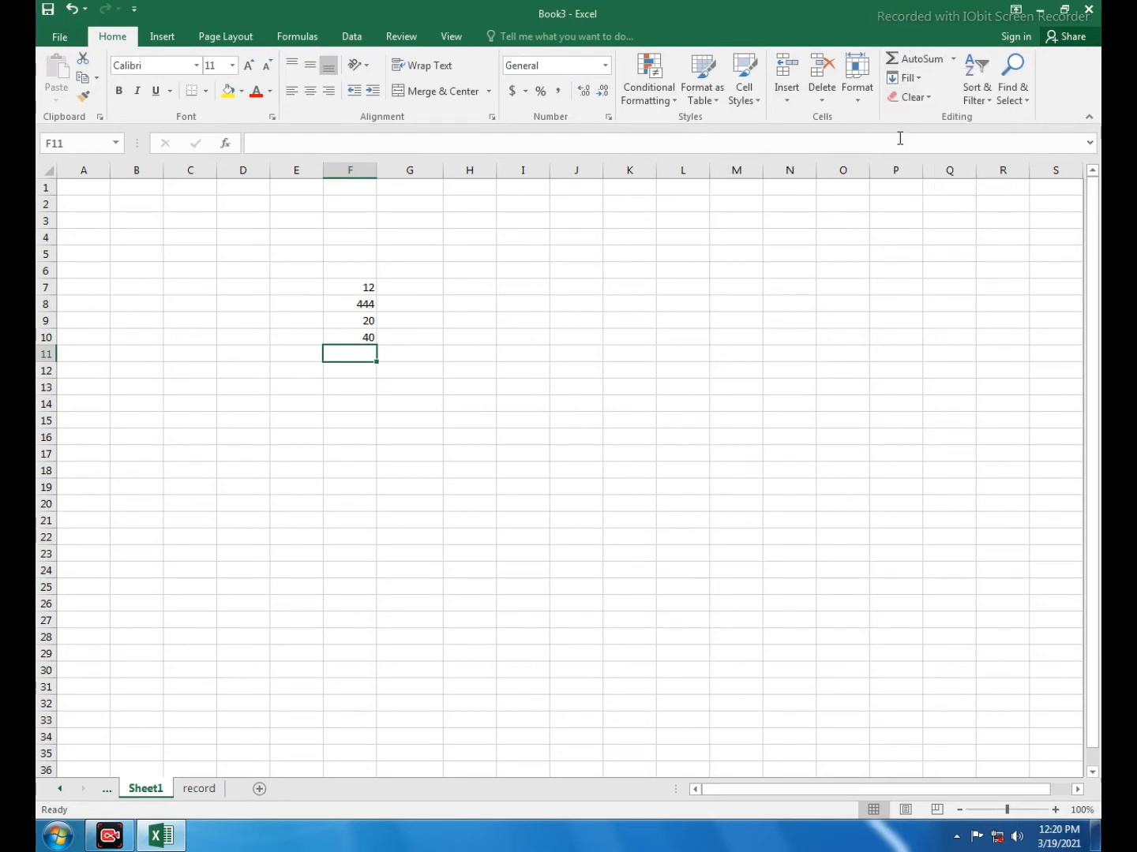
click(922, 84)
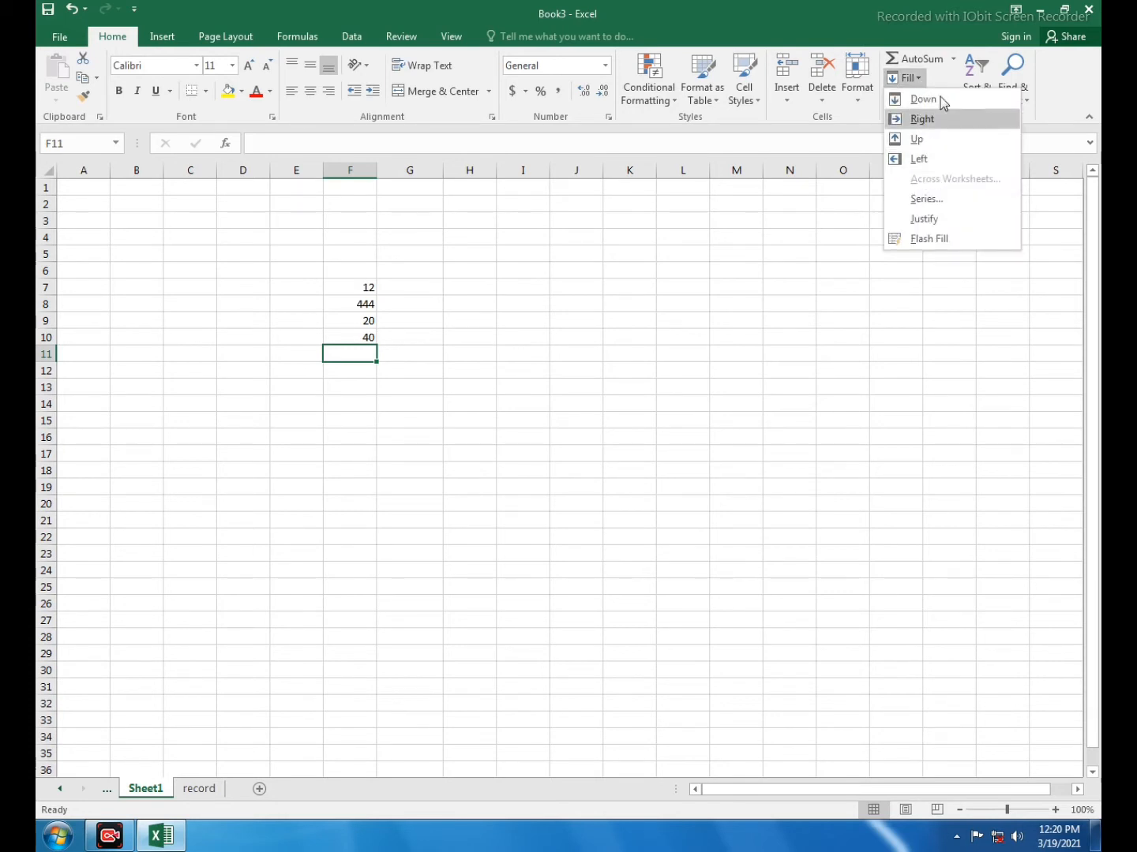
click(537, 295)
click(411, 336)
Clear the contents of cells F7:F12 and enter 1 in cell I9
drag(337, 281, 369, 365)
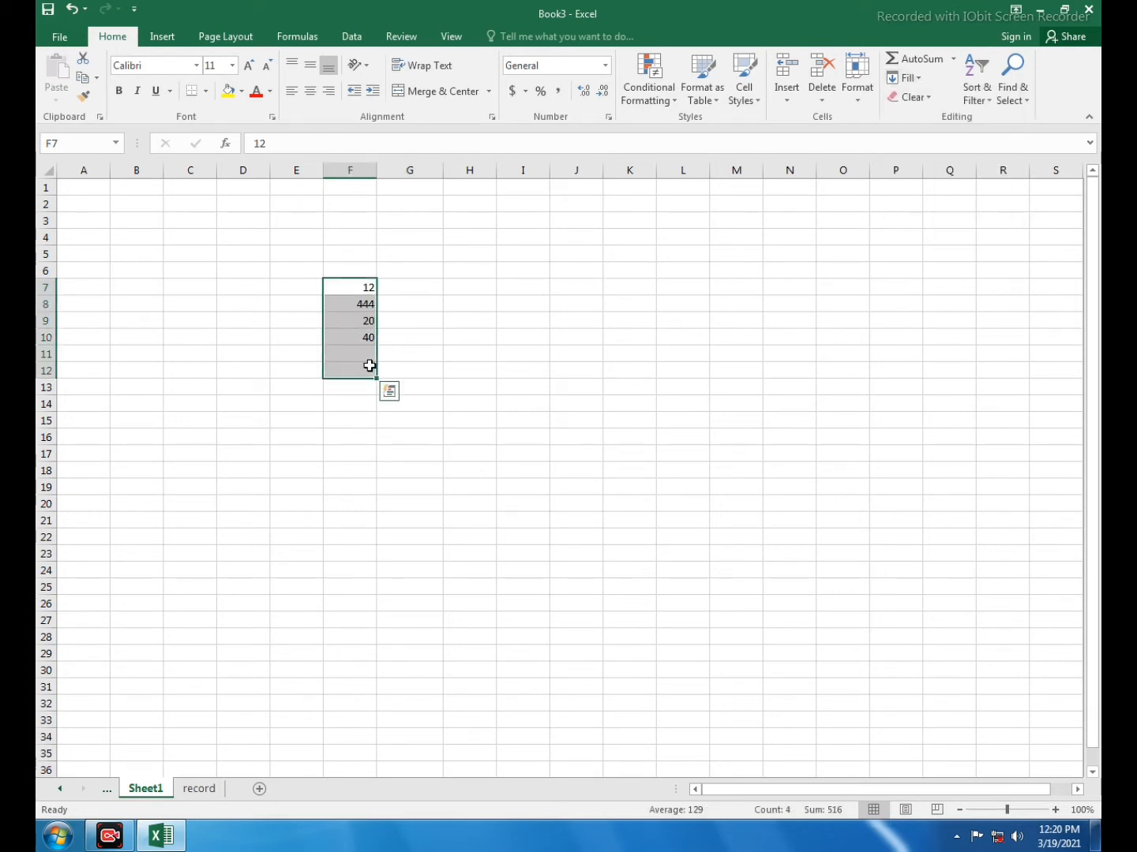
key(Delete)
click(557, 340)
click(518, 316)
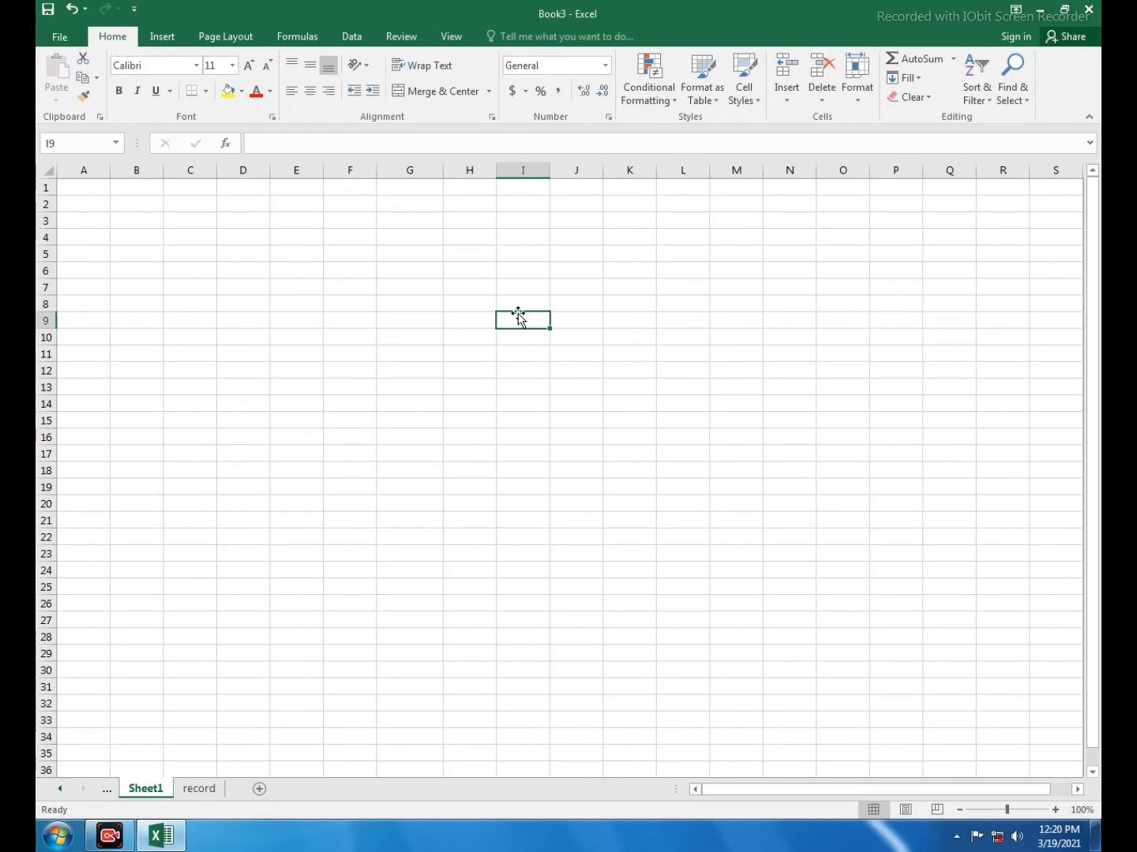
text(1)
click(544, 388)
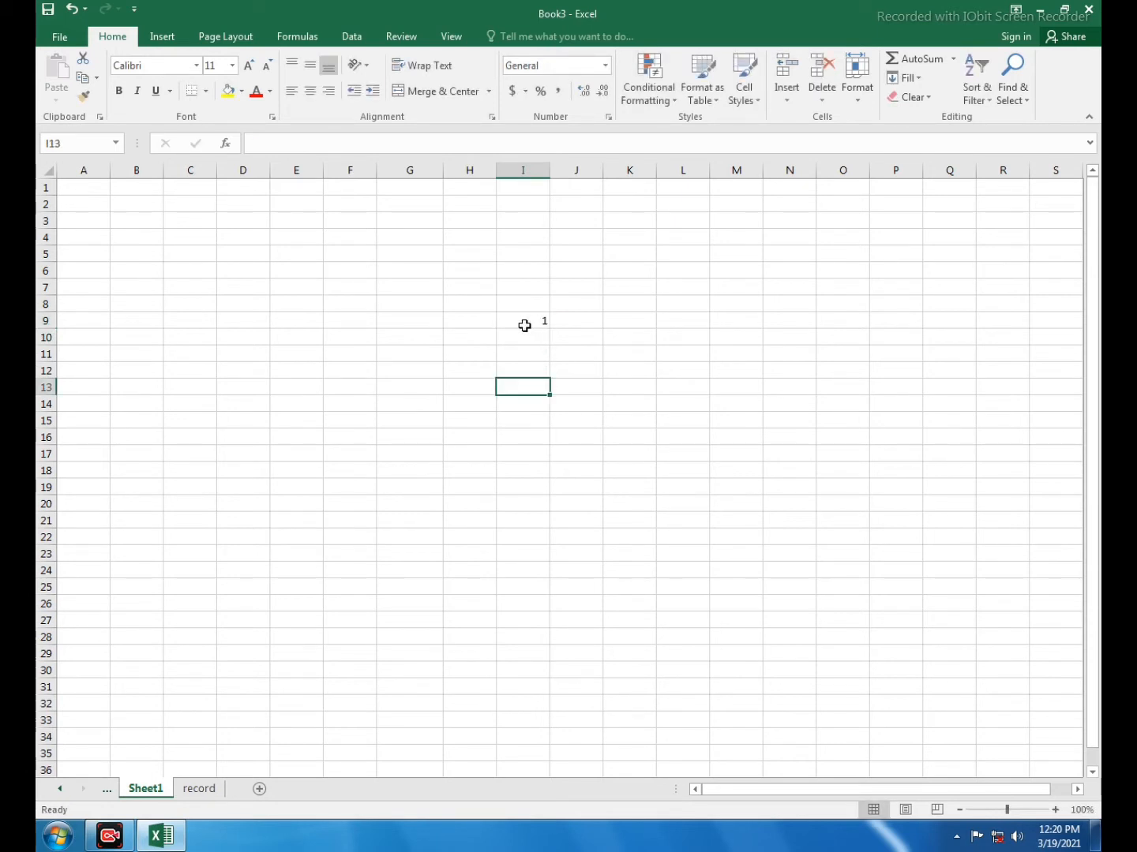
Fill the value of cell I9 down through I21, and undo the fill
click(524, 325)
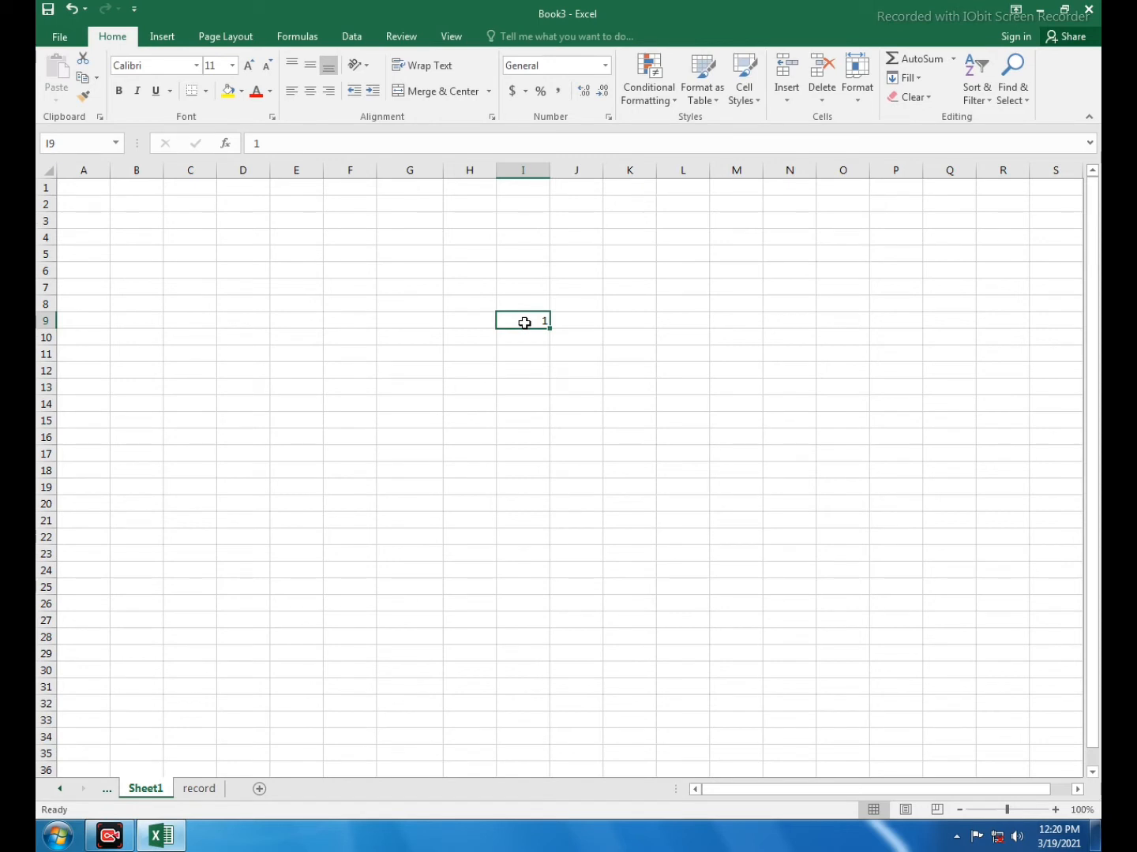
drag(524, 323, 507, 519)
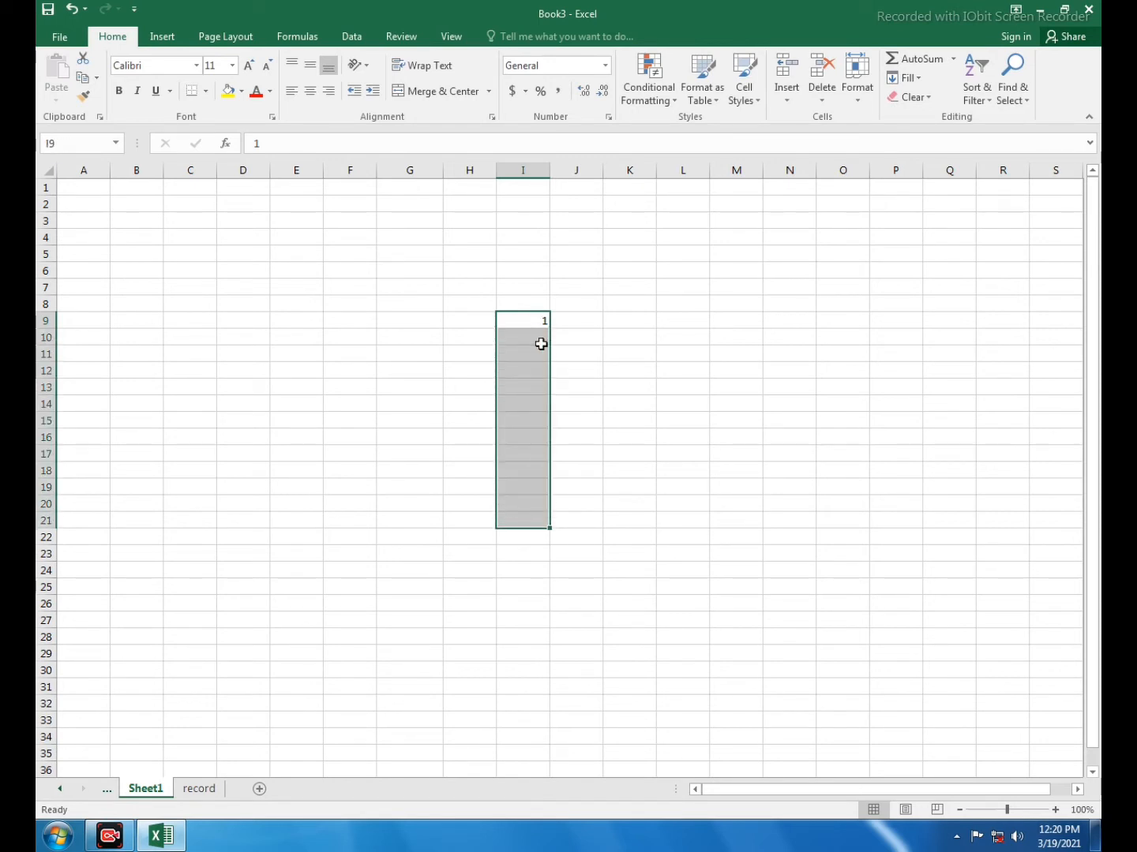
click(906, 77)
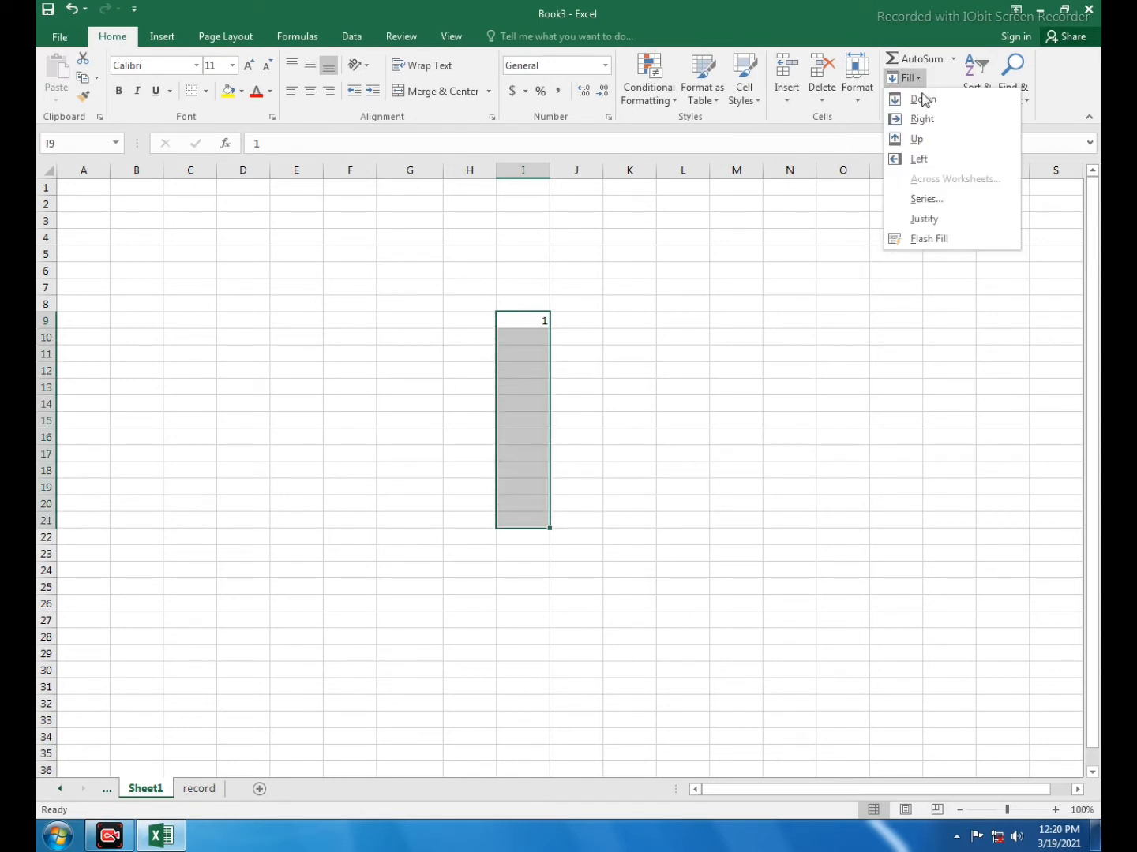
click(922, 99)
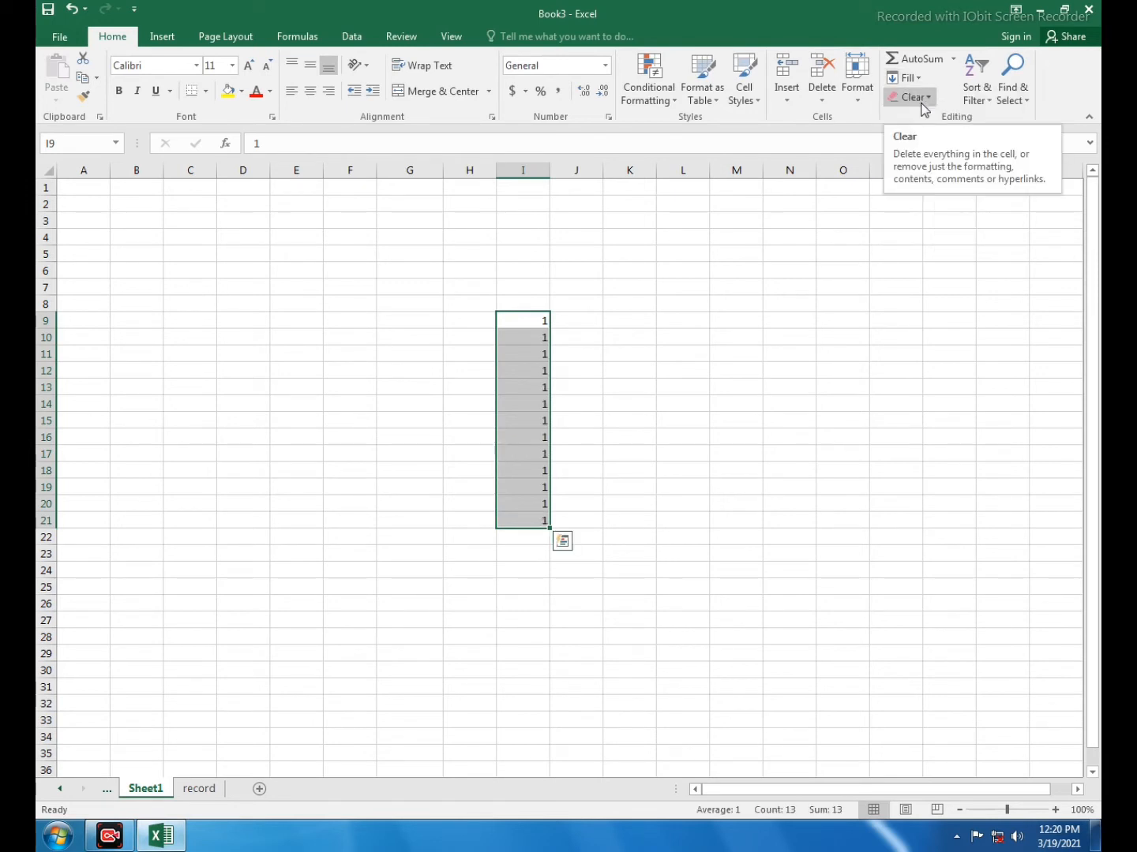
key(ctrl+z)
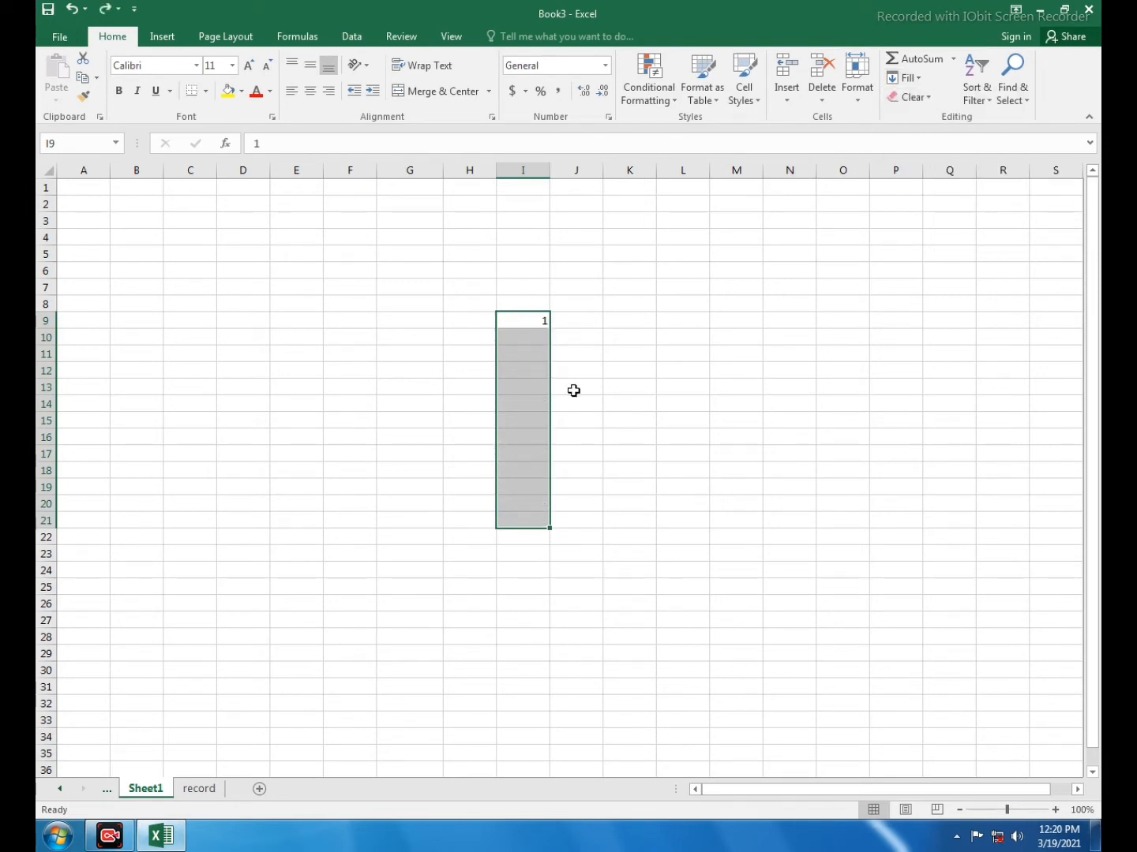
Fill the value of cell I9 upward through cell I3 with Fill Up
click(529, 321)
drag(530, 321, 782, 316)
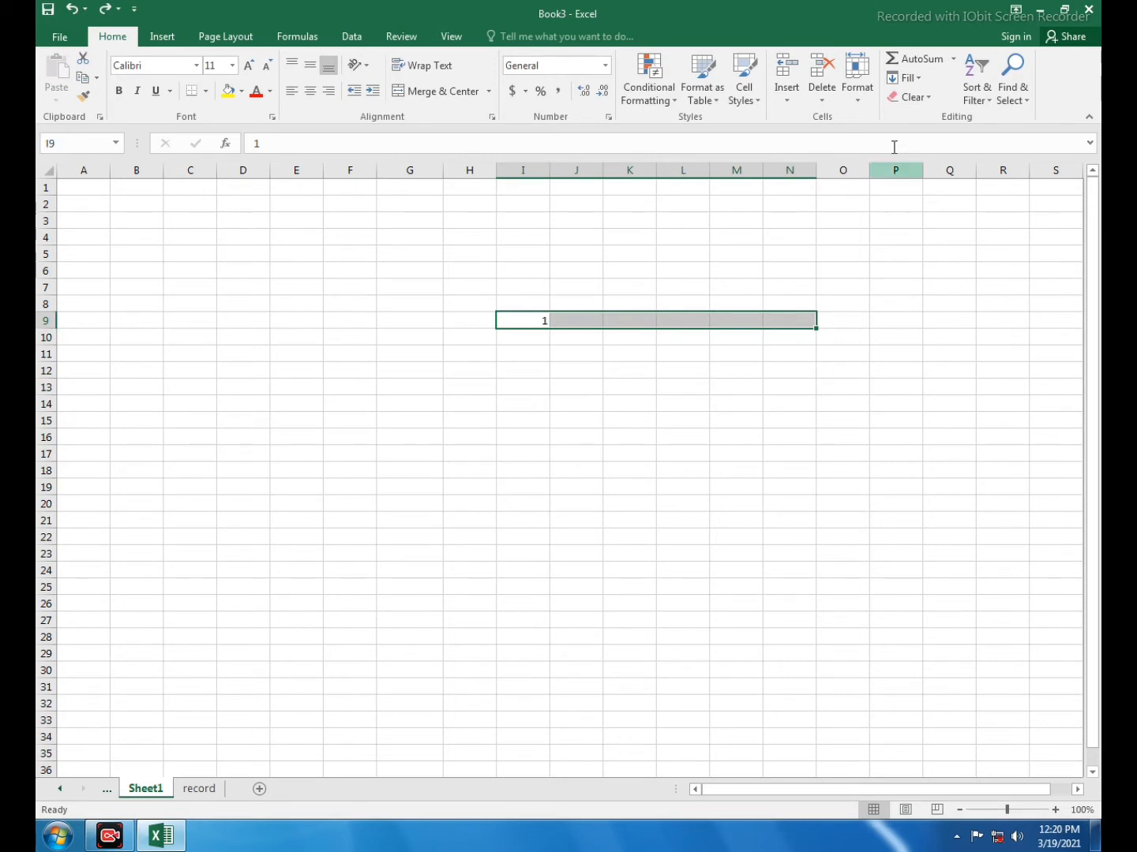
drag(528, 319, 533, 227)
click(908, 77)
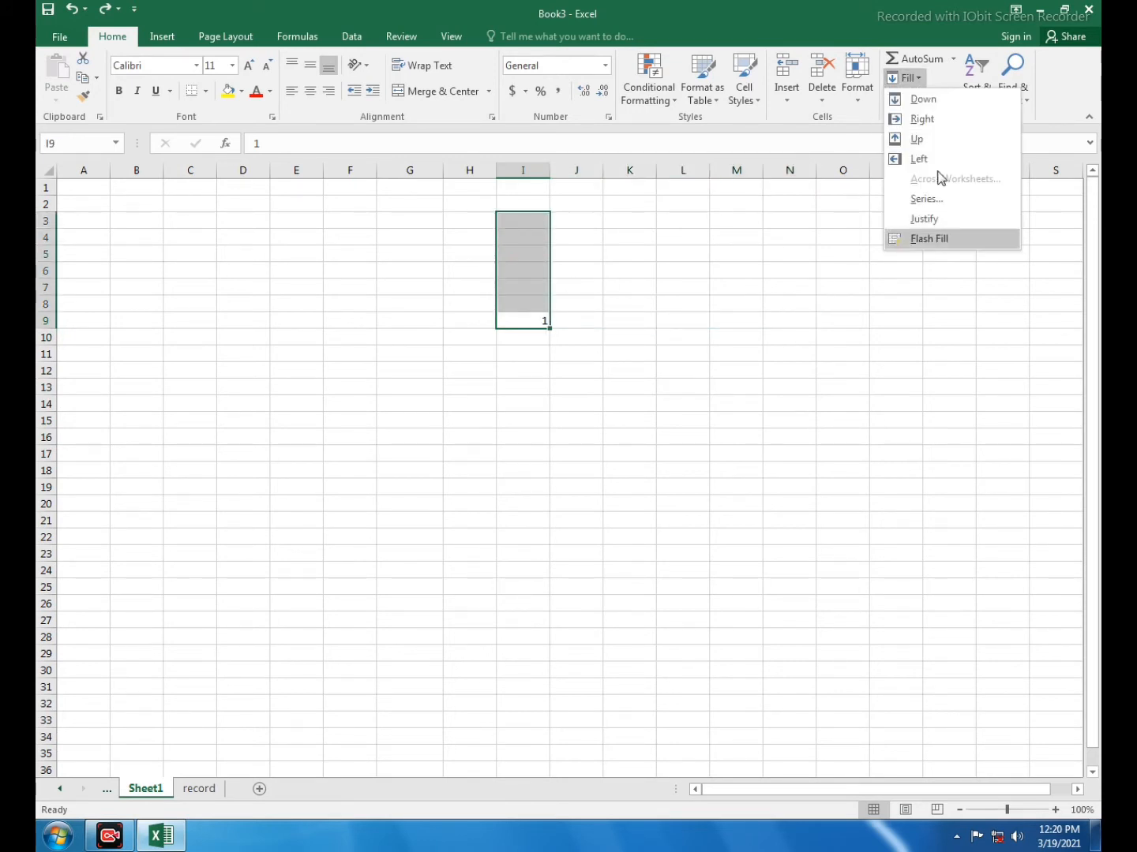
click(918, 139)
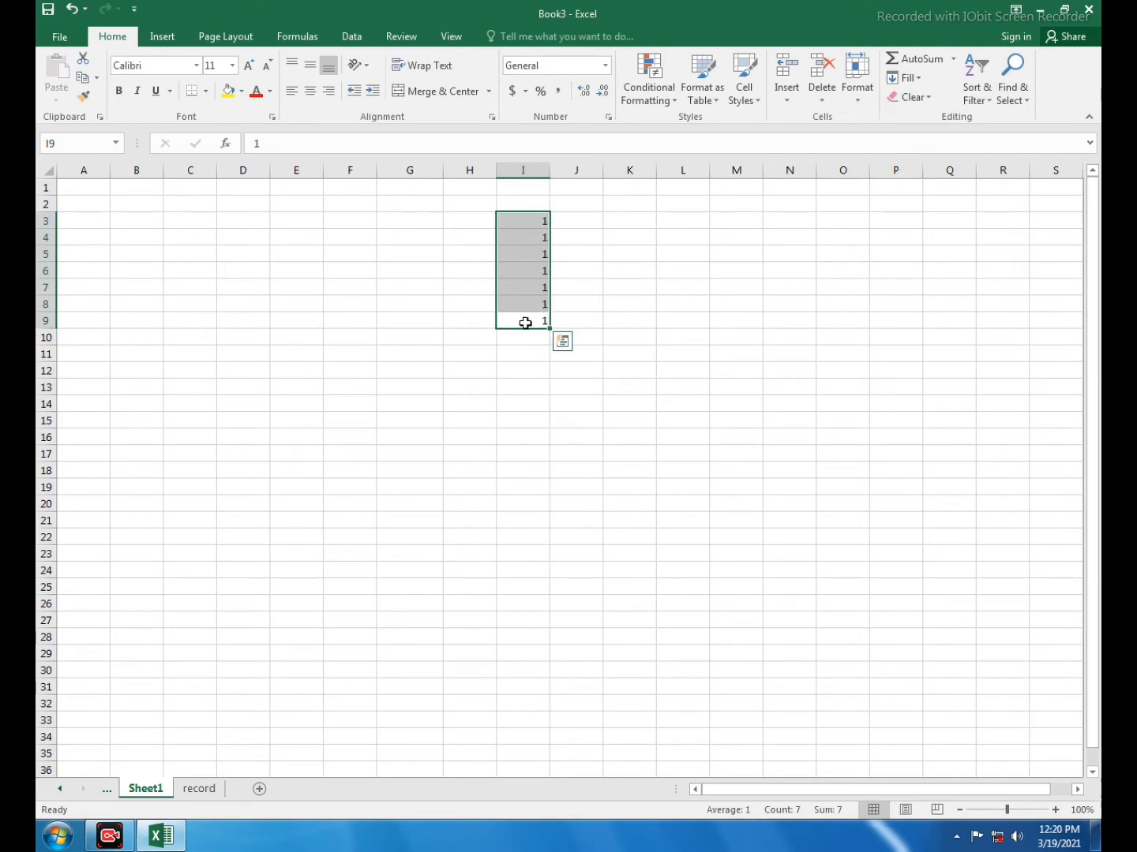
Copy the value of cell I9 across row 9 through cell M9 with Fill Right
click(525, 323)
drag(525, 323, 761, 318)
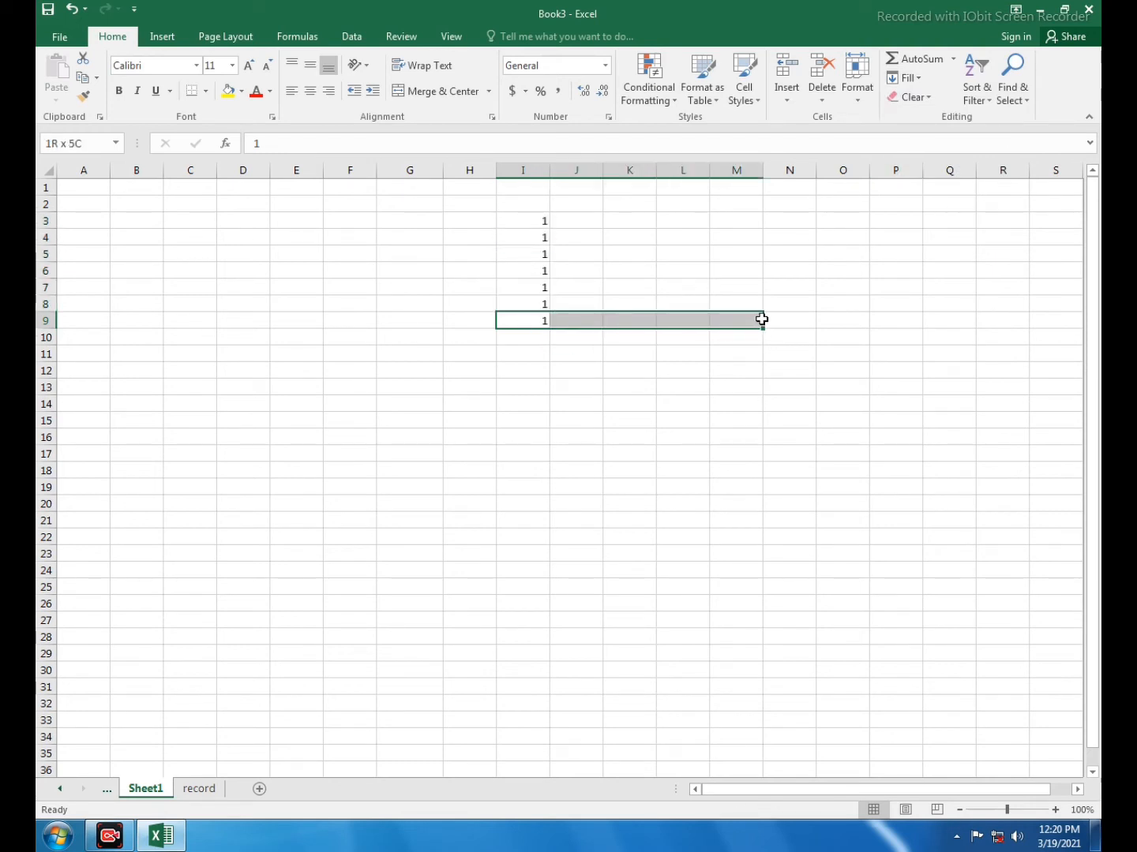
click(918, 78)
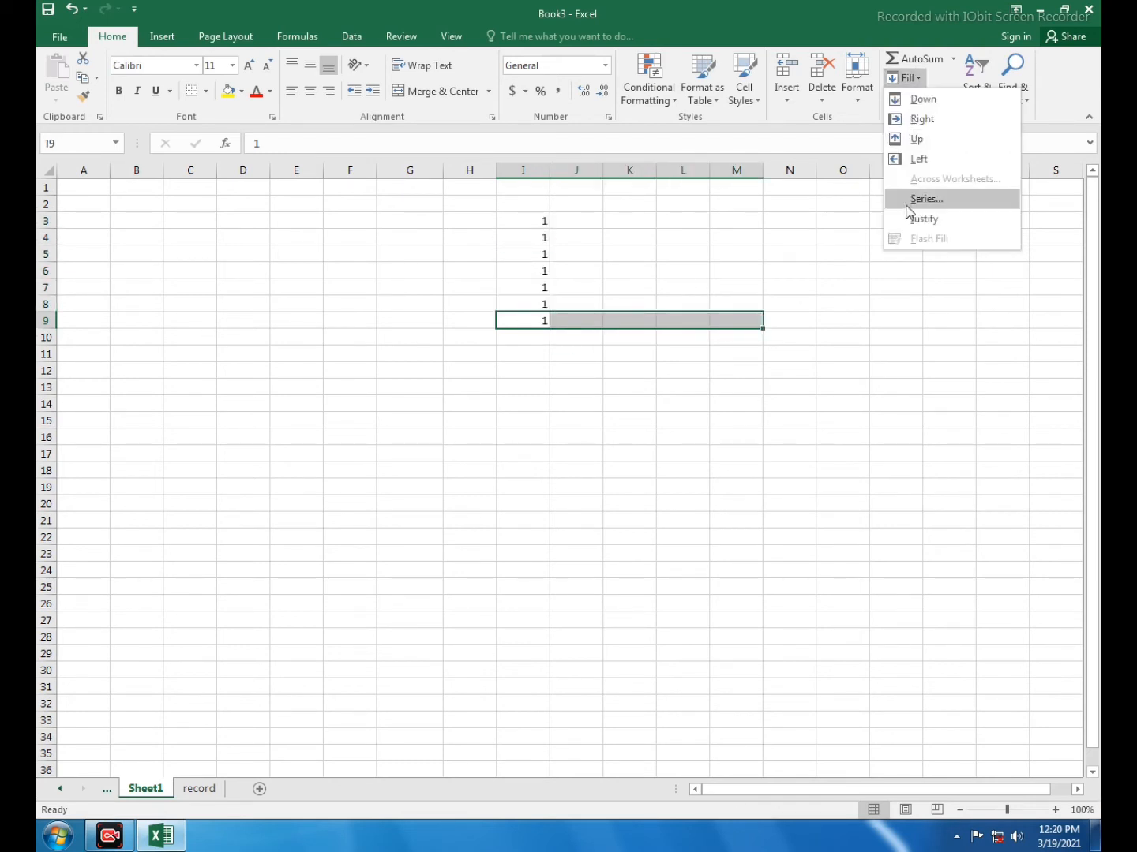
click(923, 118)
Copy the value of cell I9 across row 9 back to cell F9 with Fill Left
drag(529, 319, 296, 305)
drag(528, 319, 341, 321)
click(908, 78)
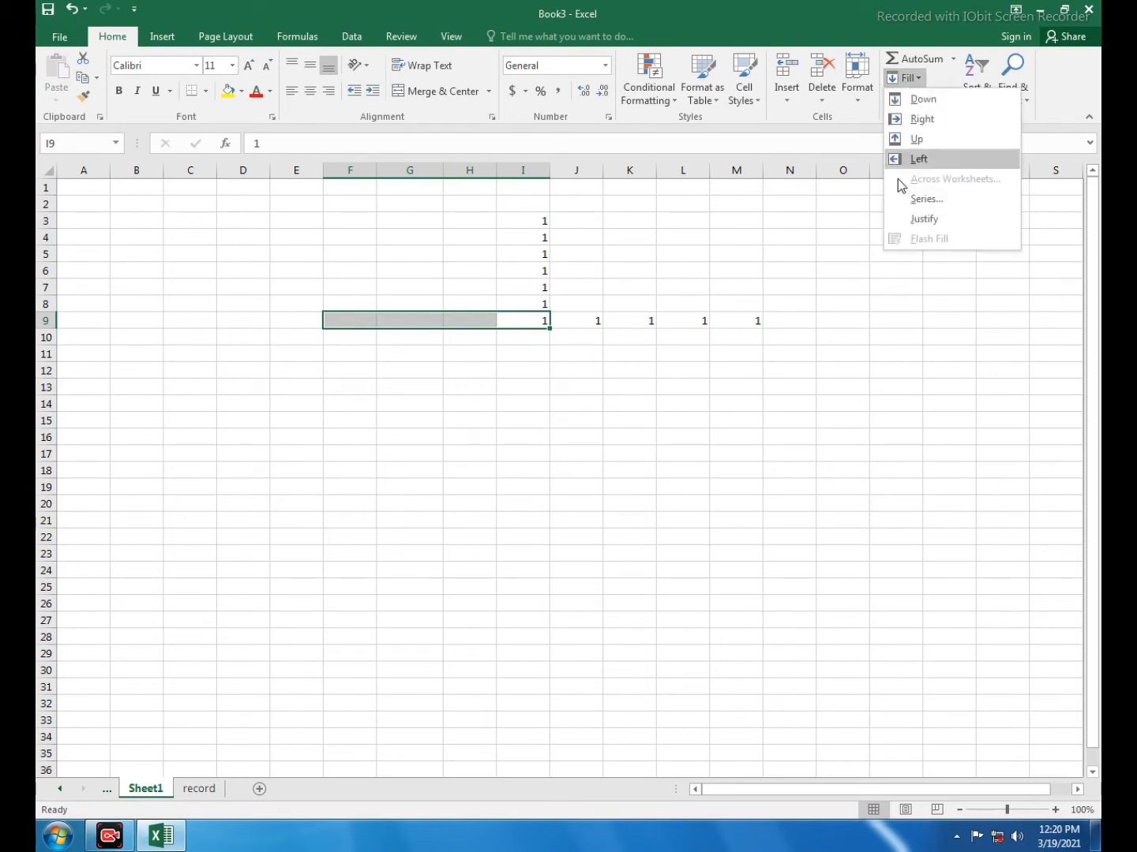
click(926, 158)
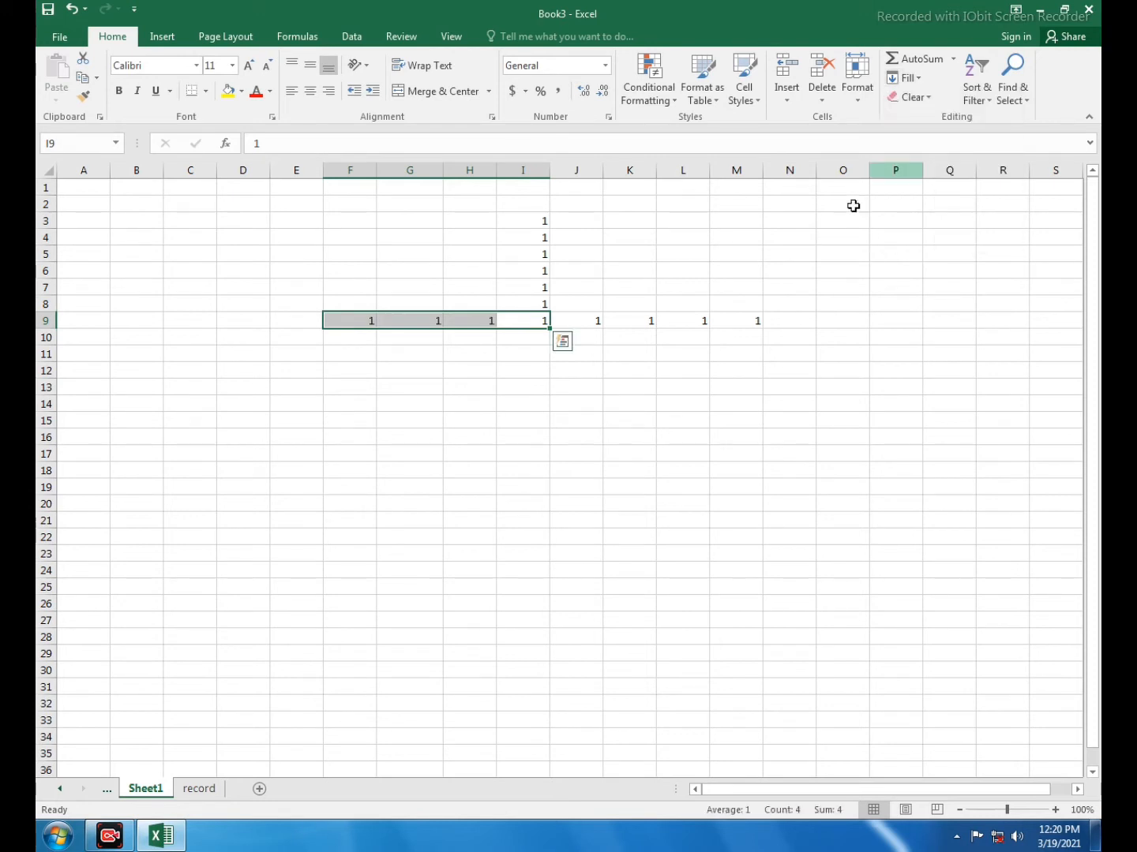
Fill I9:I23 with a linear series in columns, using step value 1 and stop value 9
click(622, 388)
drag(539, 326, 517, 556)
click(904, 78)
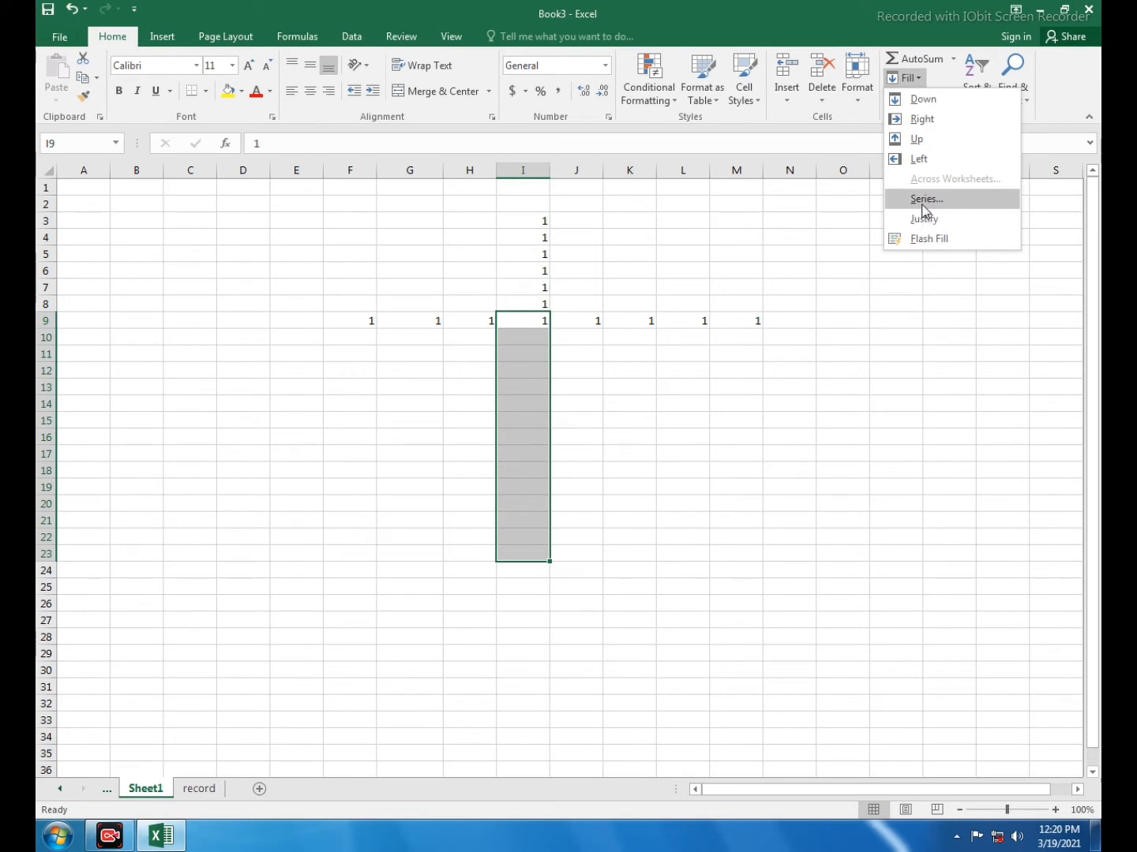
click(925, 200)
drag(605, 165, 828, 81)
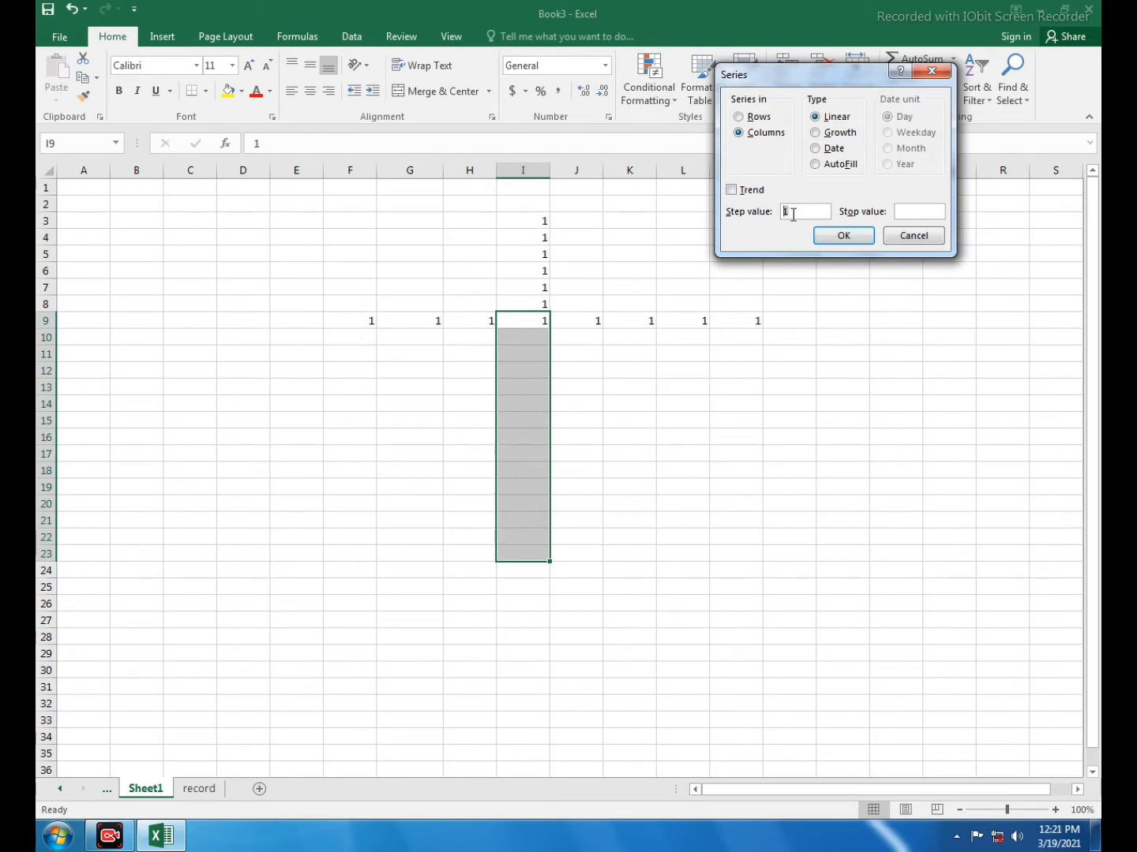
click(907, 215)
text(9)
click(844, 237)
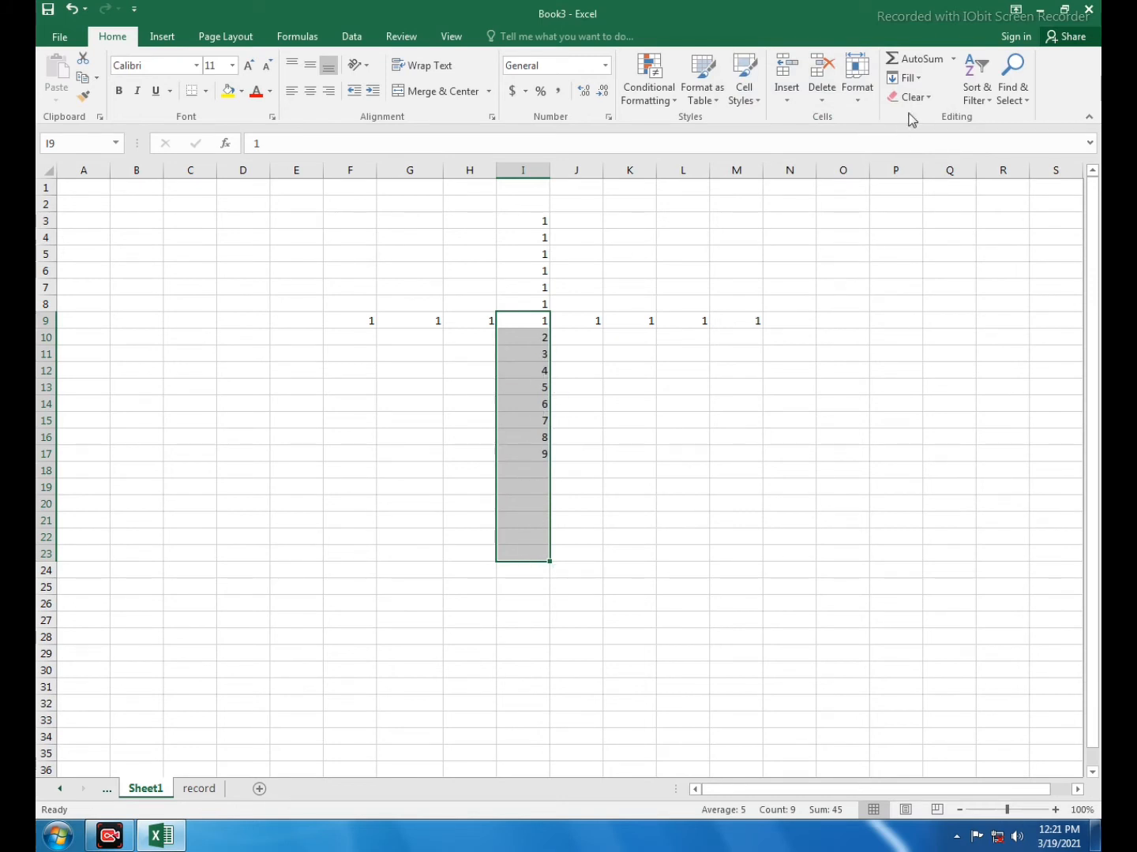
click(903, 77)
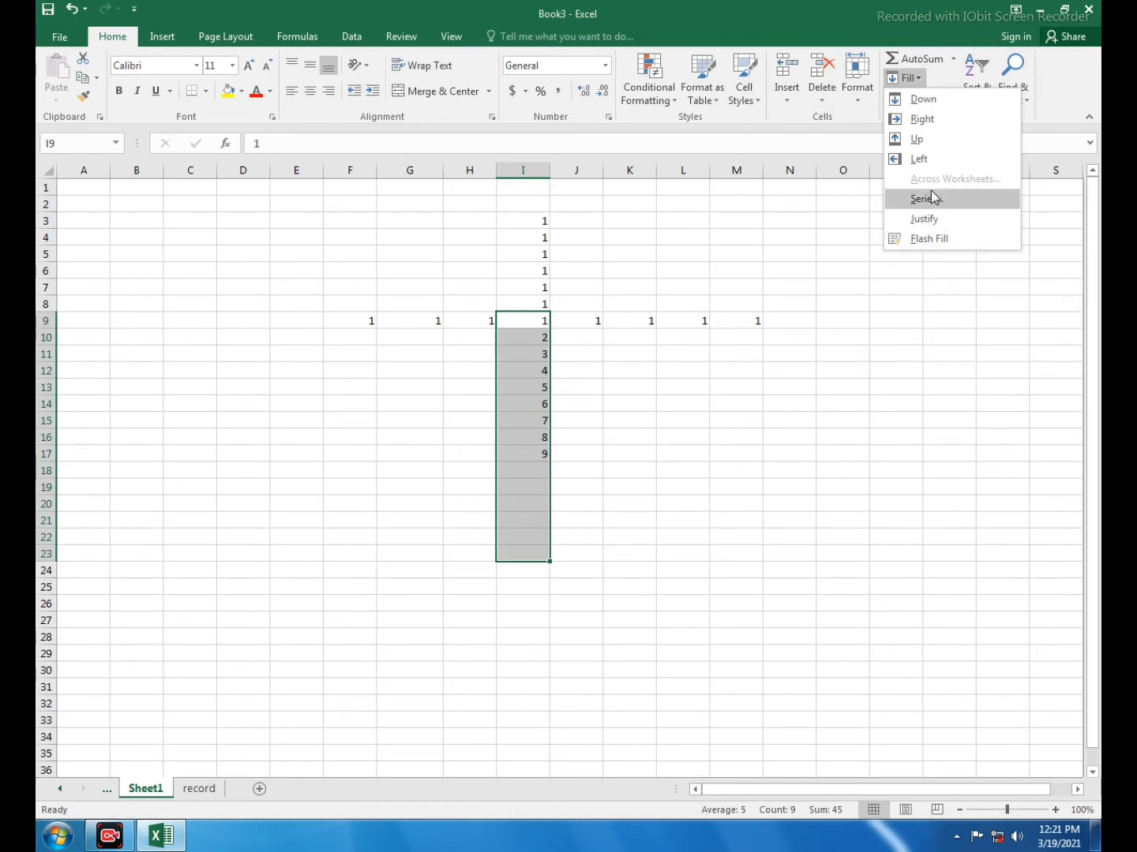
click(699, 439)
click(670, 485)
Enter several personal names separated by spaces as one line of text in cell I22
scroll(670, 484, down, 4)
click(543, 372)
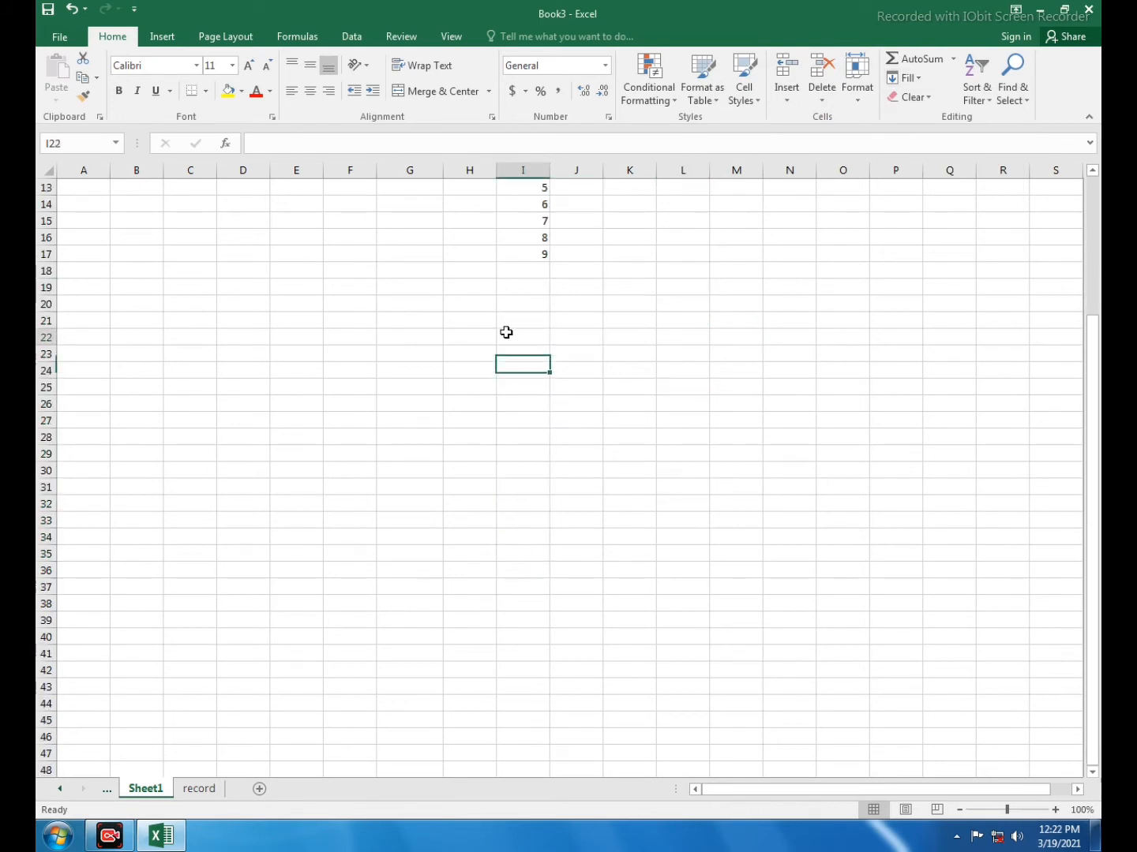
click(506, 333)
text(amir)
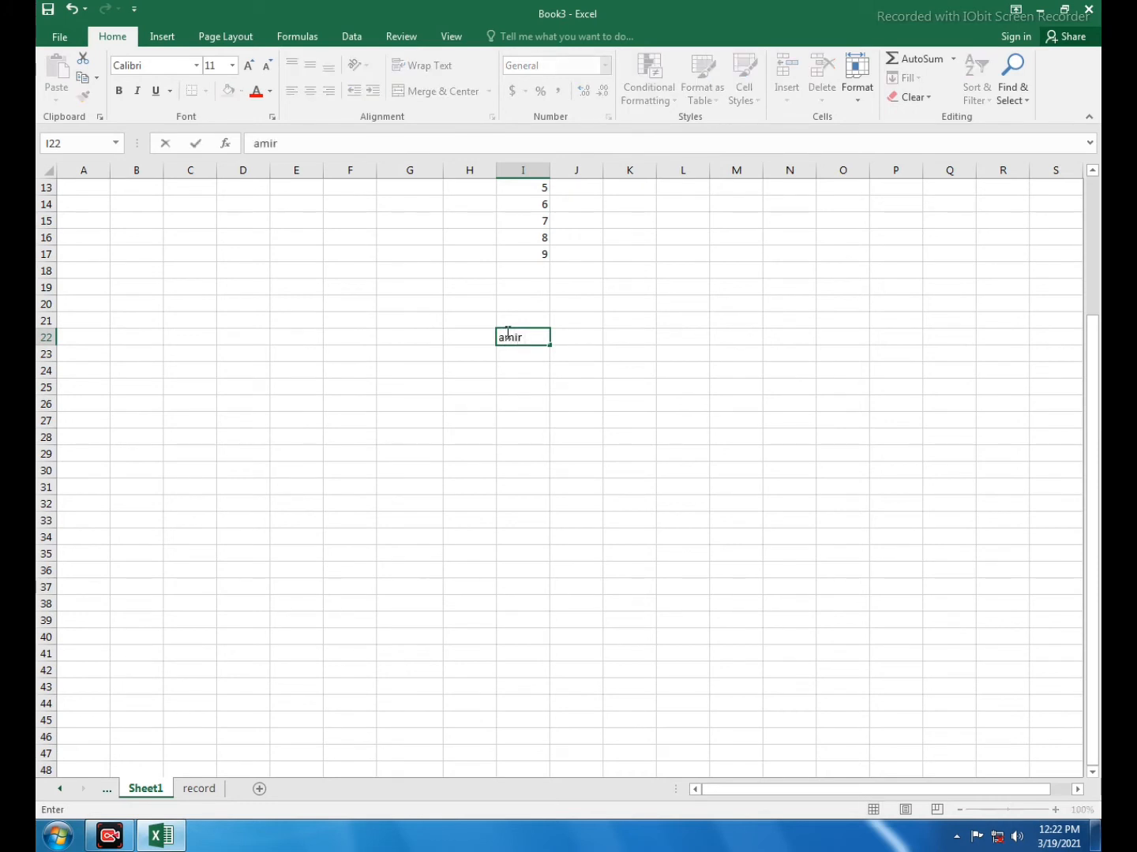
text( adil ali khan kh)
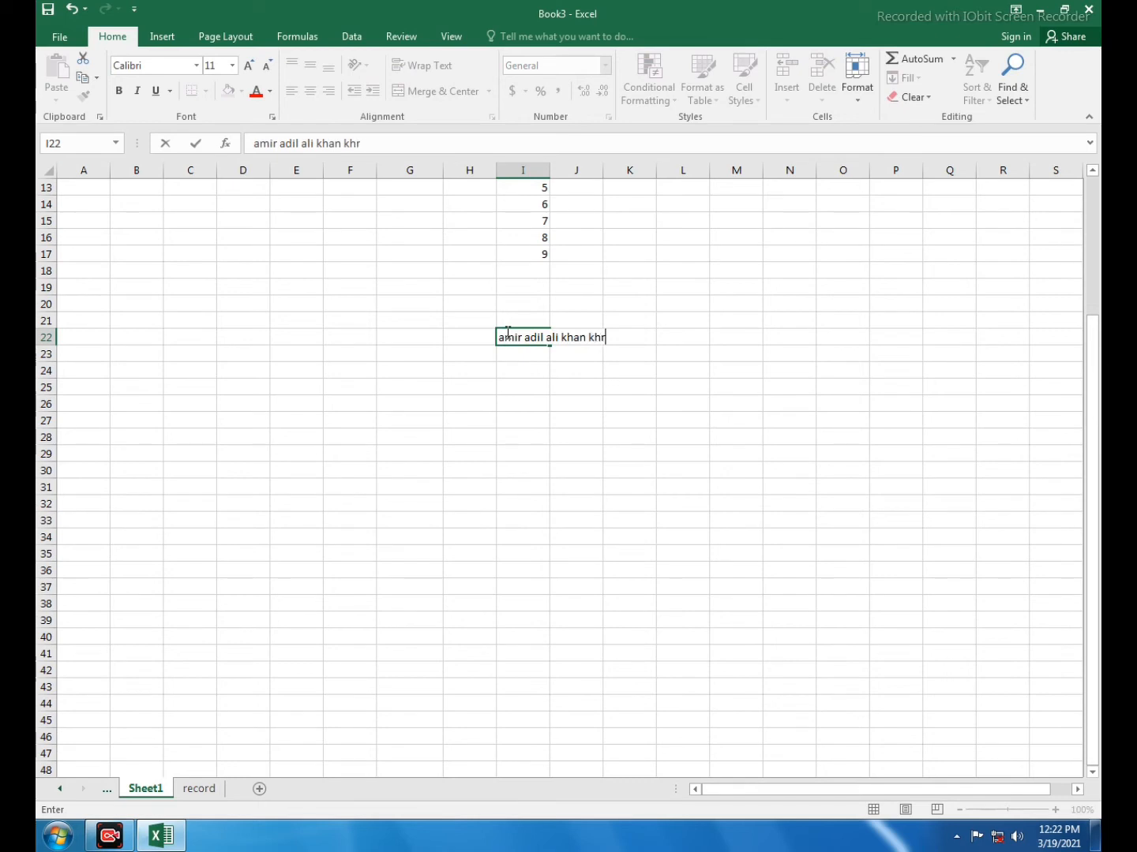
text(uram)
click(557, 404)
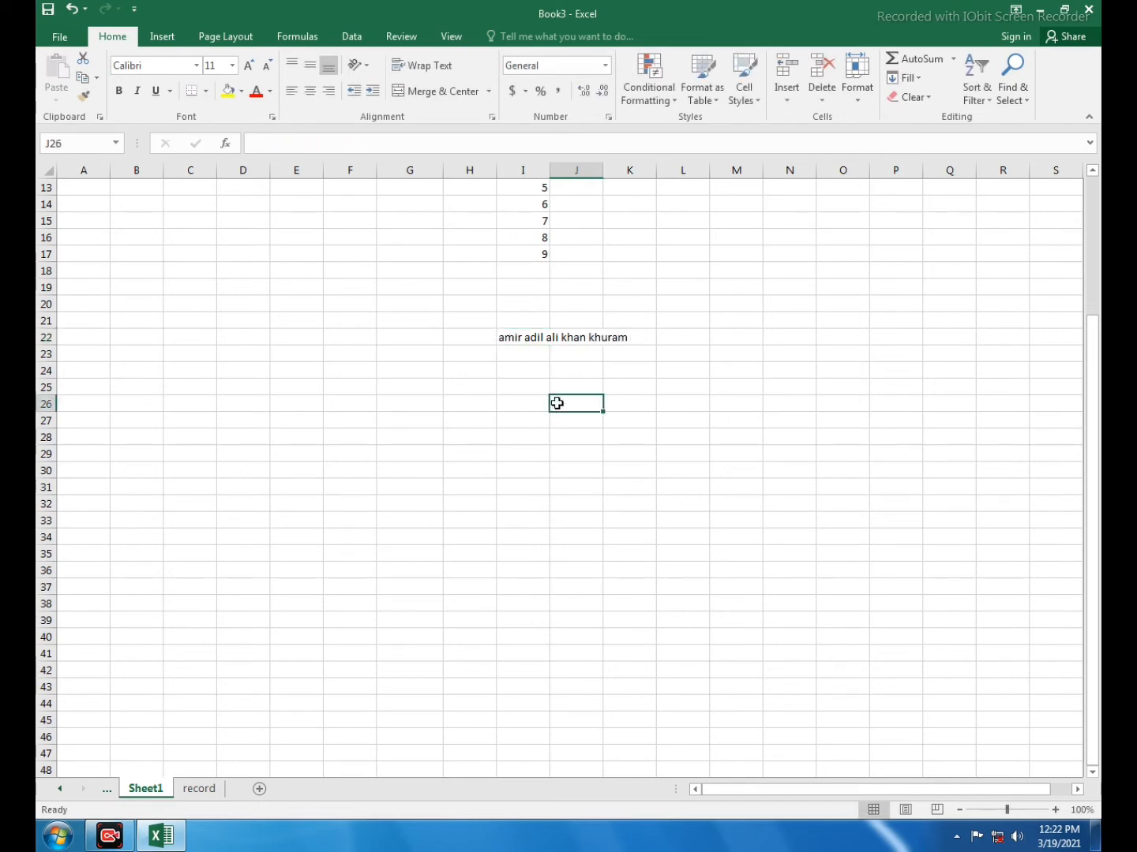
Distribute the names in cell I22 over the range I22:I26 with Fill Justify
click(519, 337)
click(572, 372)
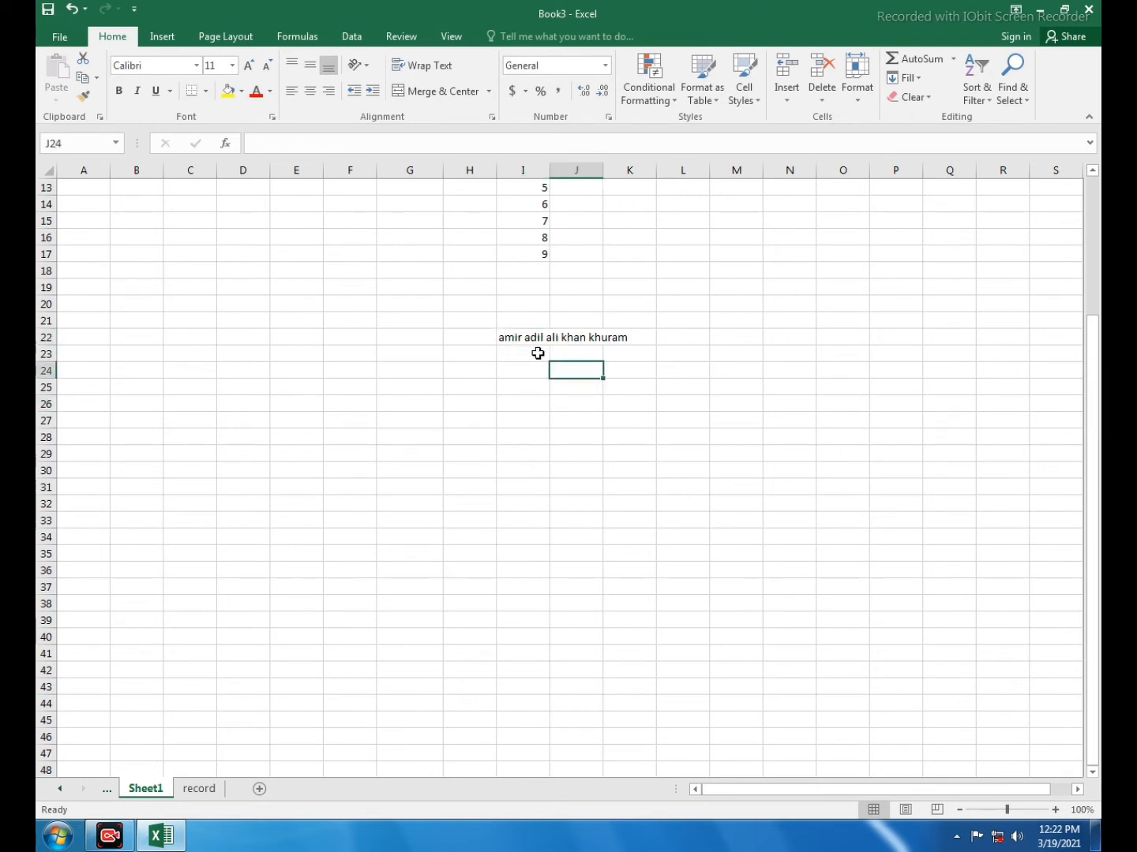
click(540, 337)
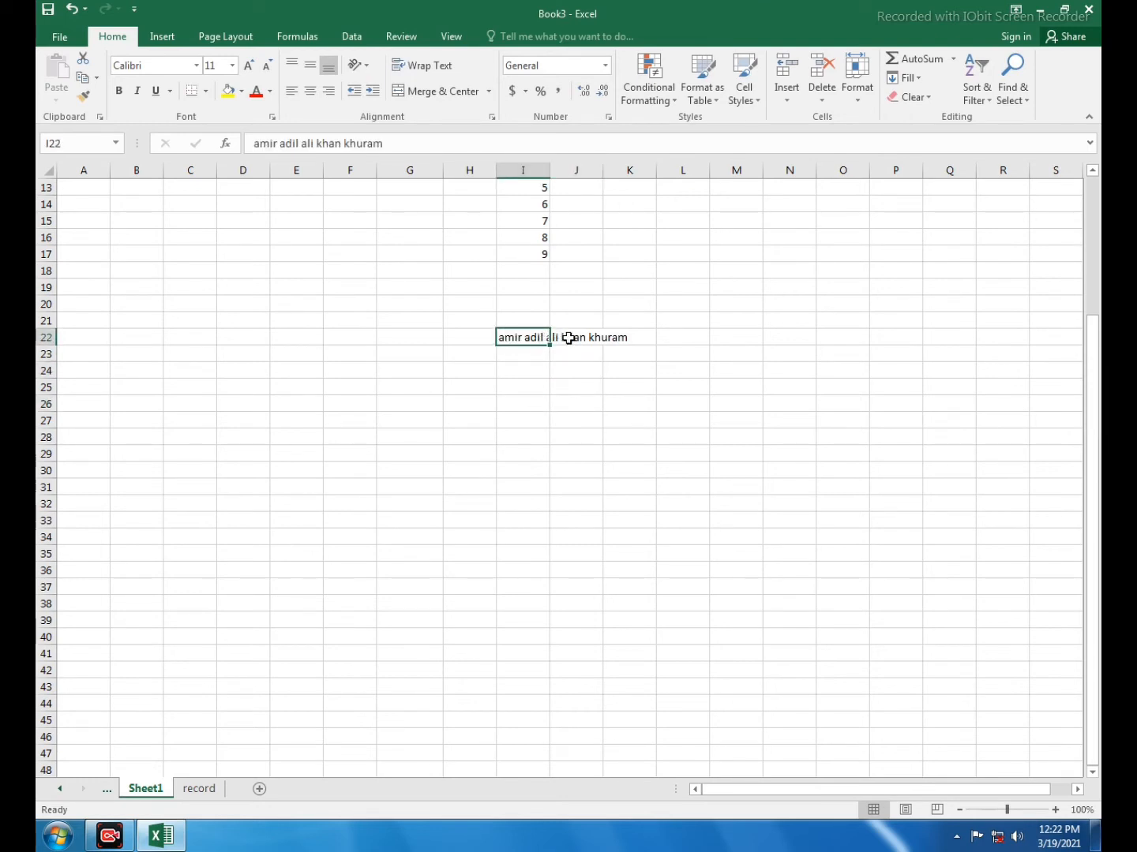
drag(519, 337, 517, 405)
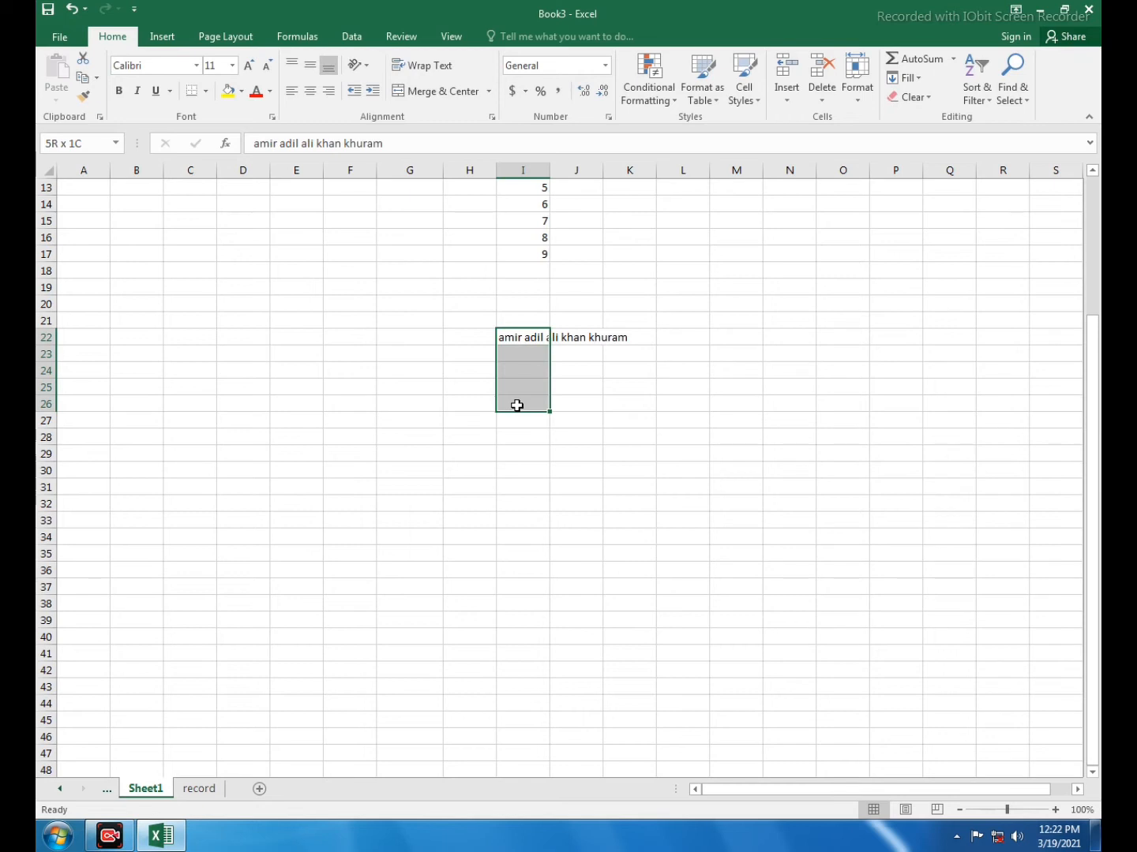
drag(517, 405, 517, 405)
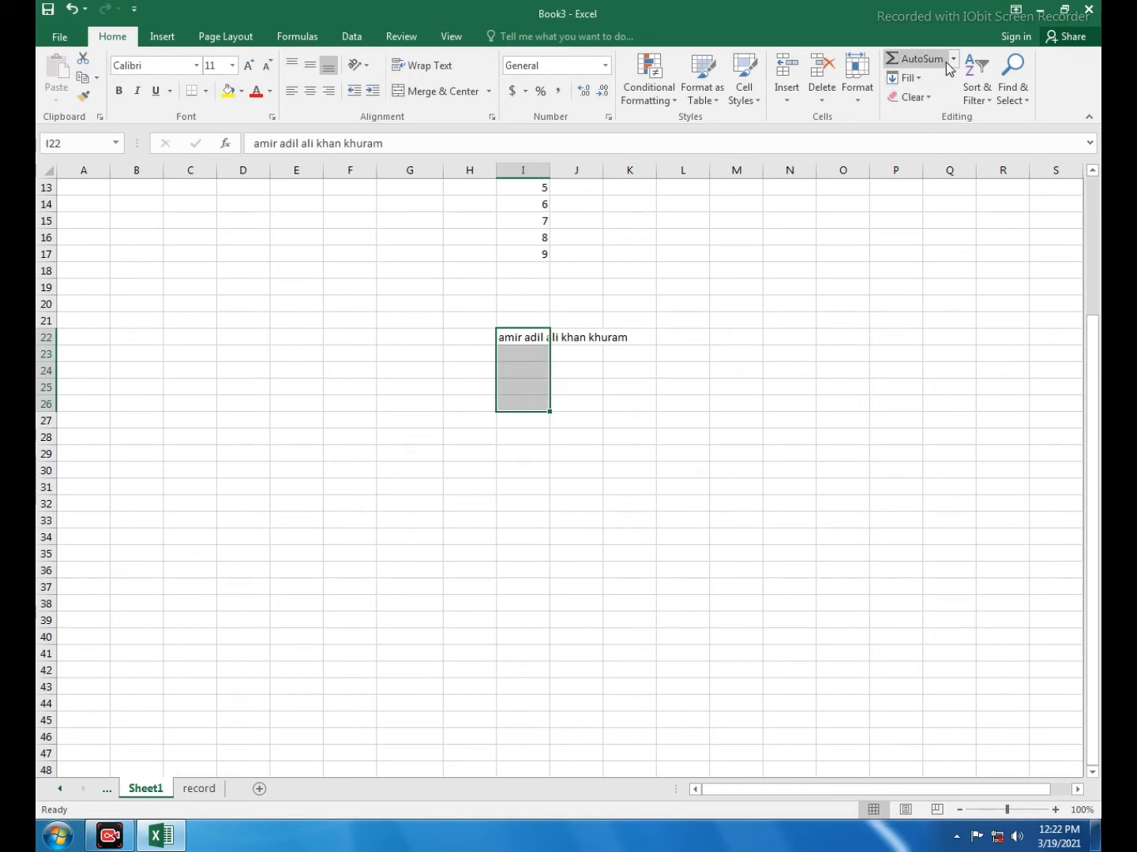
click(904, 78)
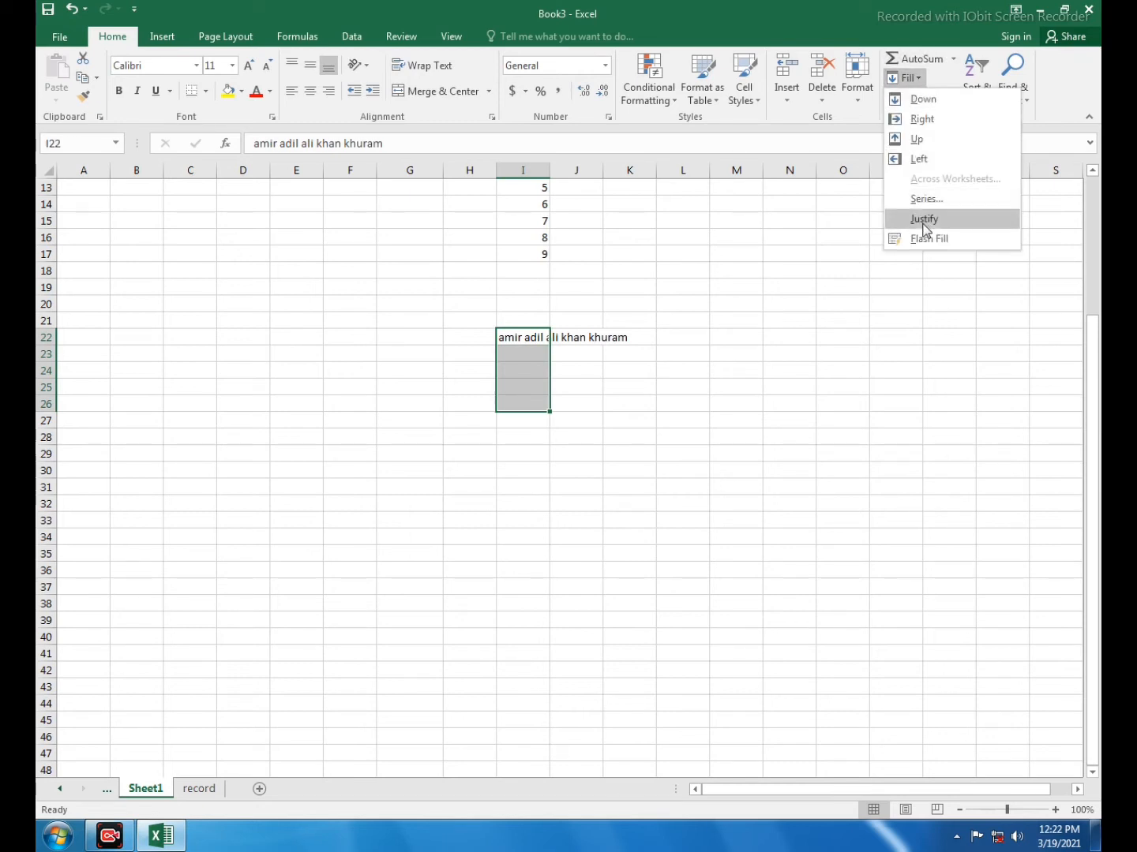
click(923, 221)
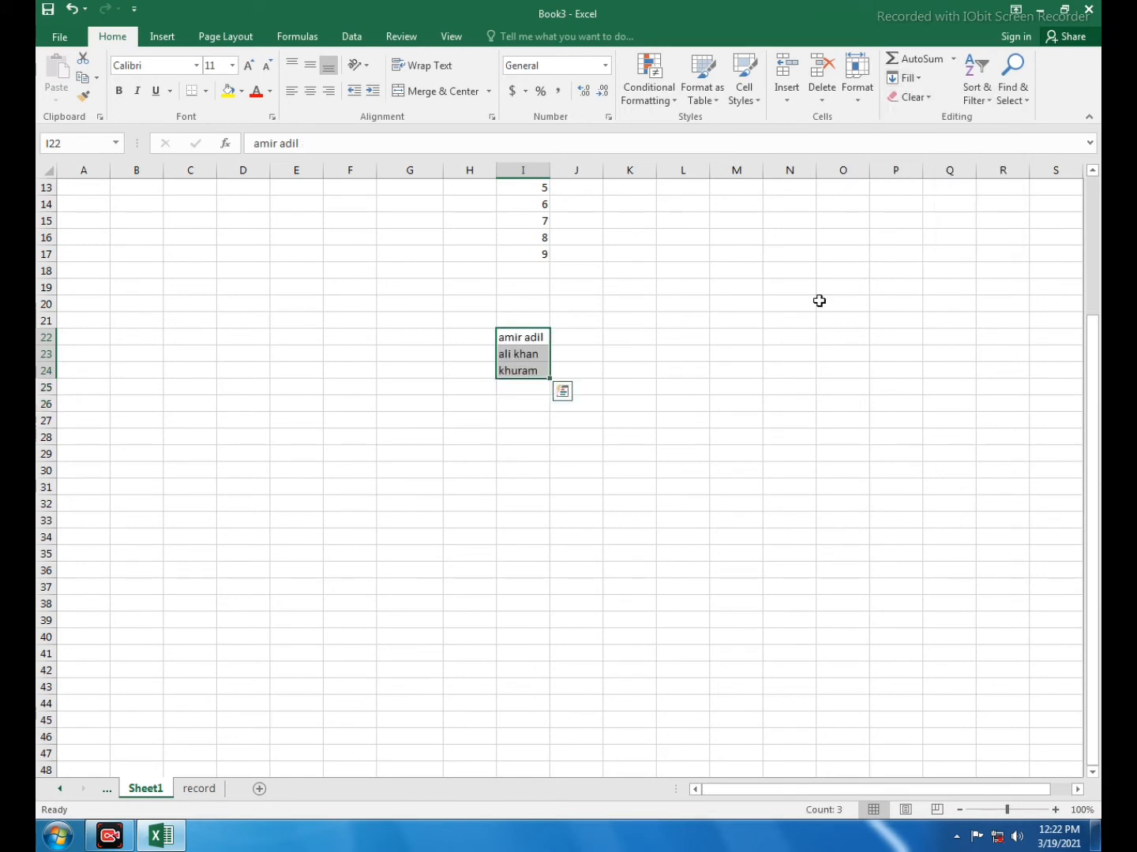
Examine how the justified names are distributed over the cells from I22 downward
click(731, 350)
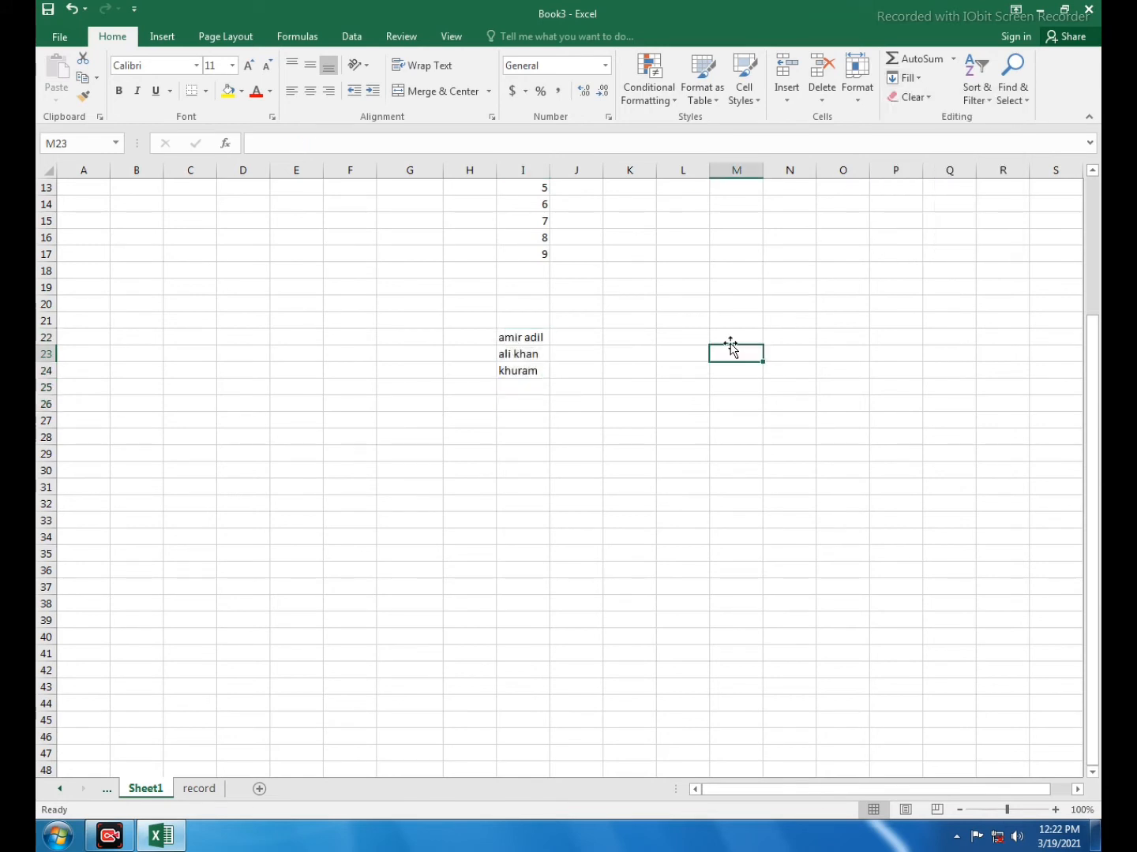
click(531, 338)
click(522, 354)
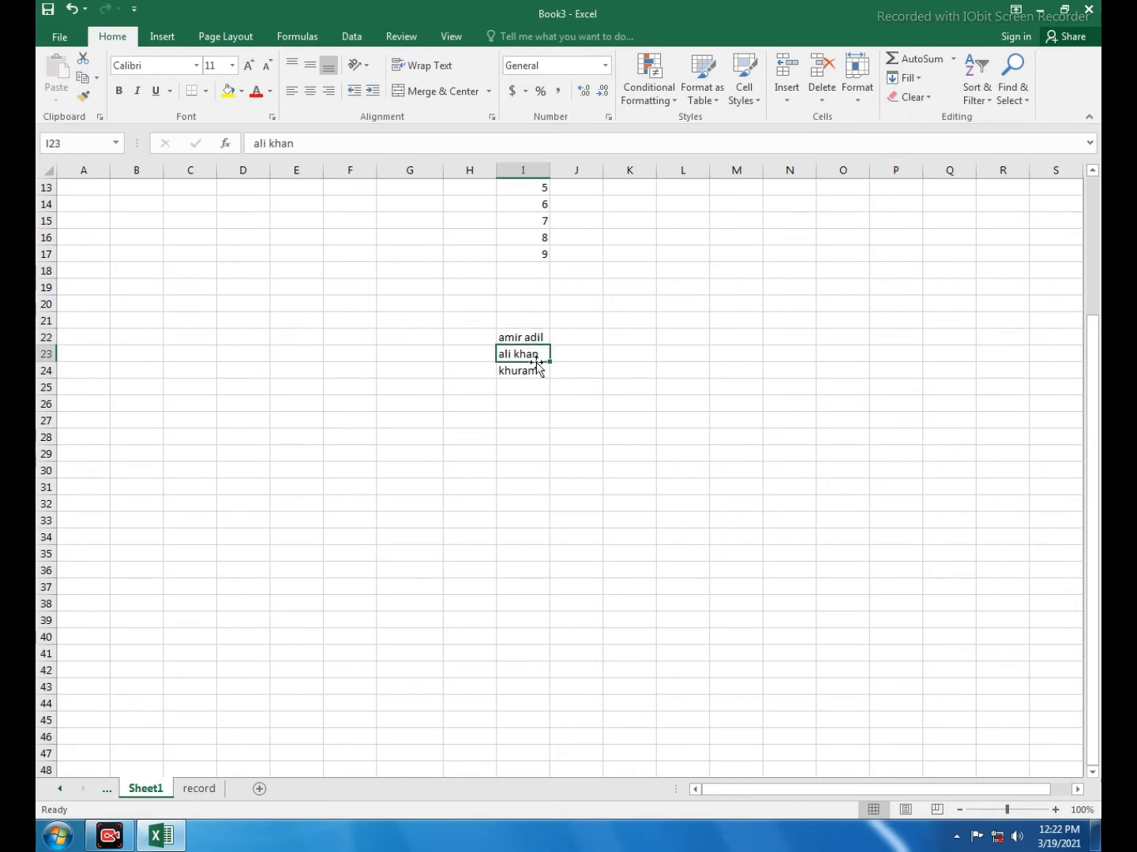
click(516, 370)
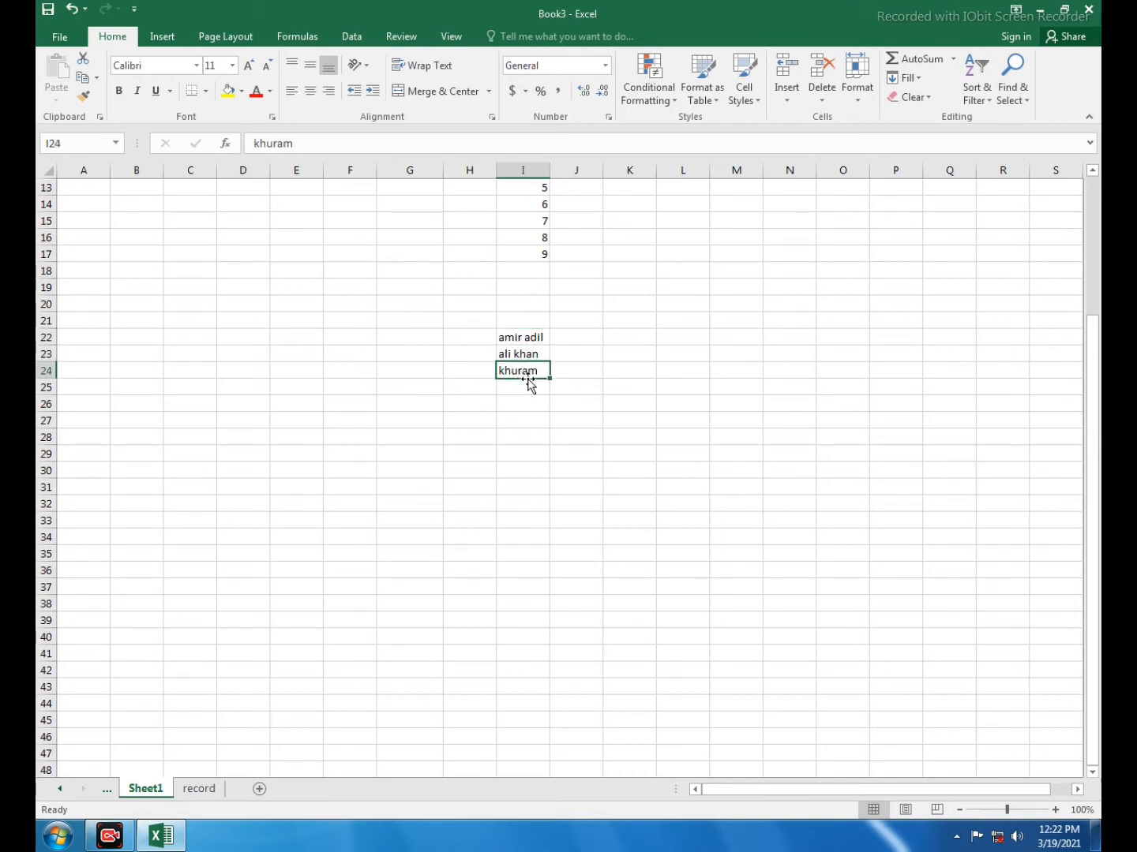
click(523, 397)
drag(525, 338, 641, 338)
click(529, 405)
click(615, 423)
click(522, 337)
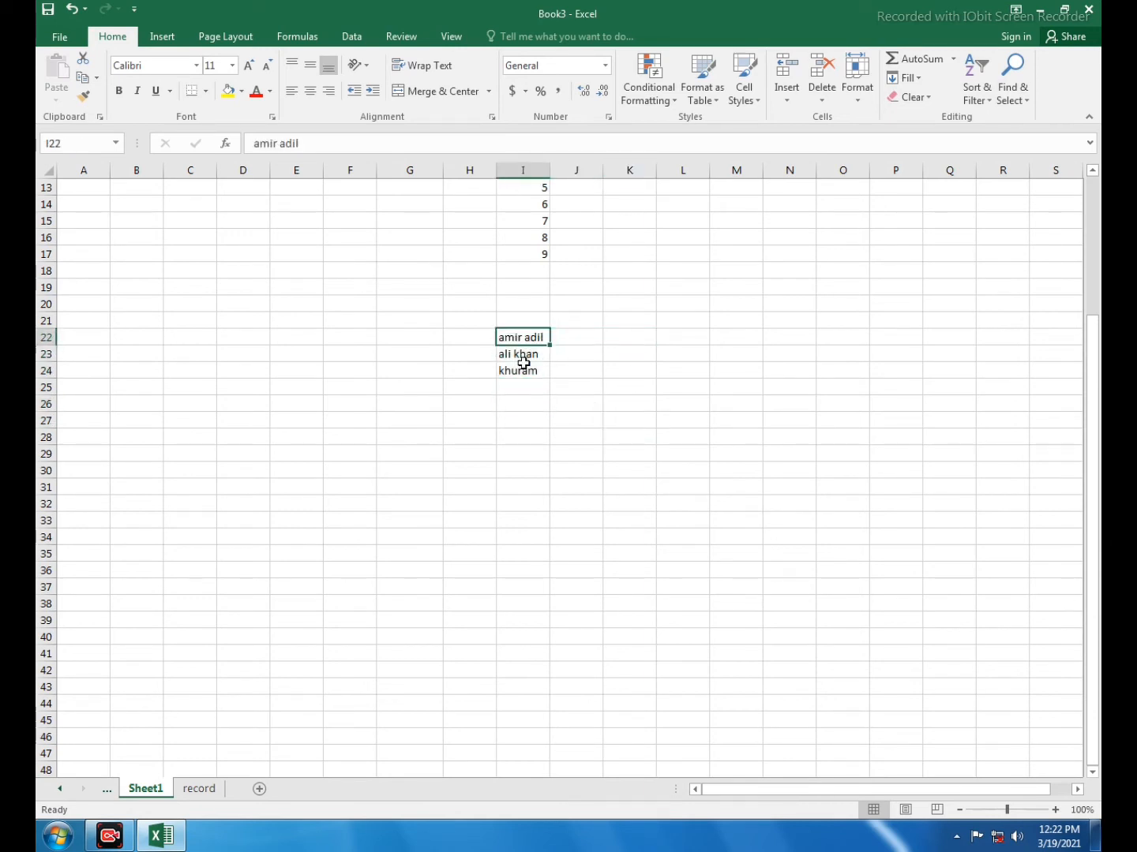
click(530, 434)
click(523, 337)
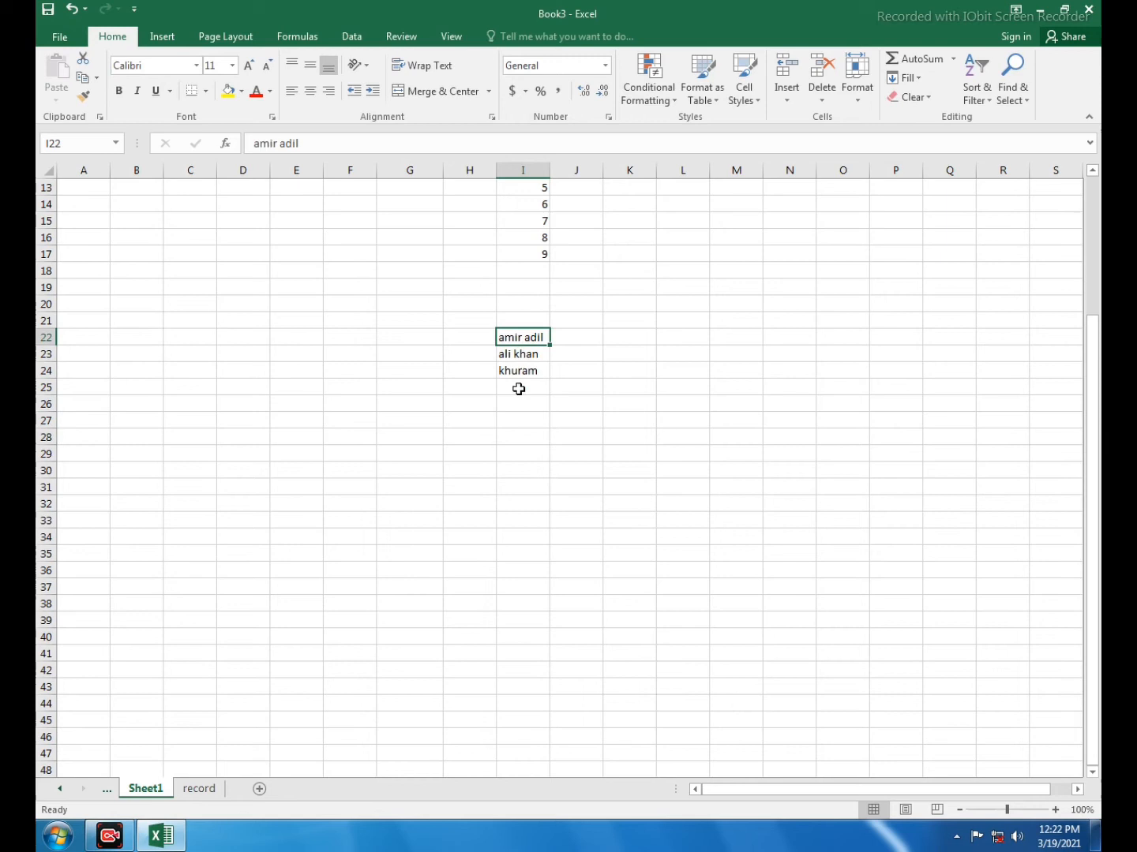
click(520, 433)
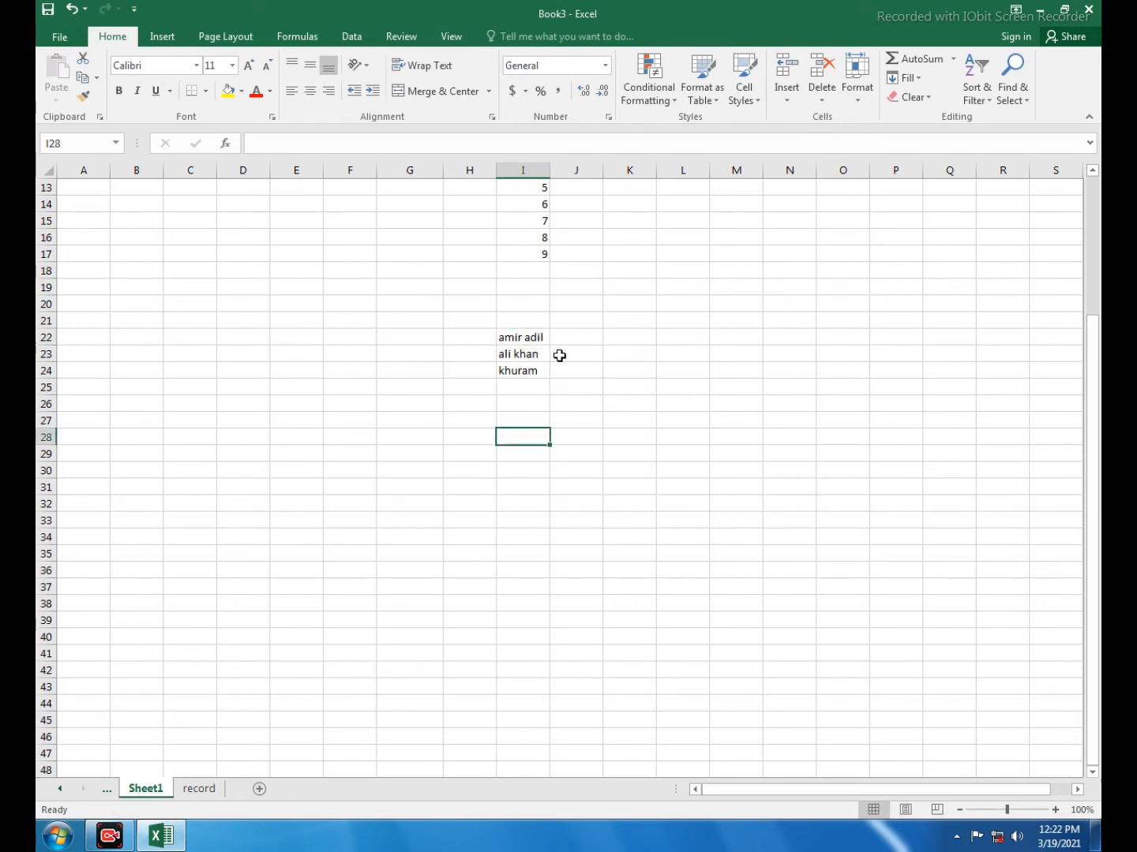
Check the contents of cells I22 to I24 and review the available Fill commands
click(519, 338)
click(517, 353)
click(510, 372)
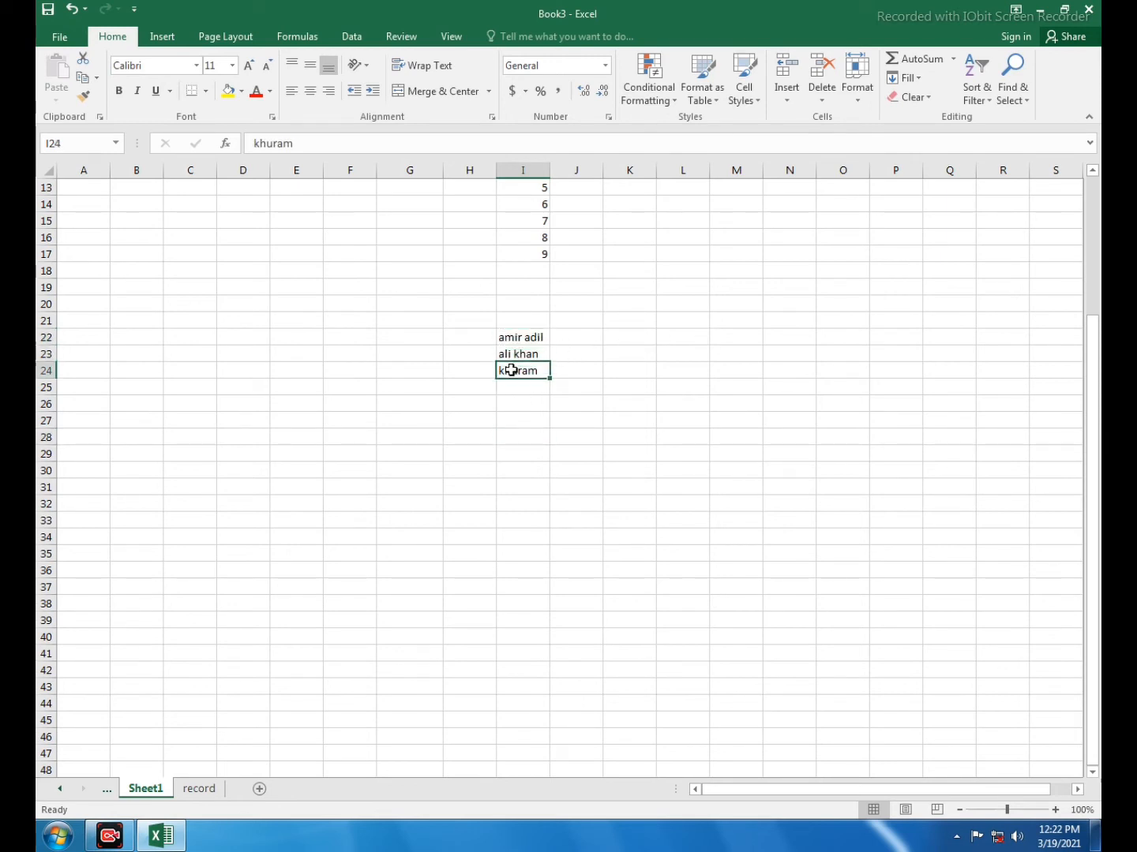
click(516, 337)
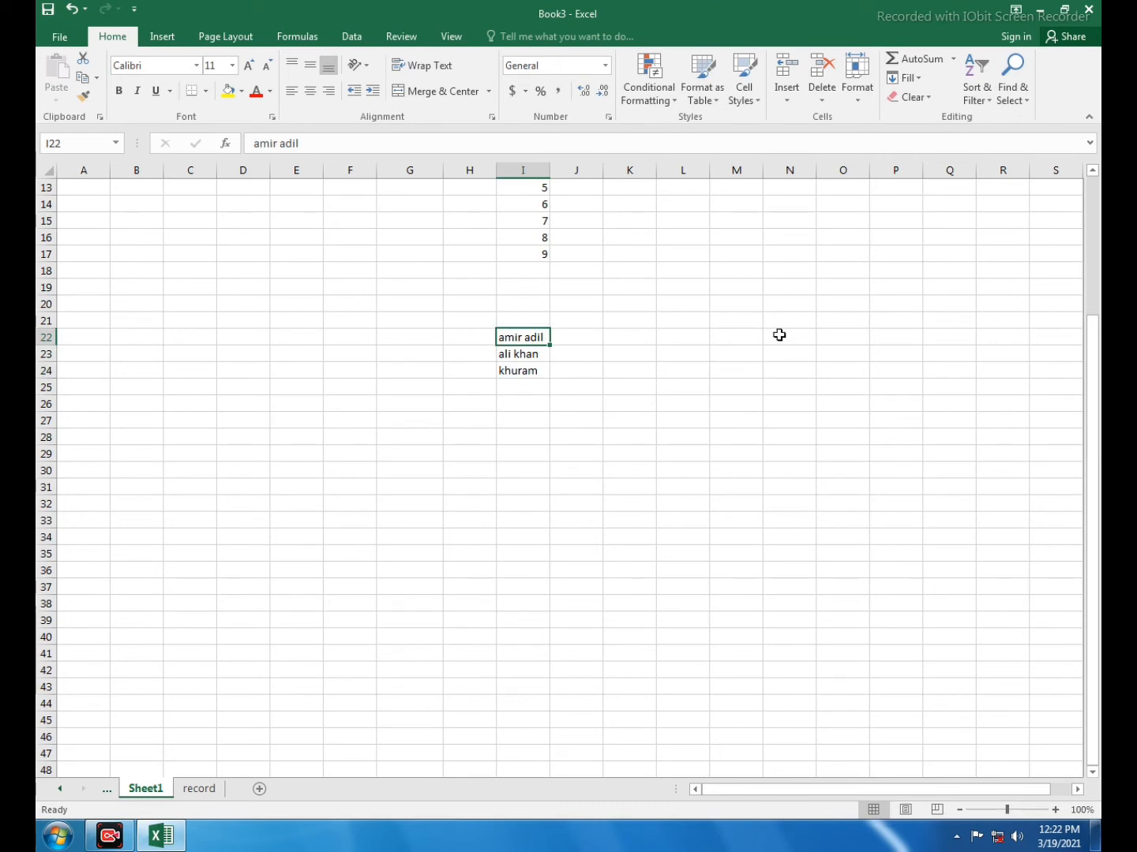
click(904, 79)
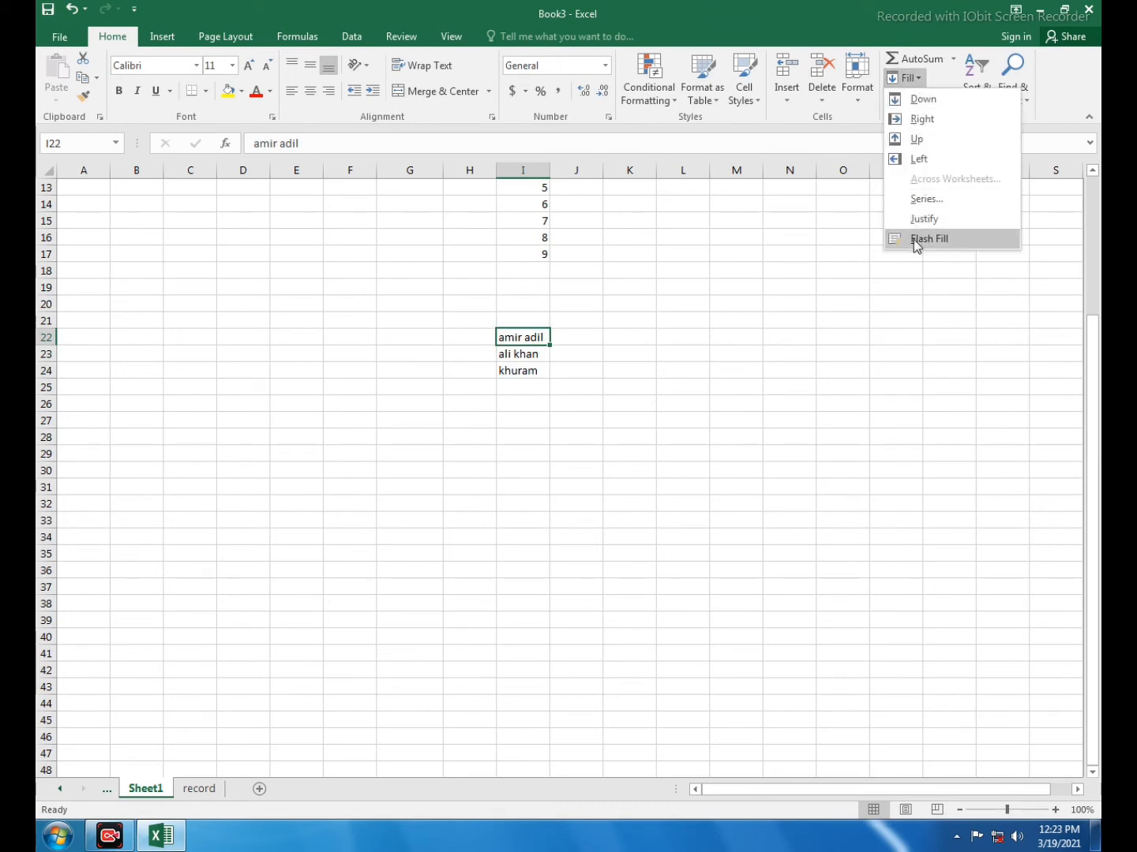
click(573, 470)
Enter "Sunday" in cell G28 and AutoFill the weekday names down to G38
scroll(553, 442, down, 1)
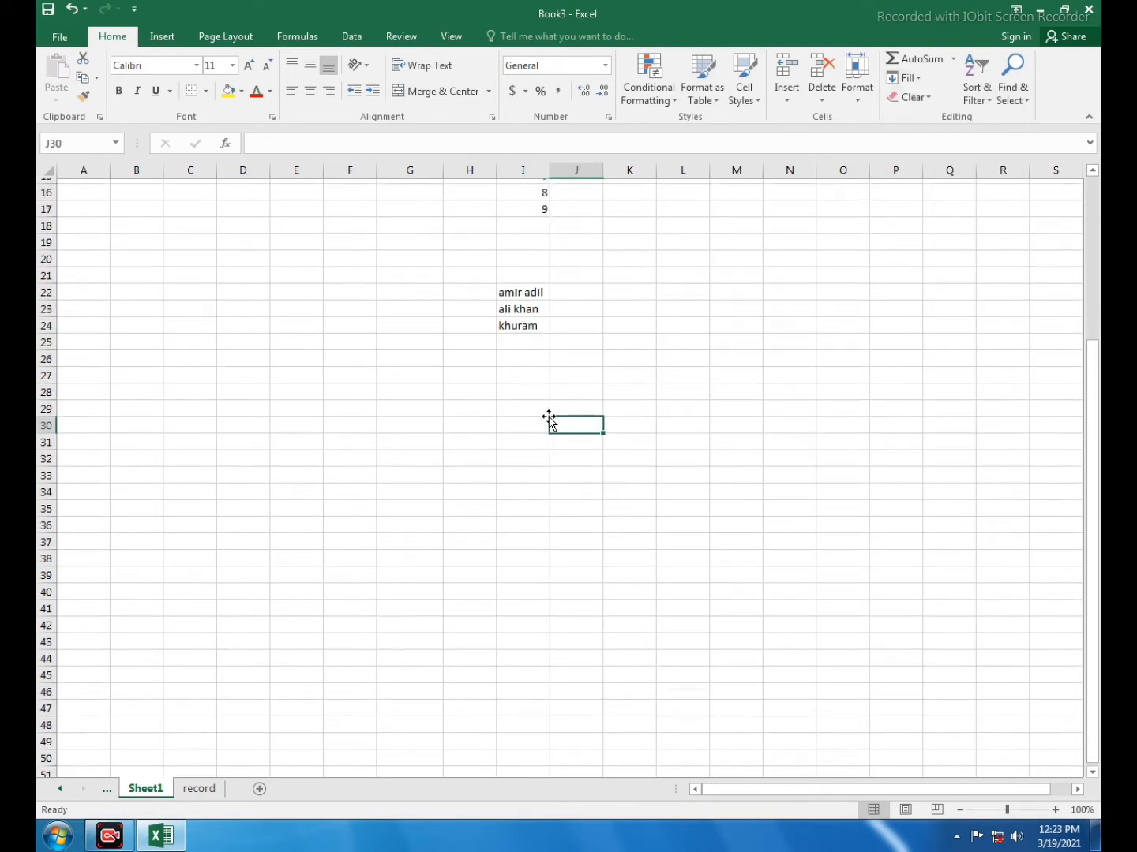
drag(551, 421, 431, 388)
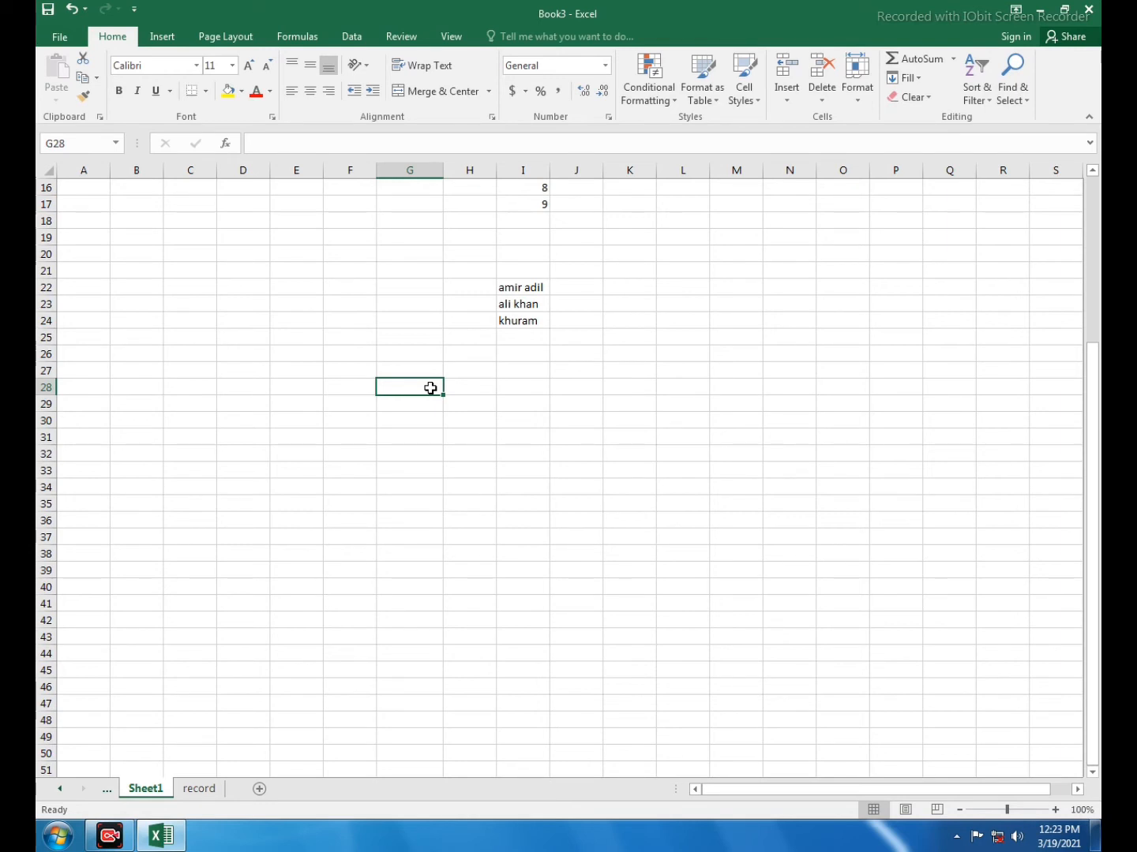
text(sun)
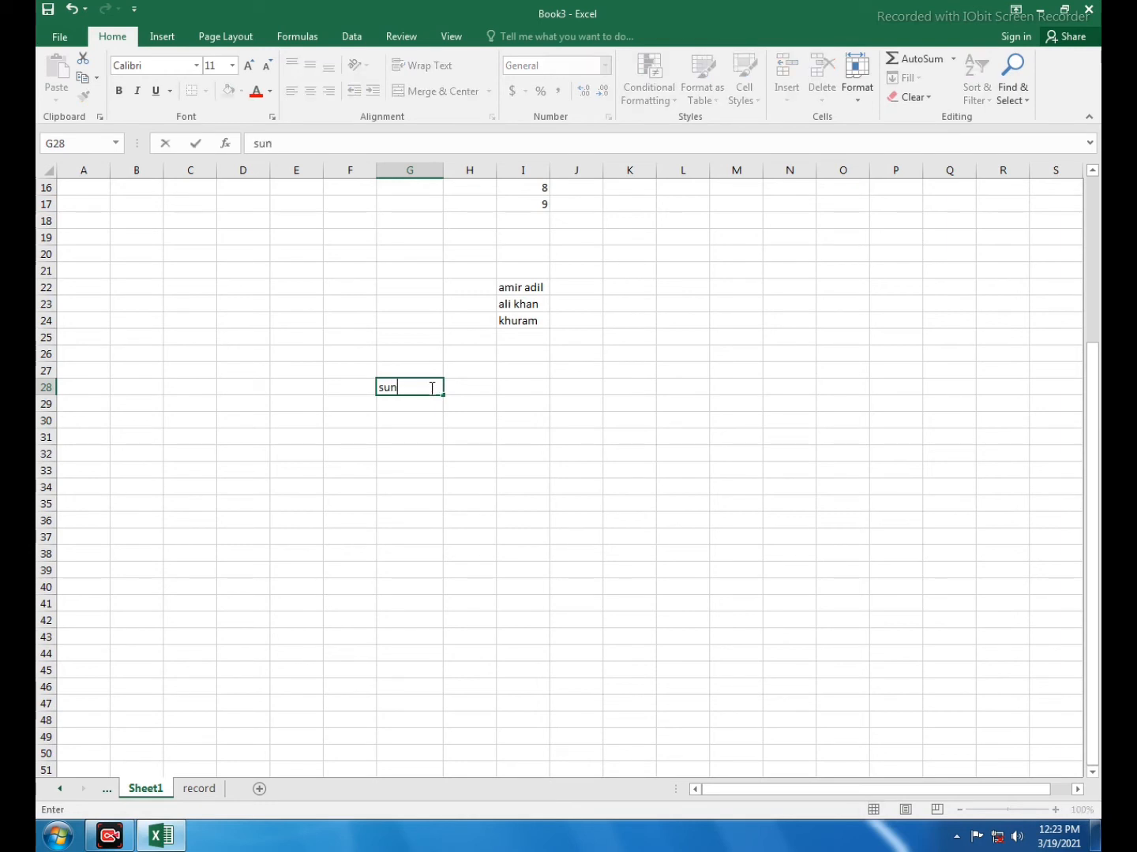
text(day)
click(479, 421)
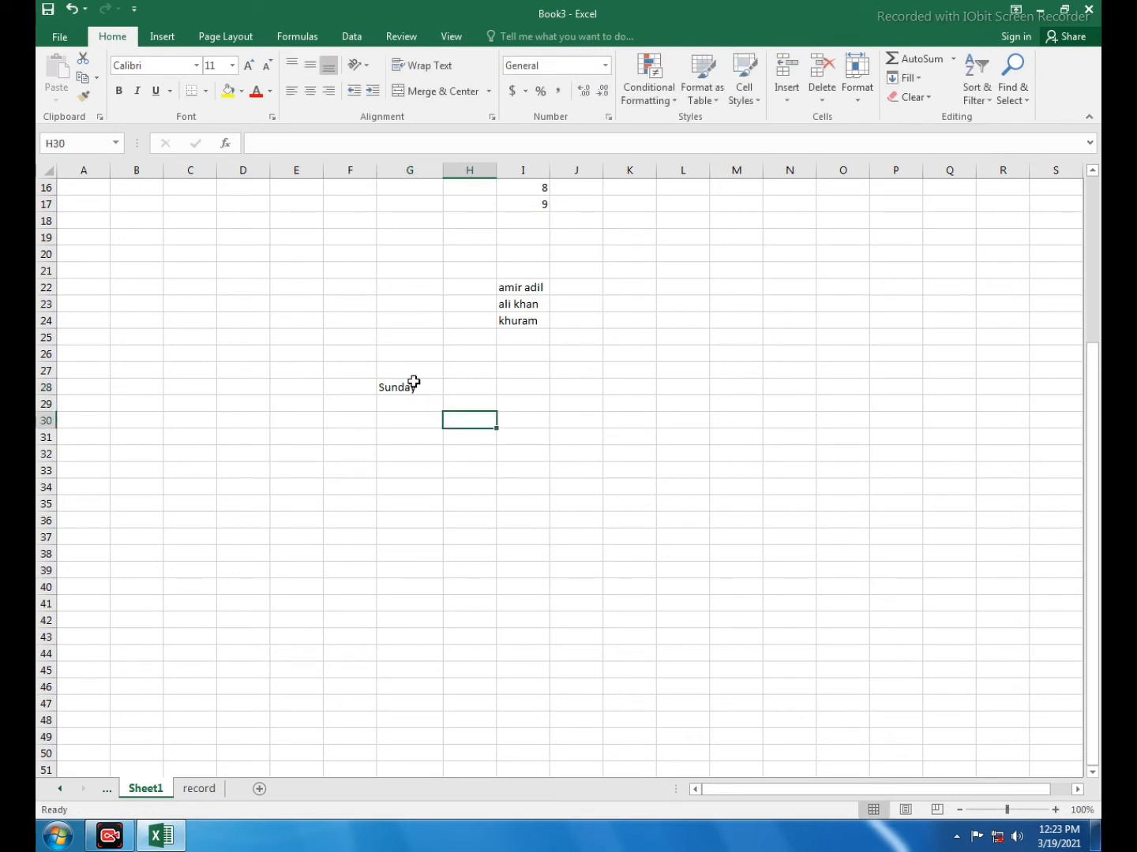
click(413, 382)
drag(442, 396, 434, 564)
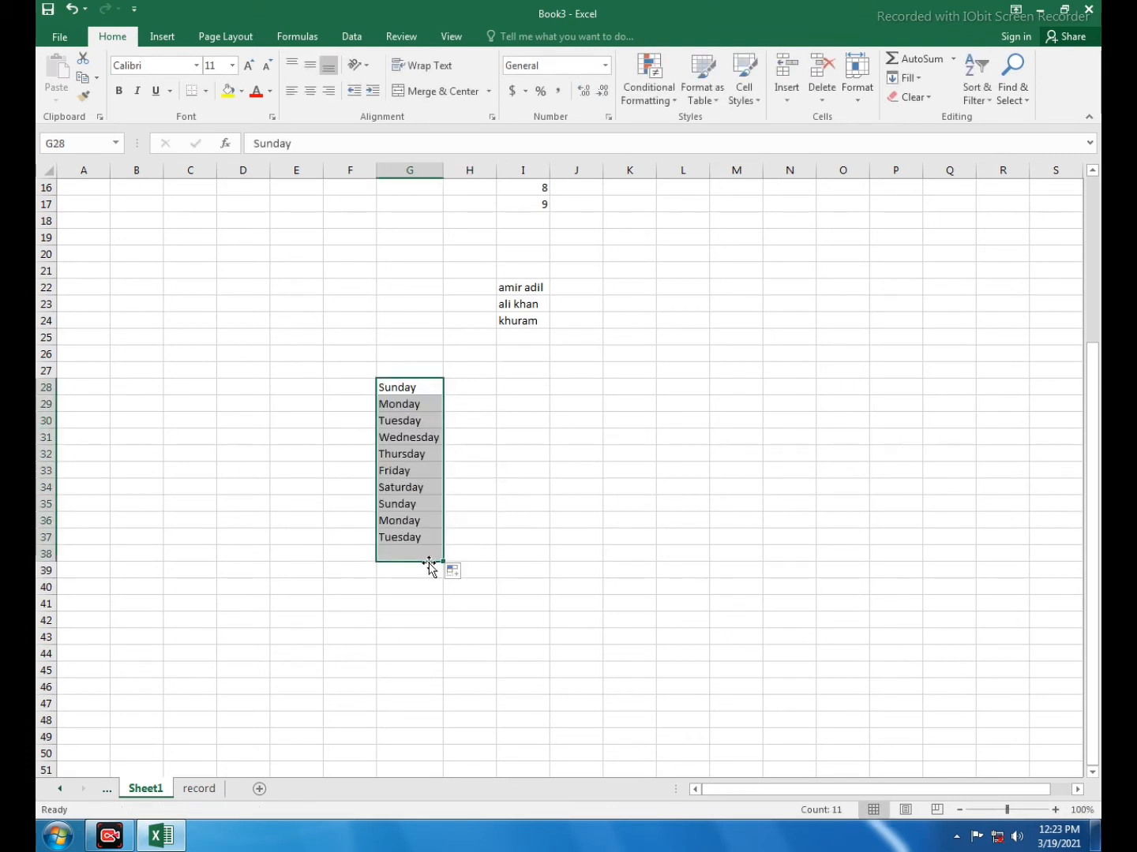
Enter "sun" in cell H28 and AutoFill the abbreviated weekdays down to H38
click(475, 384)
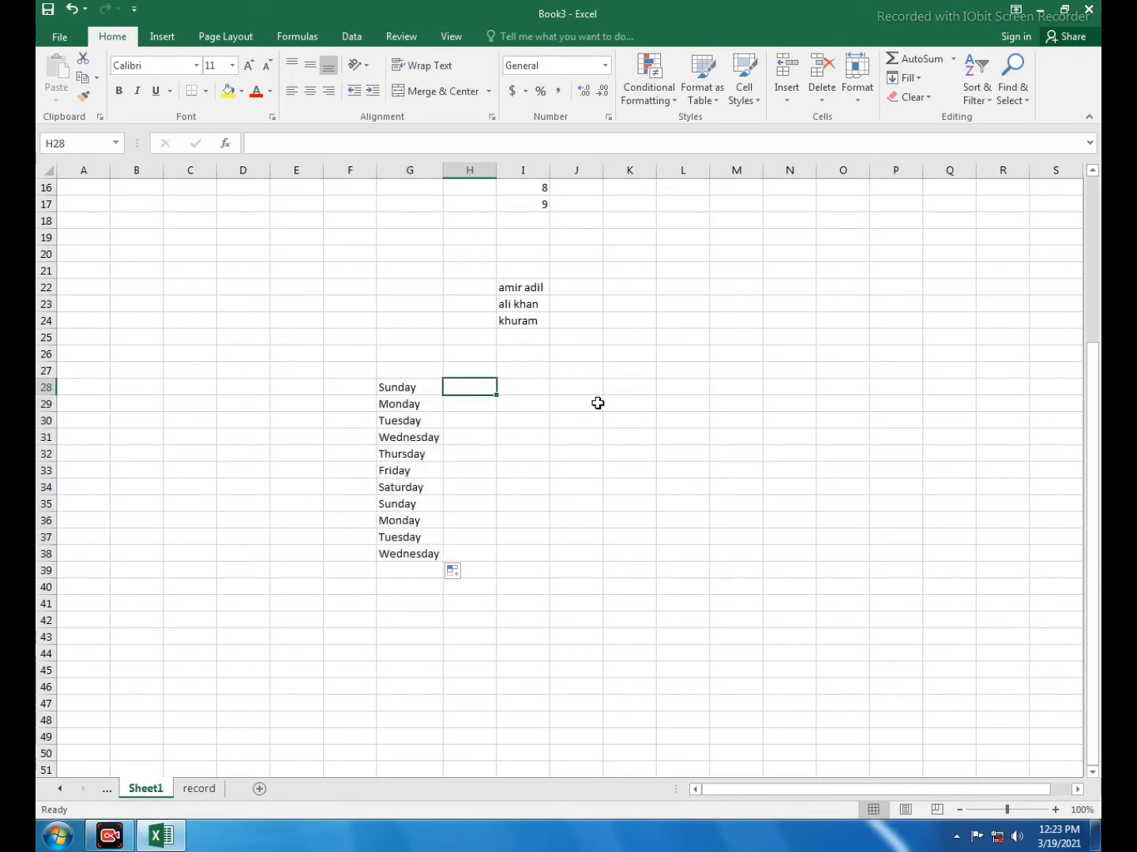
text(sun)
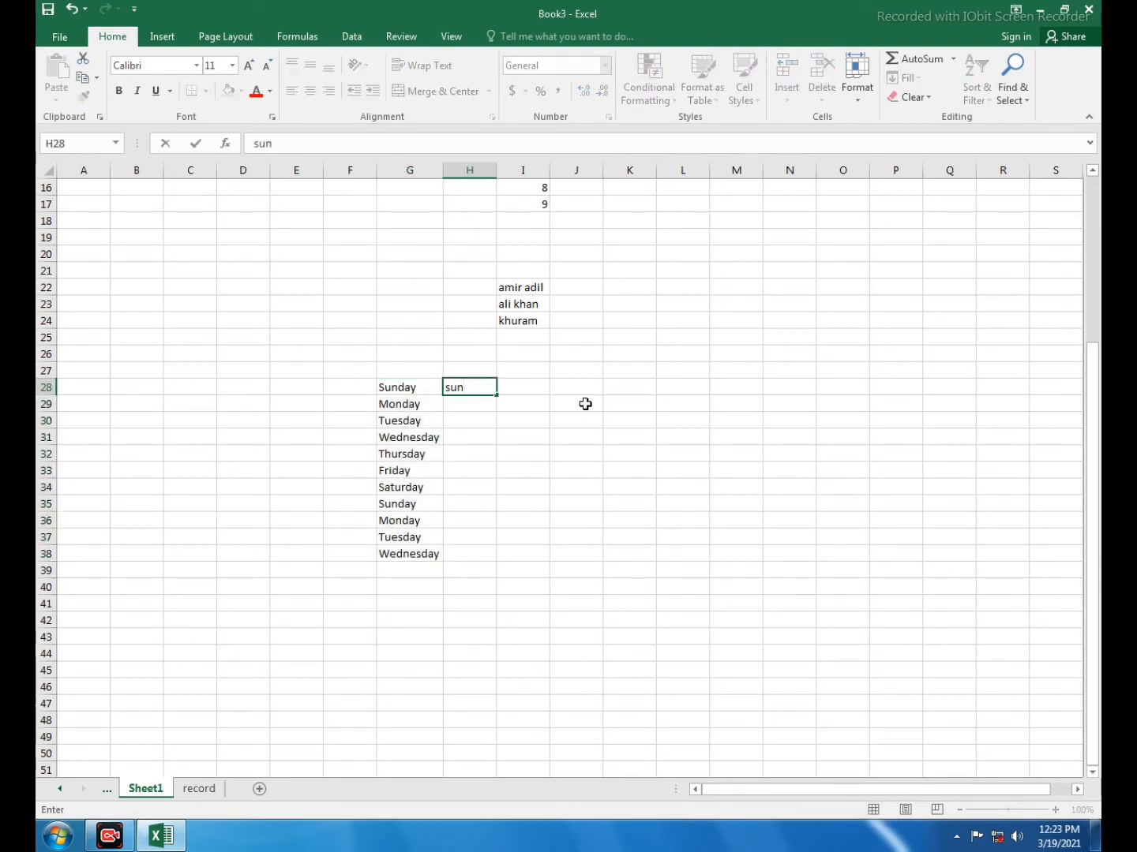
click(570, 419)
click(471, 386)
drag(495, 395, 496, 558)
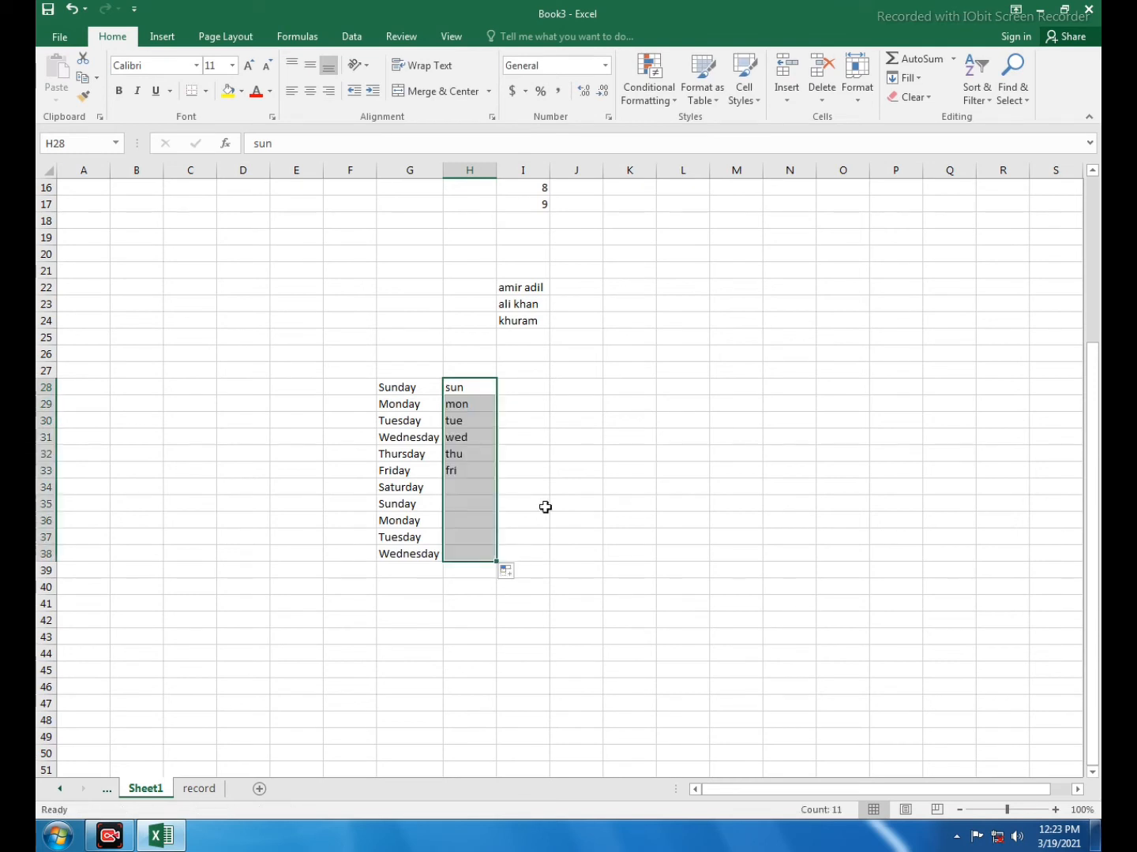
Enter four first names in cells J28 to J31 and AutoFill the repeating list down to J42
click(580, 393)
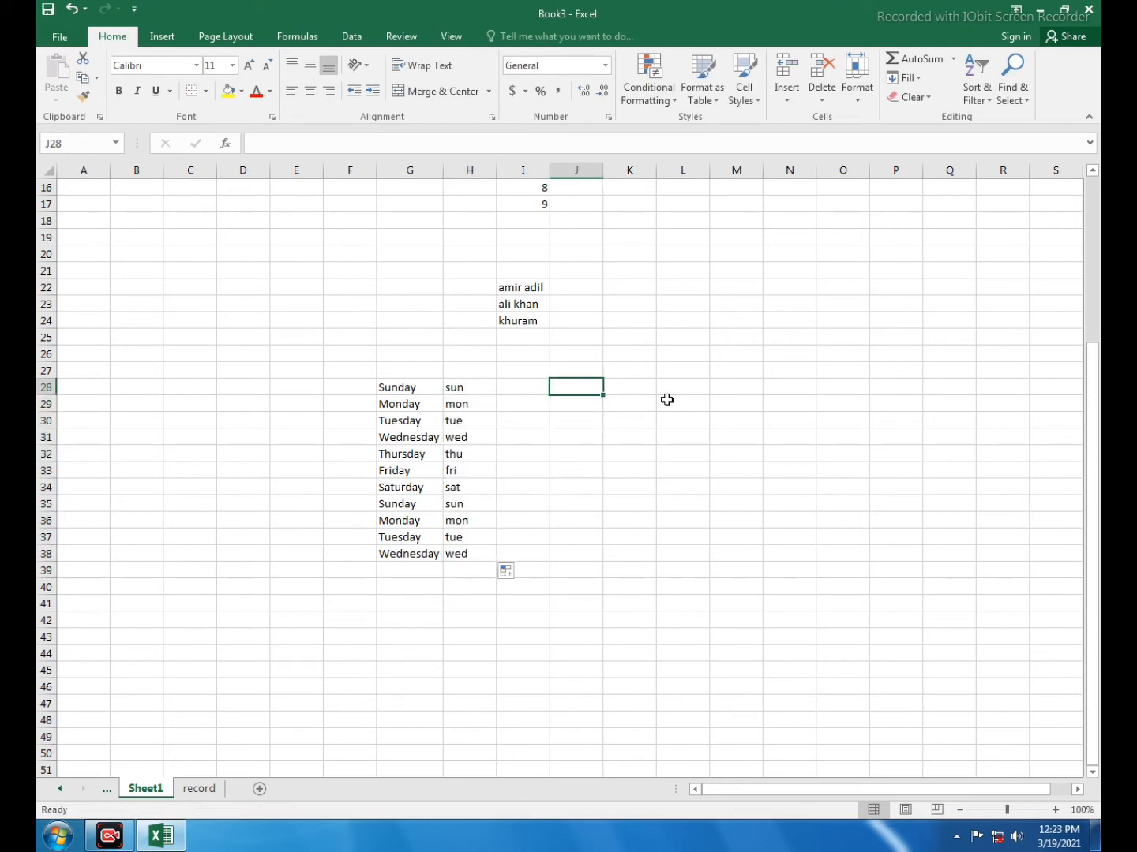
text(amir)
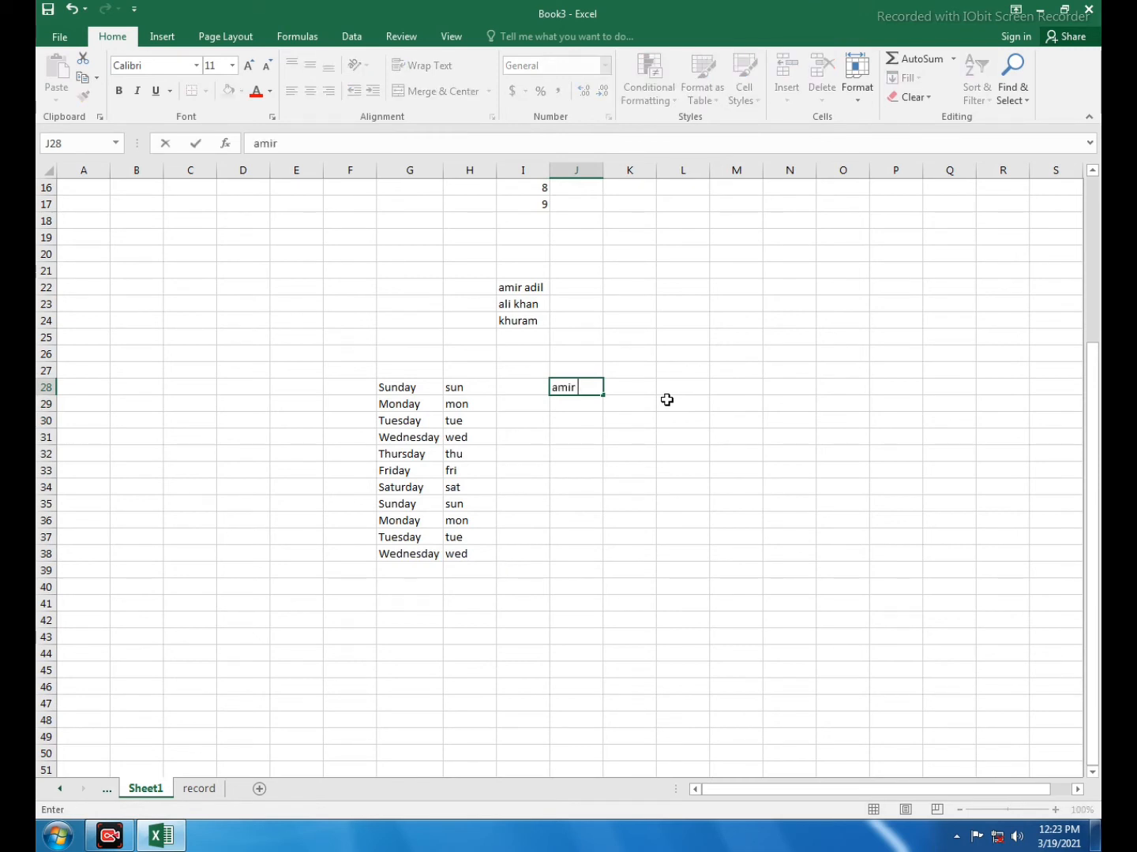
key(Return)
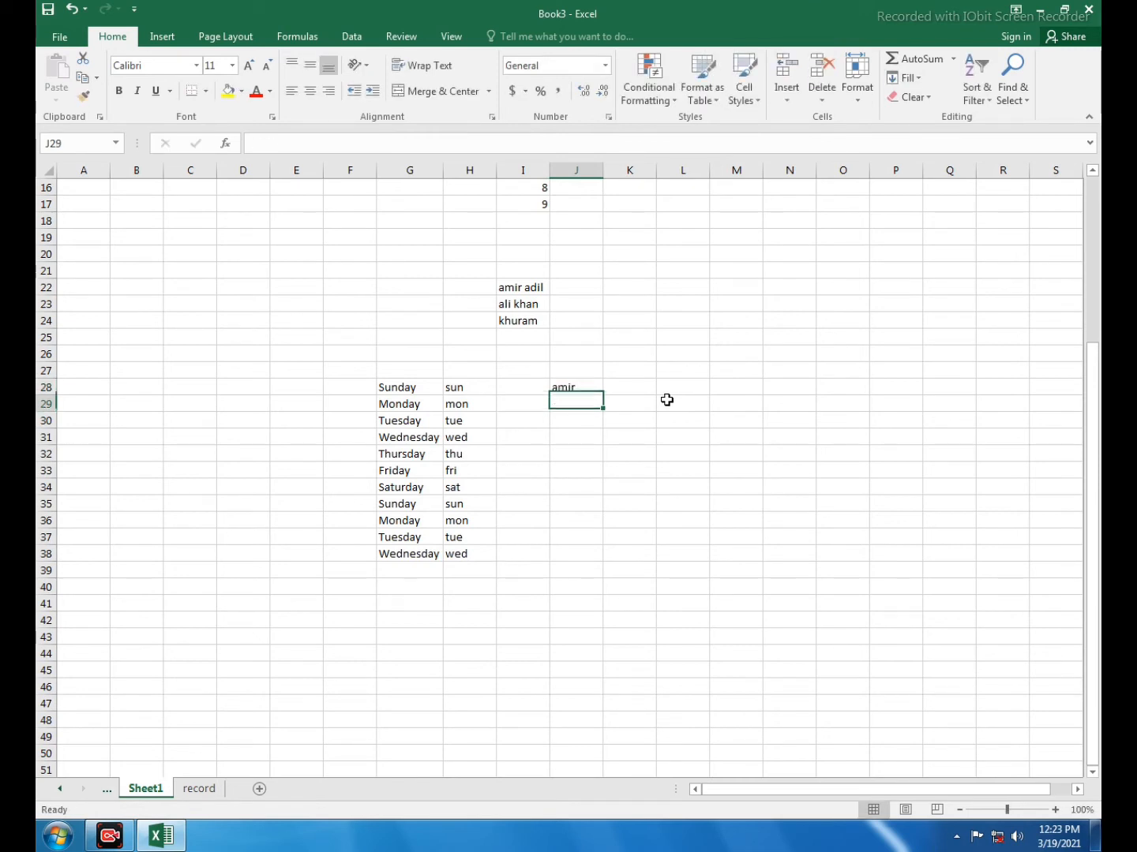
text(hashim)
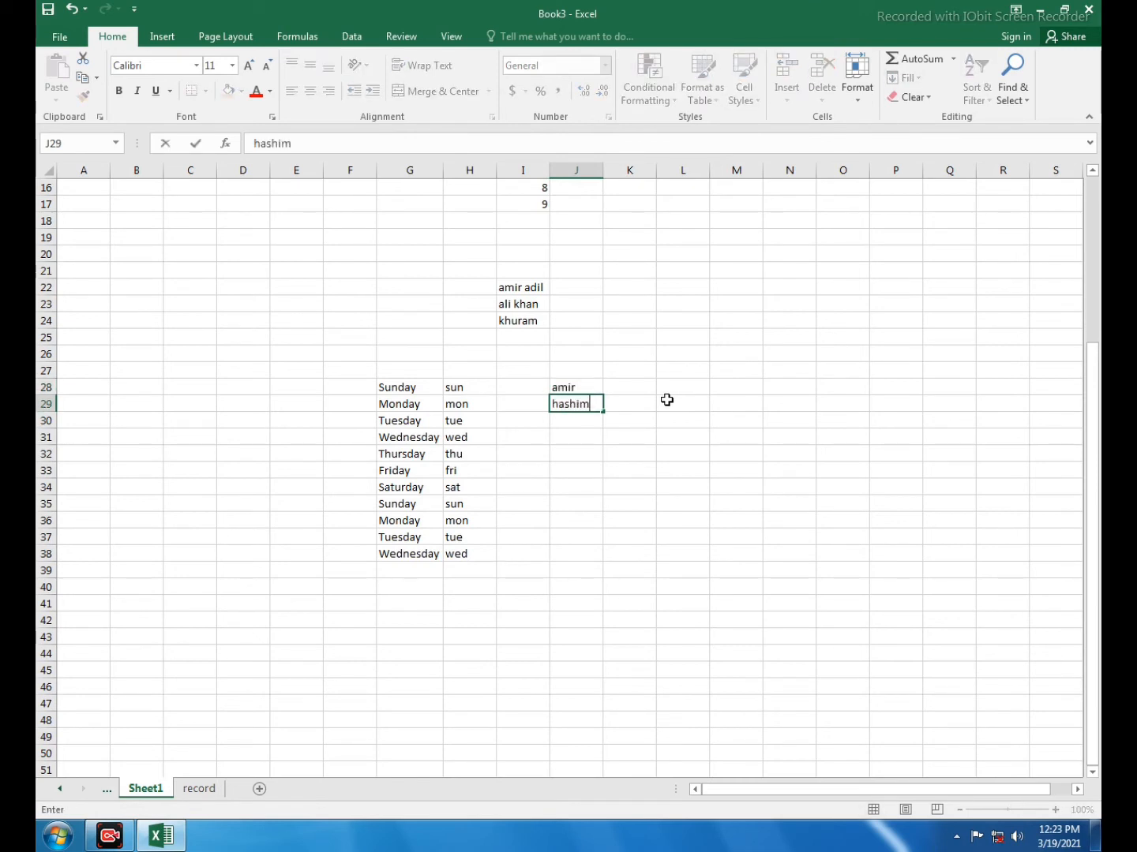
key(Return)
text(umer)
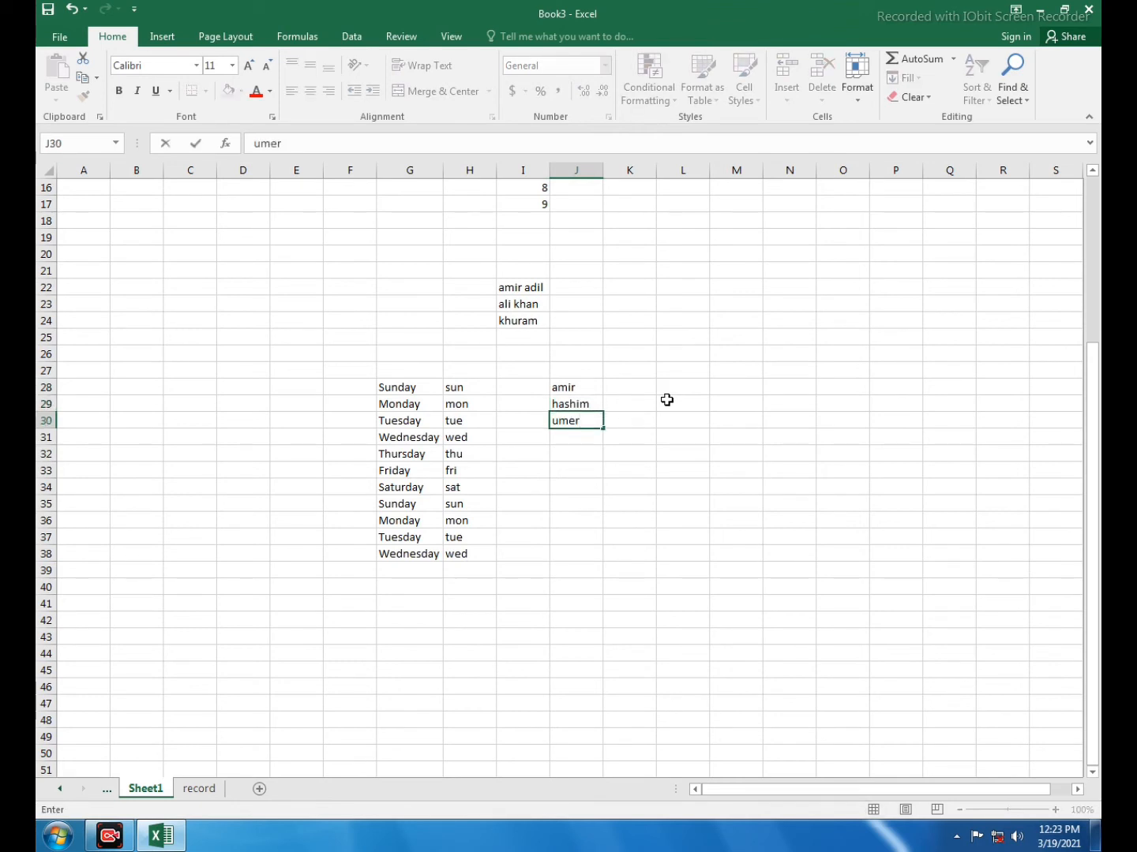
key(Return)
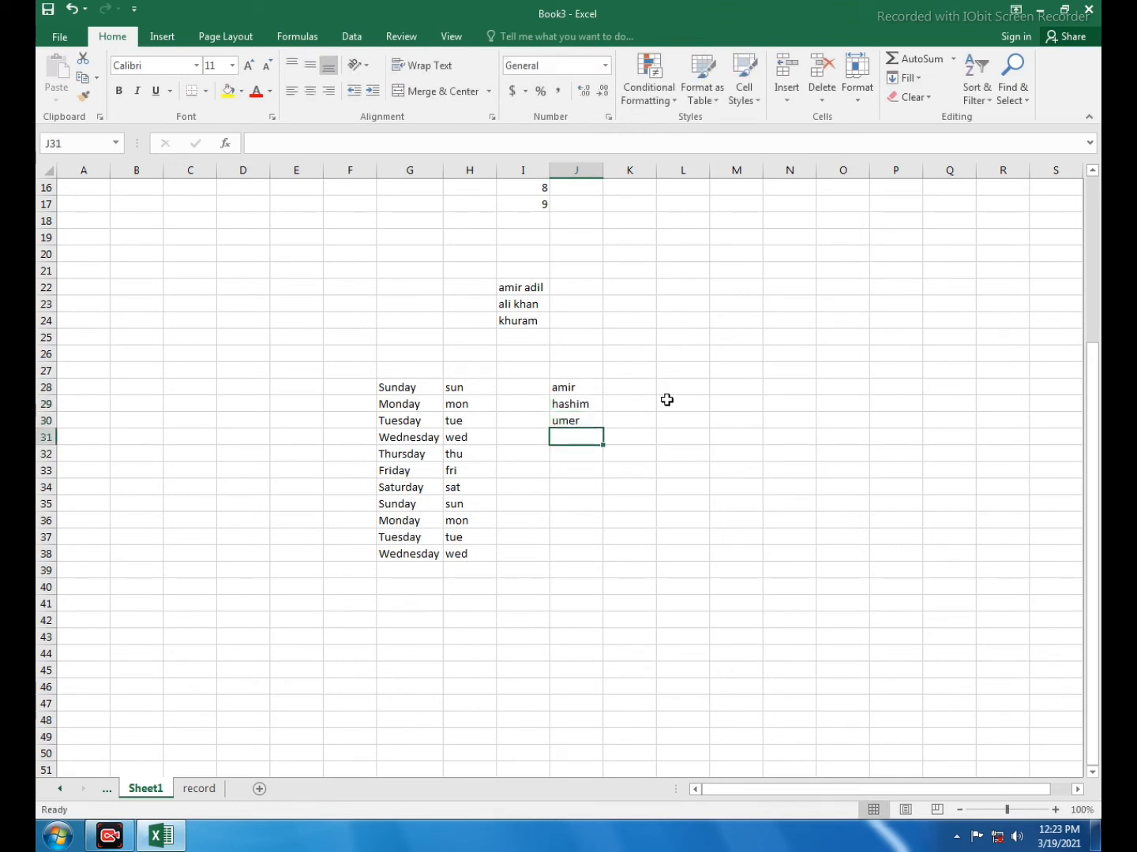
text(tahir)
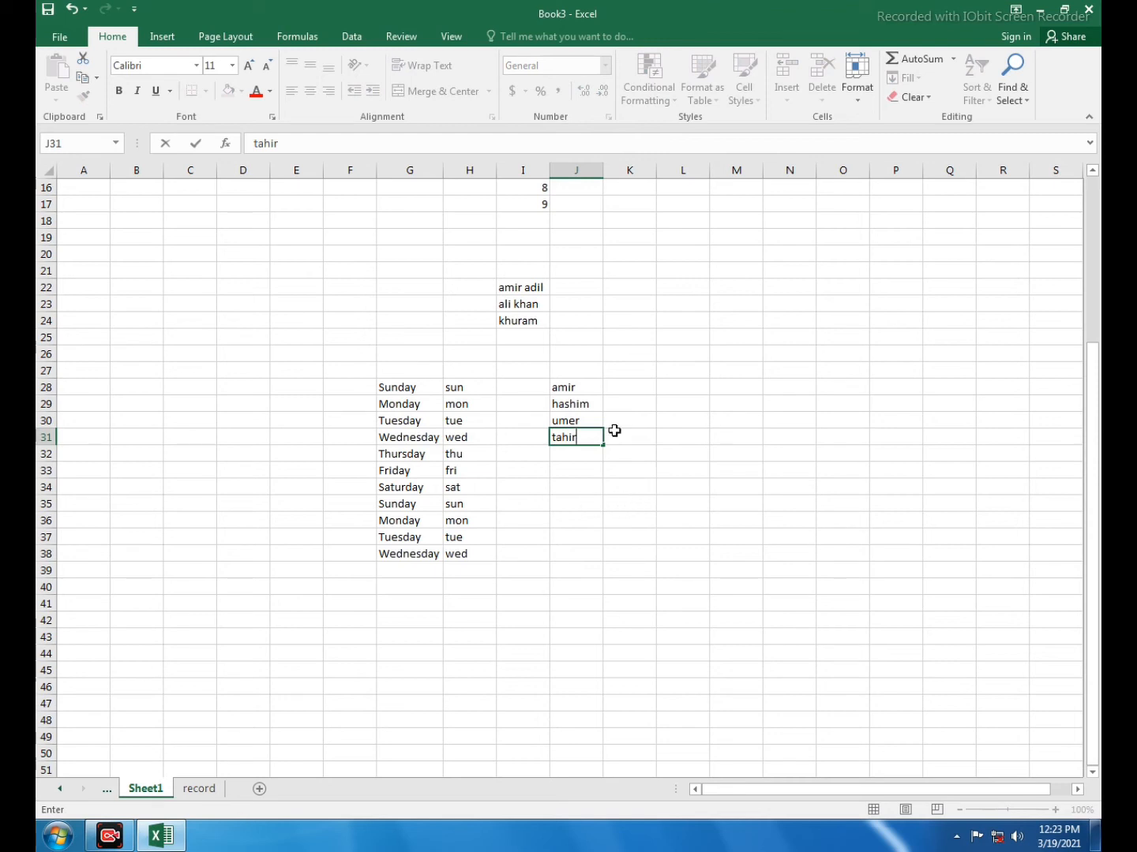
click(628, 503)
drag(571, 387, 606, 629)
click(672, 424)
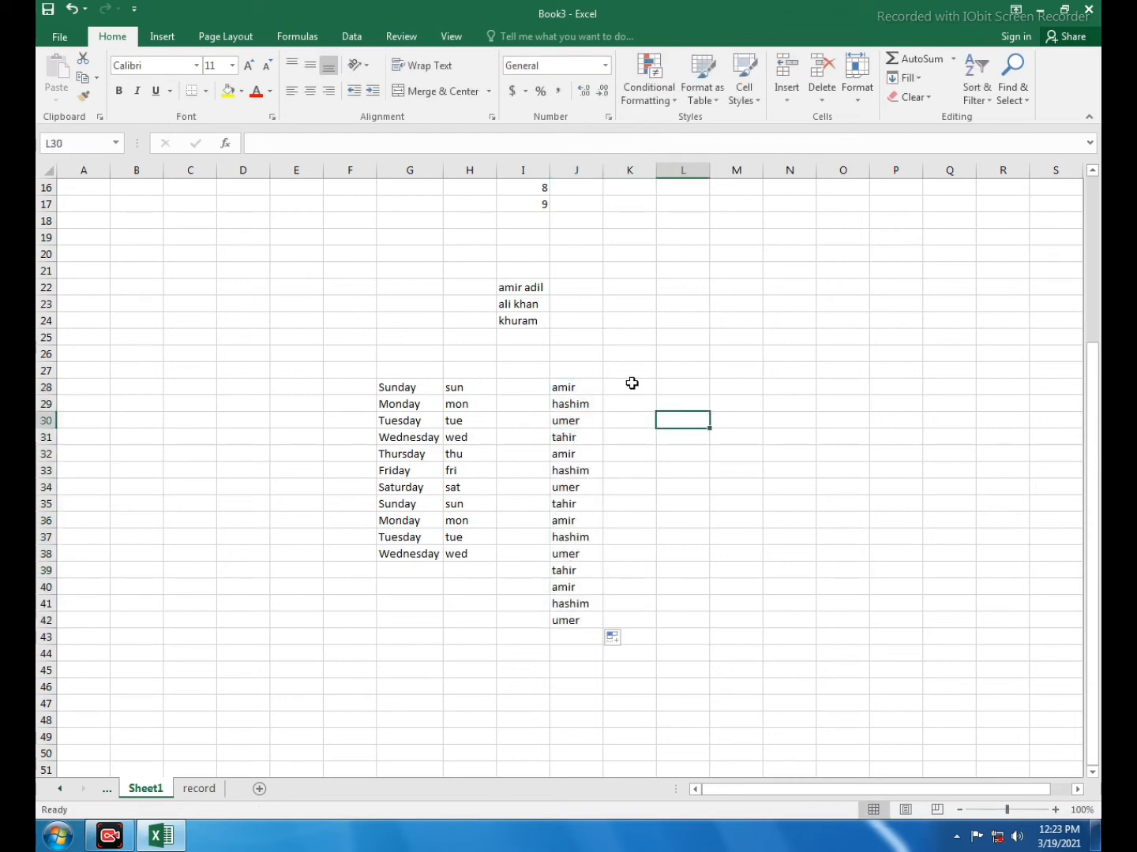
Enter "am" in cell K28 as the two-letter abbreviation of the first name in the list
click(632, 384)
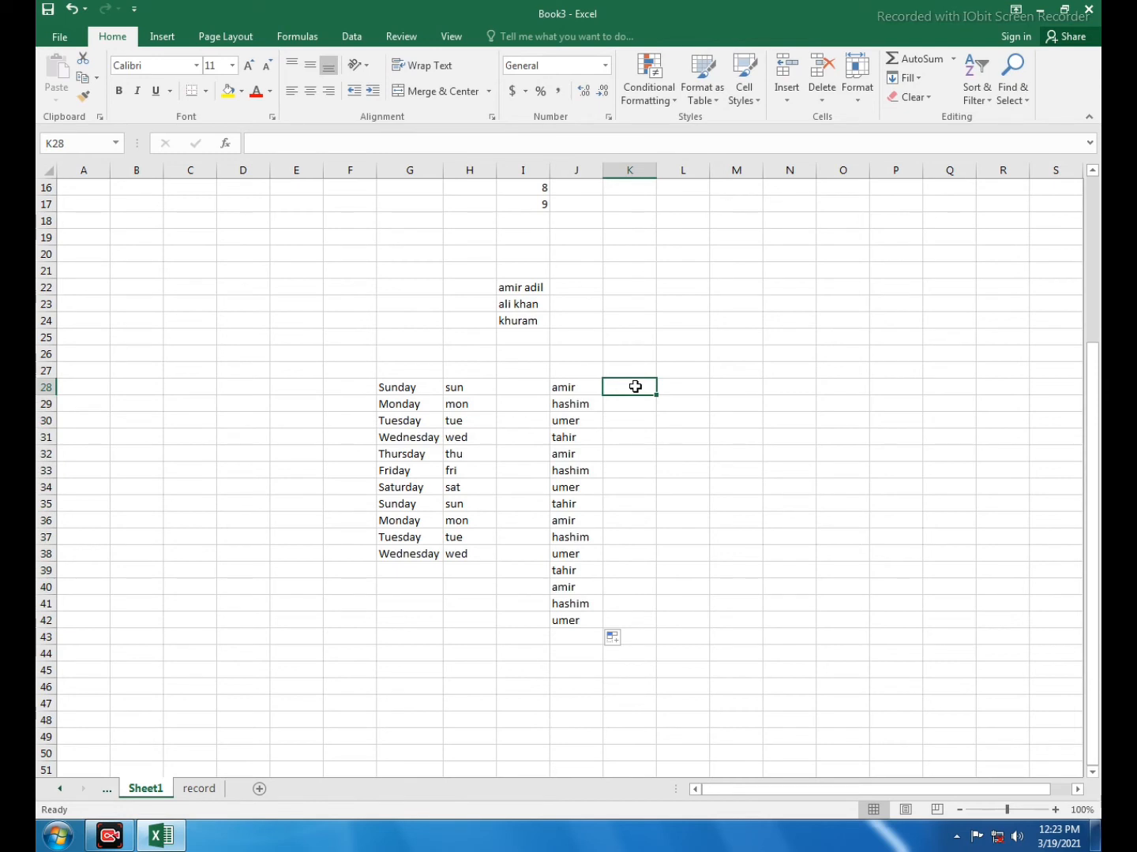
text(a)
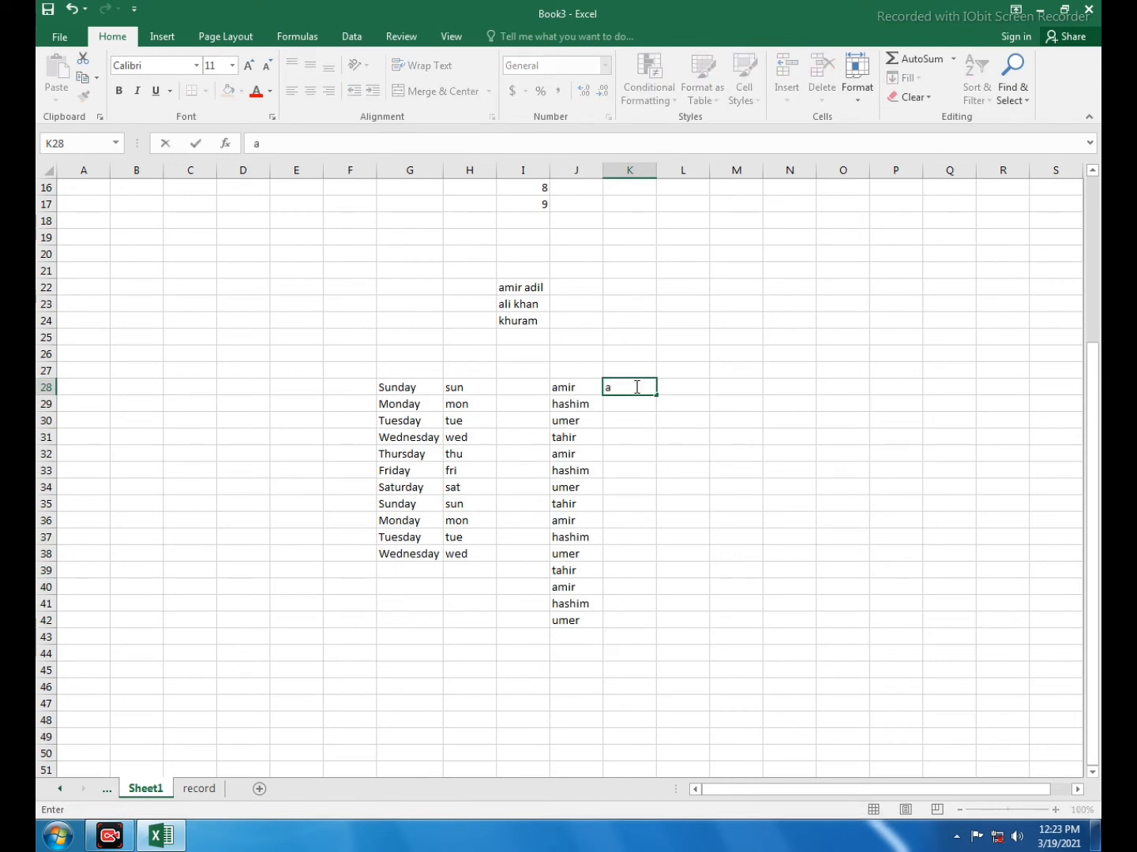
text(m)
click(687, 443)
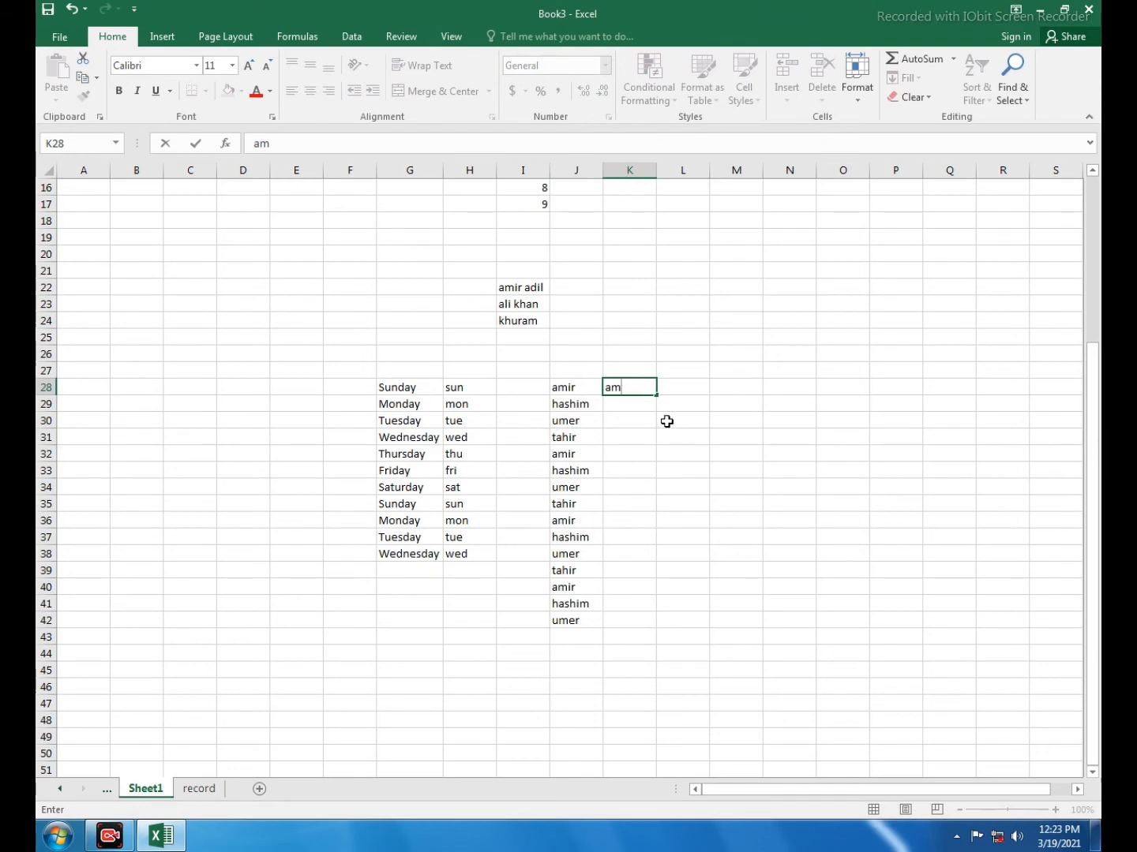
Apply Flash Fill to K28:K42 to abbreviate the remaining names in column J
click(623, 387)
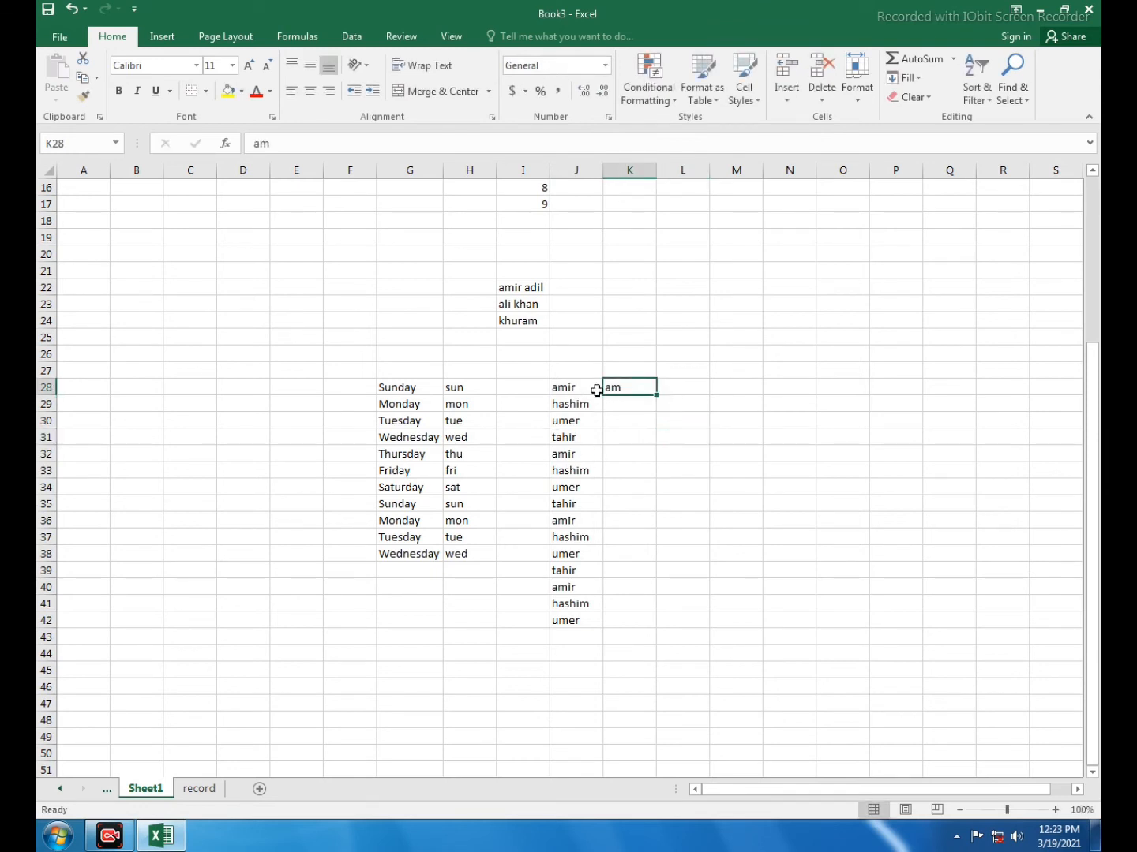
drag(607, 388, 610, 620)
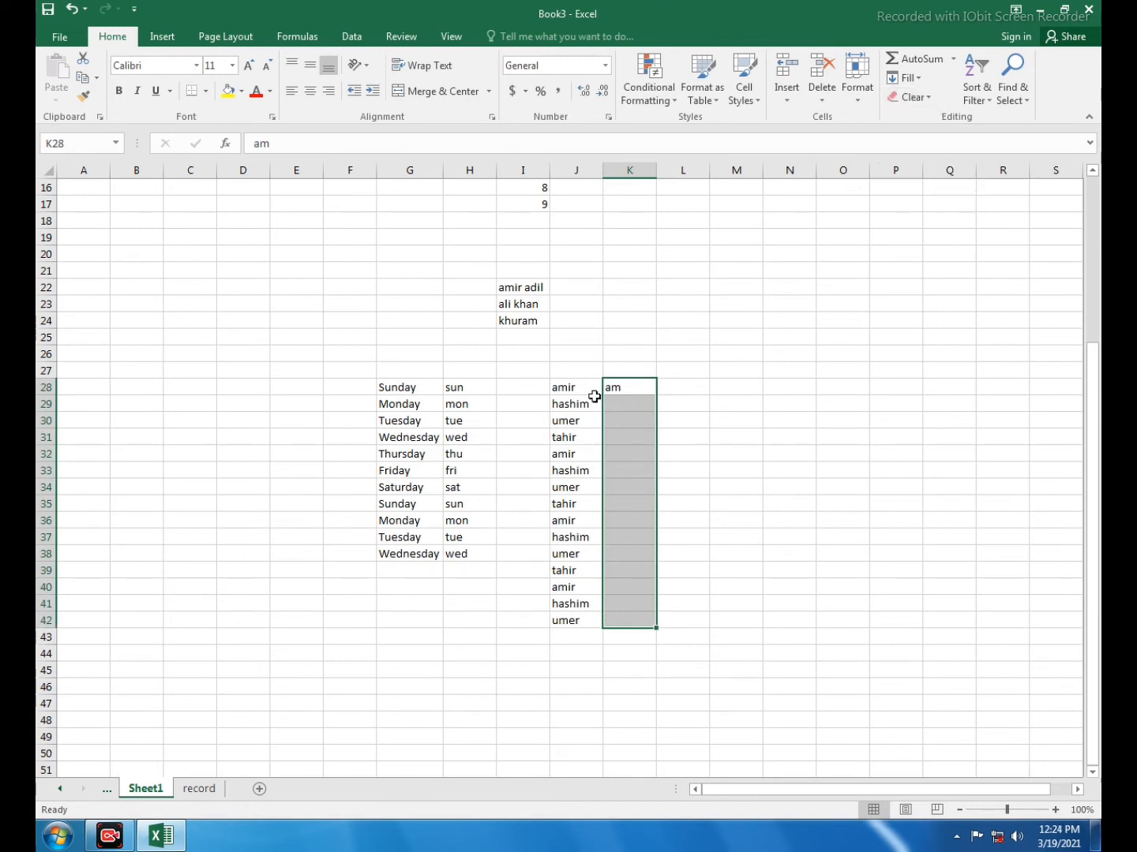
drag(631, 384, 616, 617)
click(904, 77)
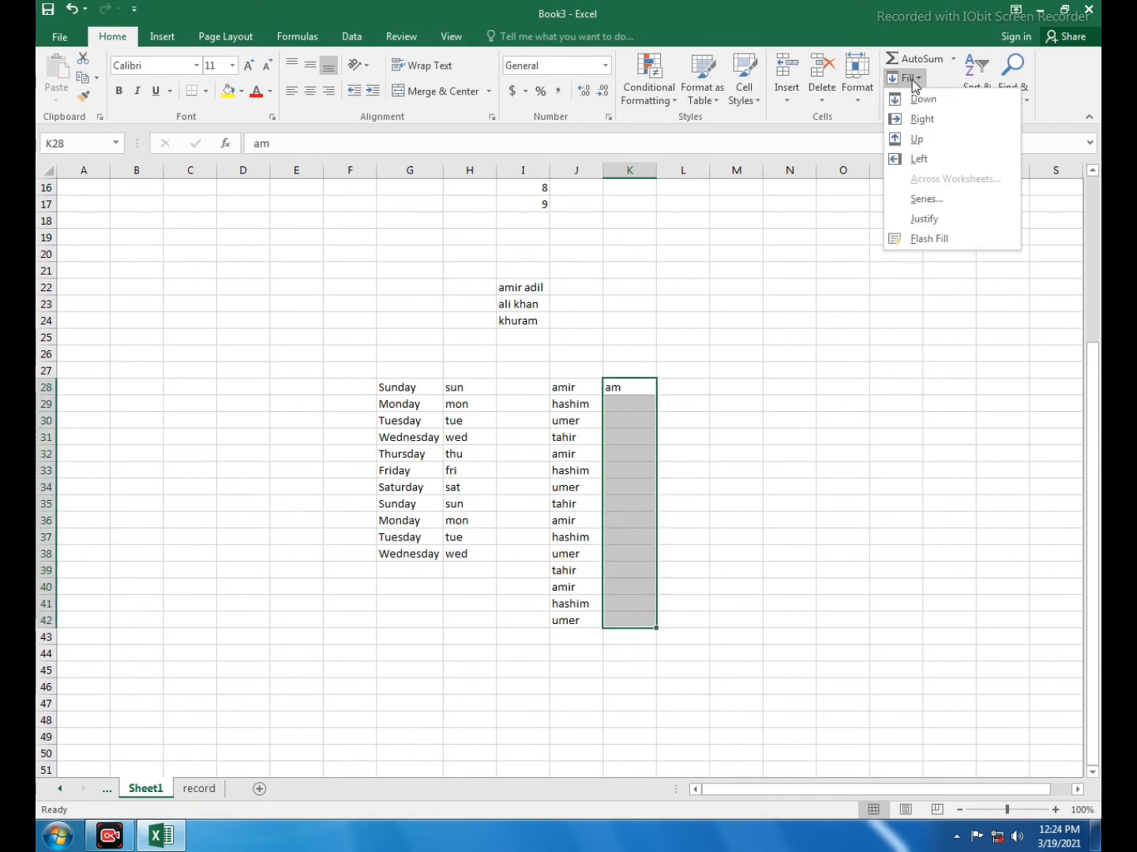
click(925, 238)
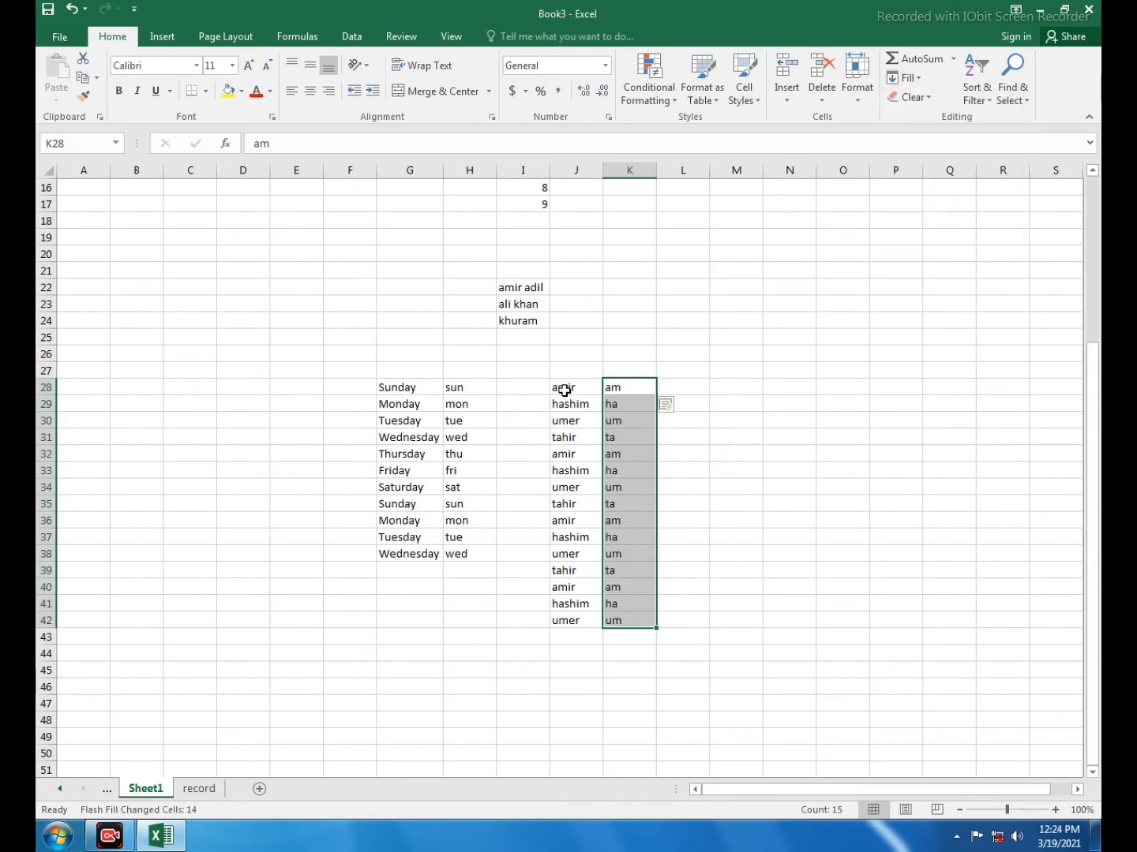
Compare the names in J28:J42 with their abbreviations in K28:K42 and look over the Fill commands again
drag(563, 387, 550, 559)
drag(550, 584, 561, 616)
drag(640, 388, 620, 623)
click(799, 535)
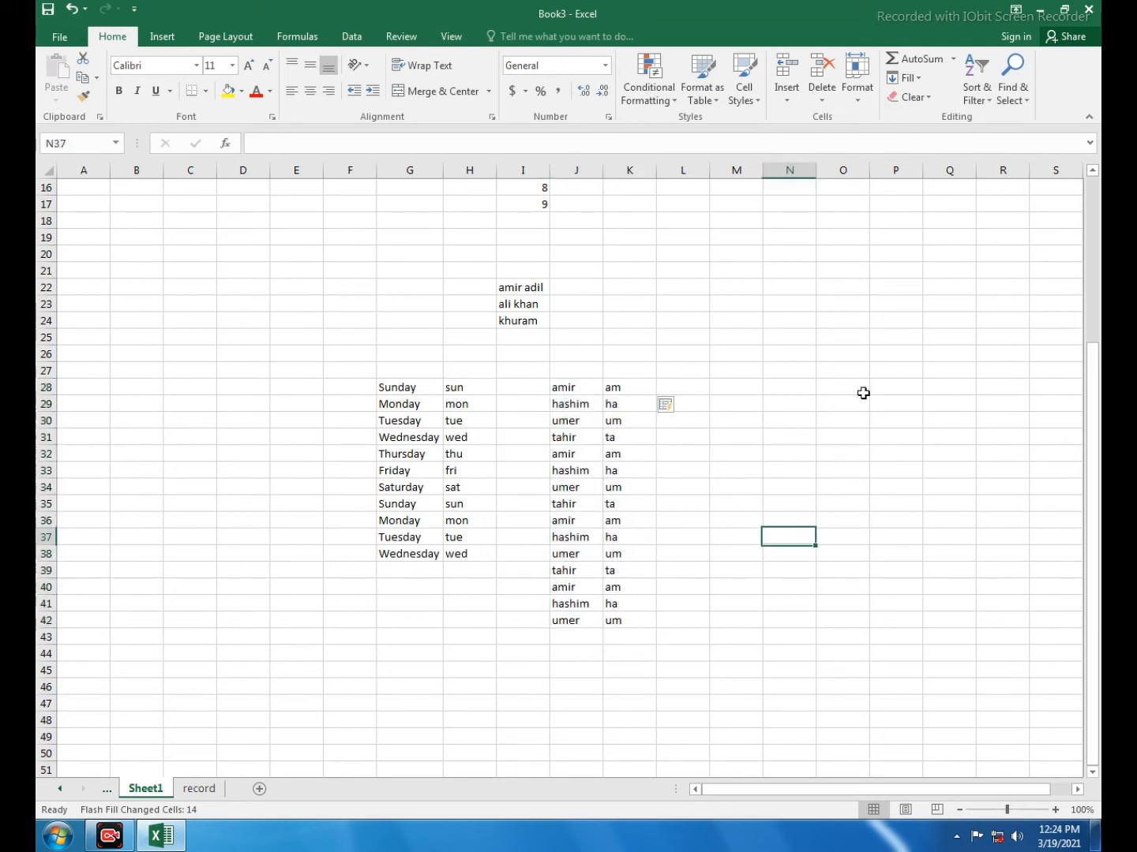
click(917, 81)
click(635, 433)
drag(561, 395, 610, 619)
click(603, 471)
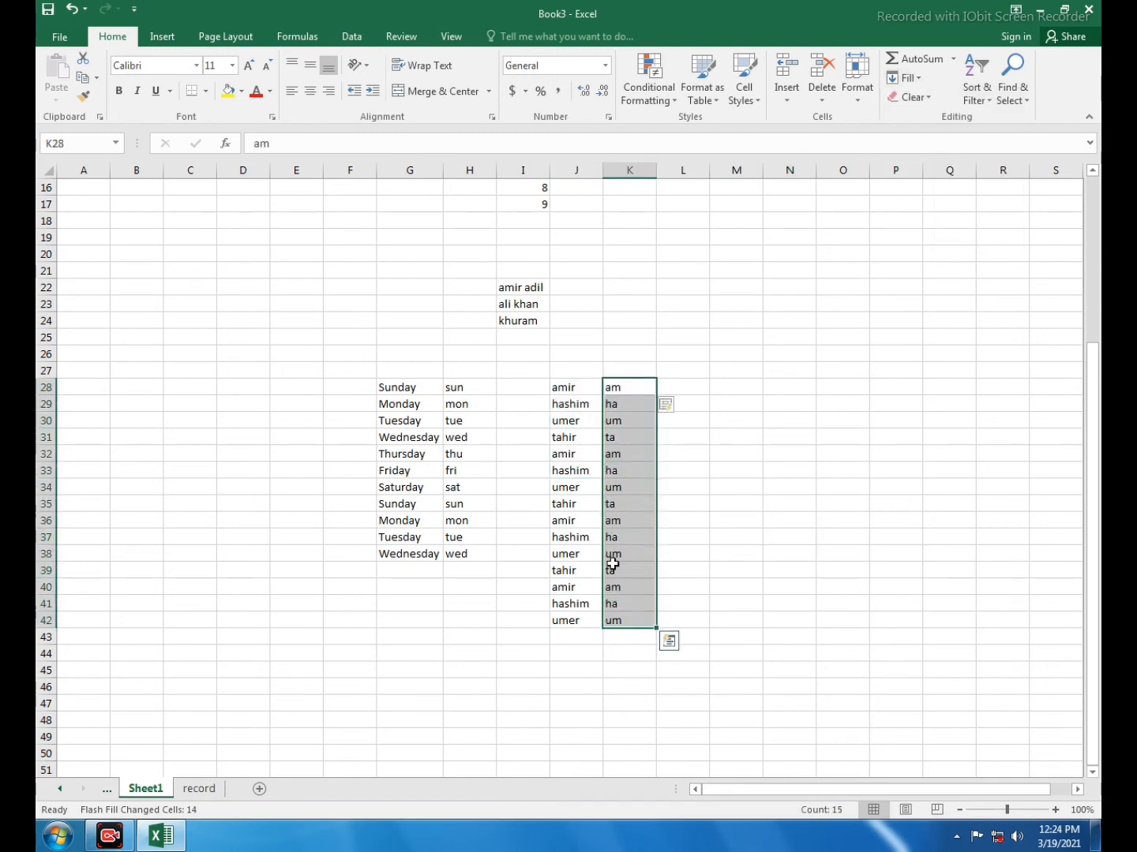
click(566, 391)
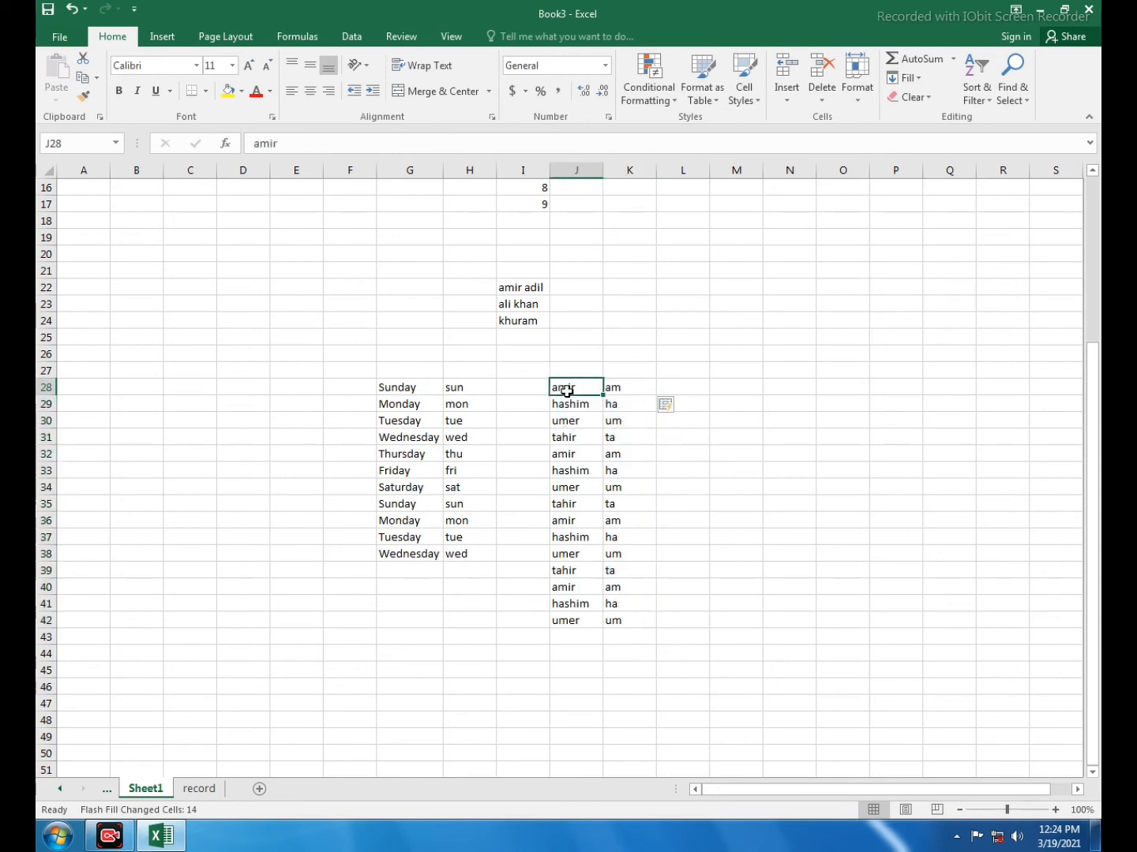
click(739, 372)
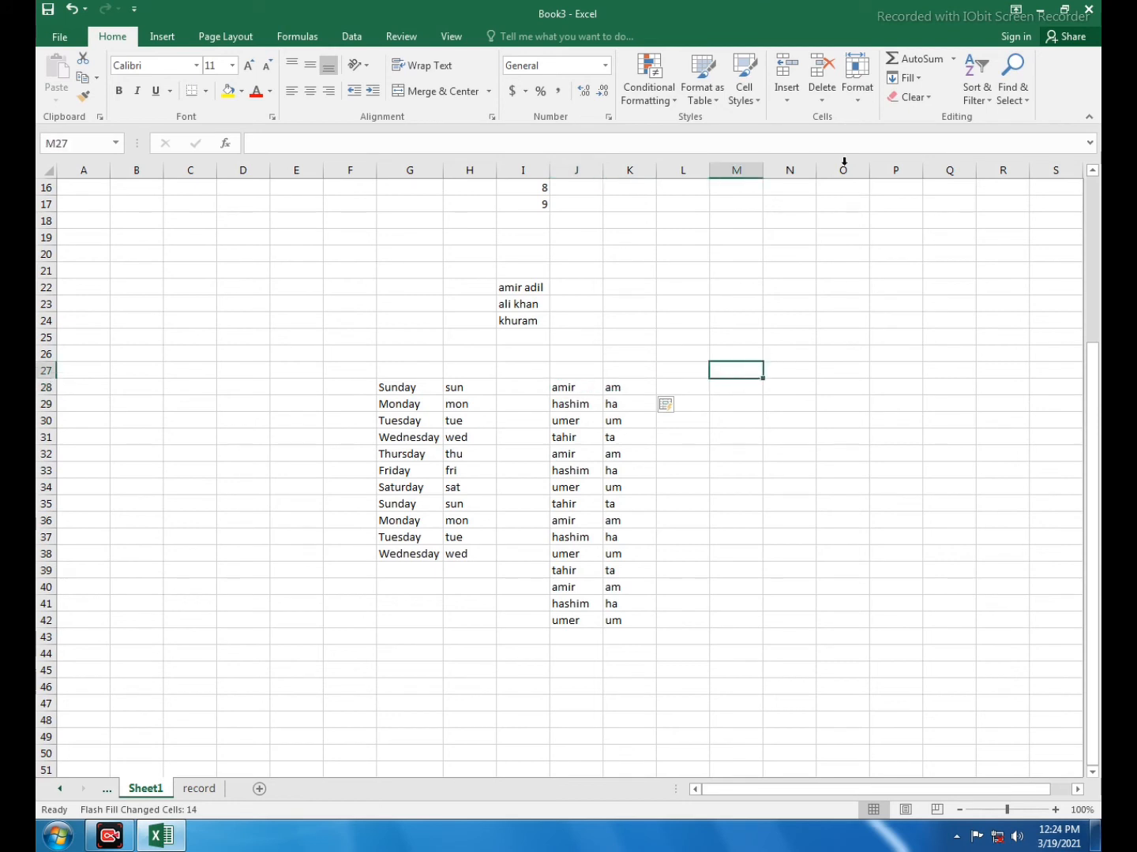
click(917, 80)
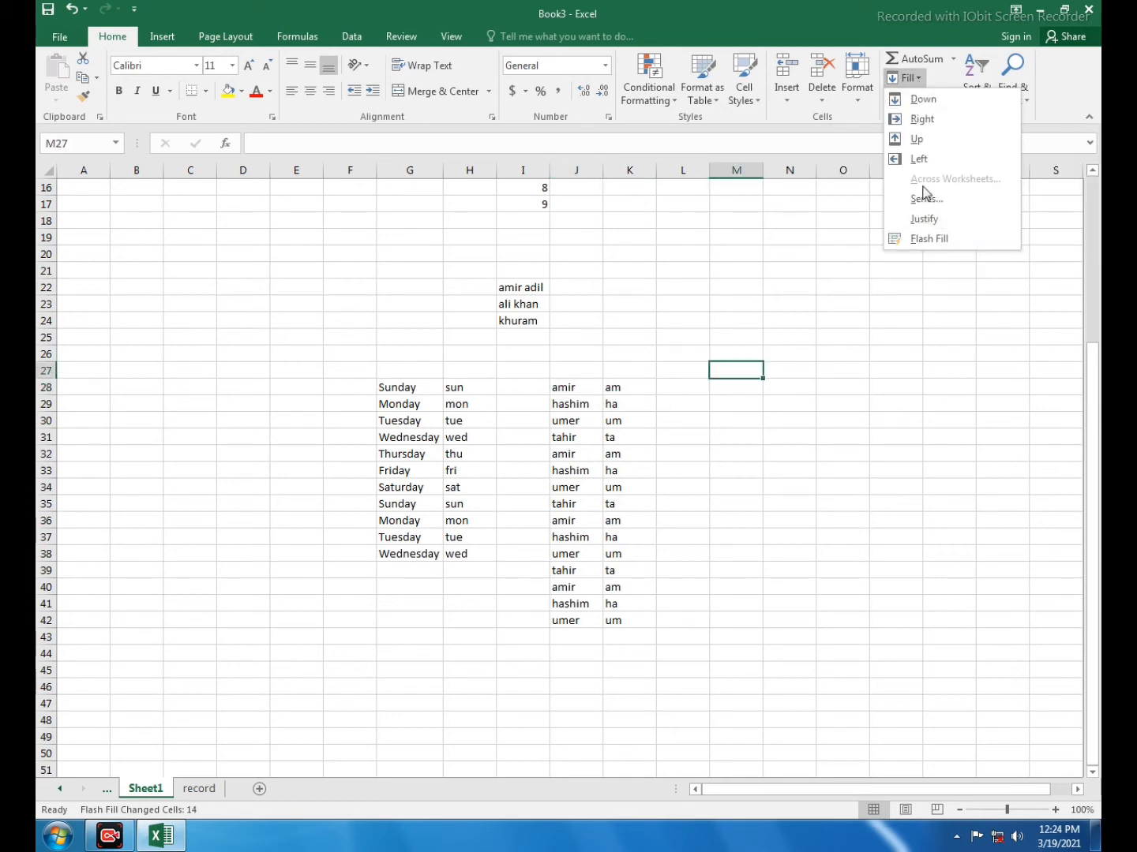
click(892, 376)
click(702, 452)
Delete the contents of all cells on Sheet1
scroll(702, 438, up, 5)
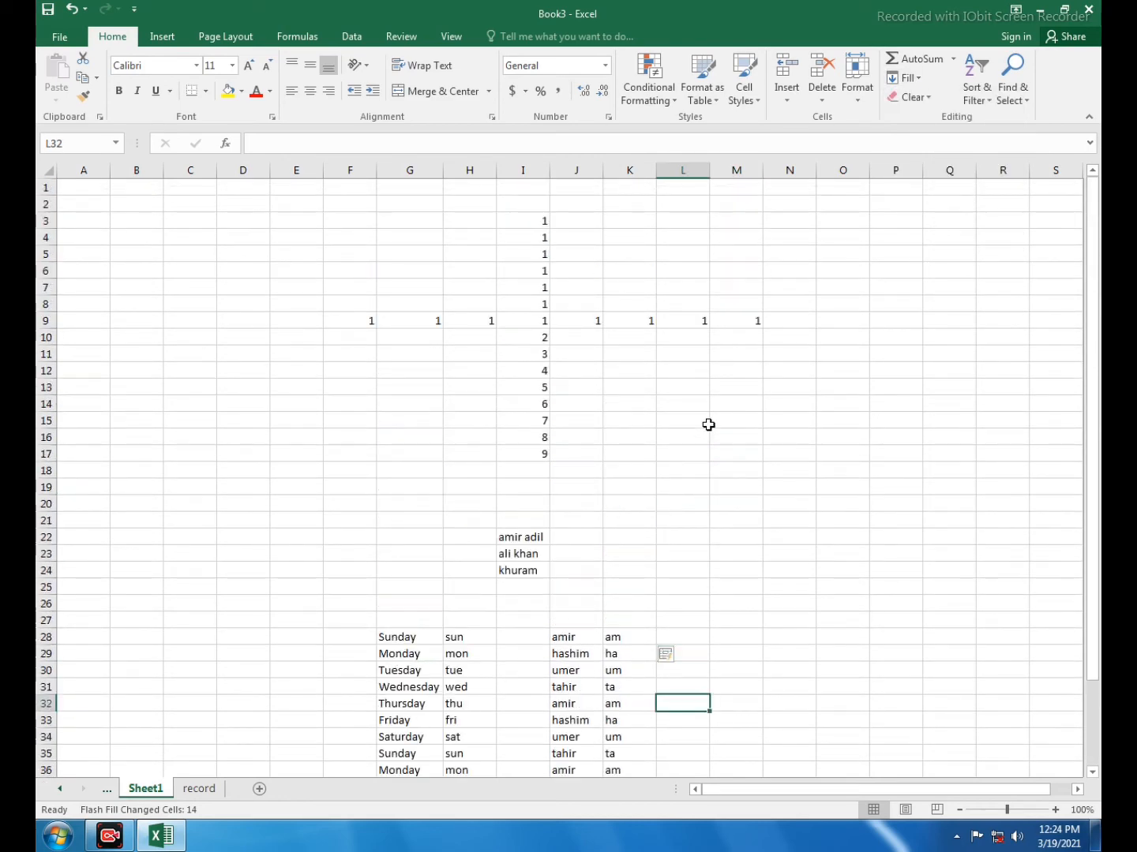
key(ctrl+a)
key(Delete)
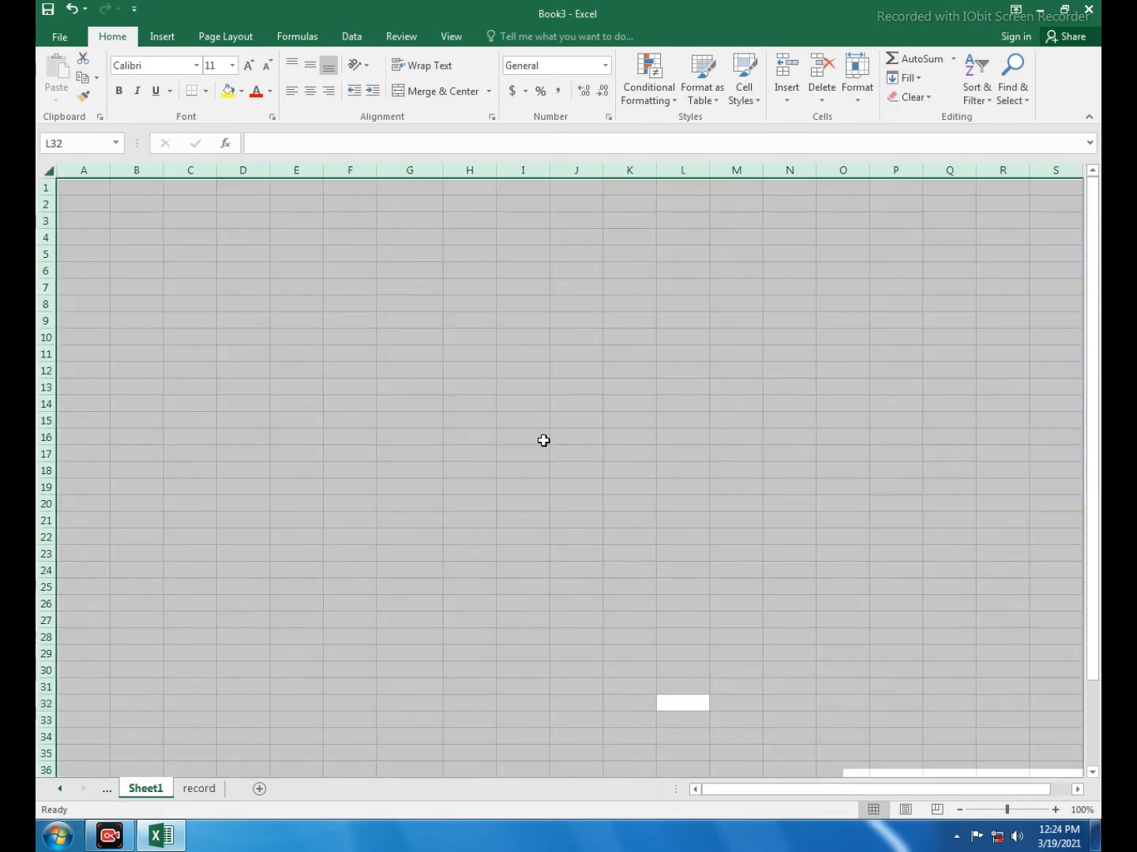
click(544, 439)
Enter "Sunday" in cell C6 and autofill the weekdays over the range C6:K14
click(246, 275)
click(197, 276)
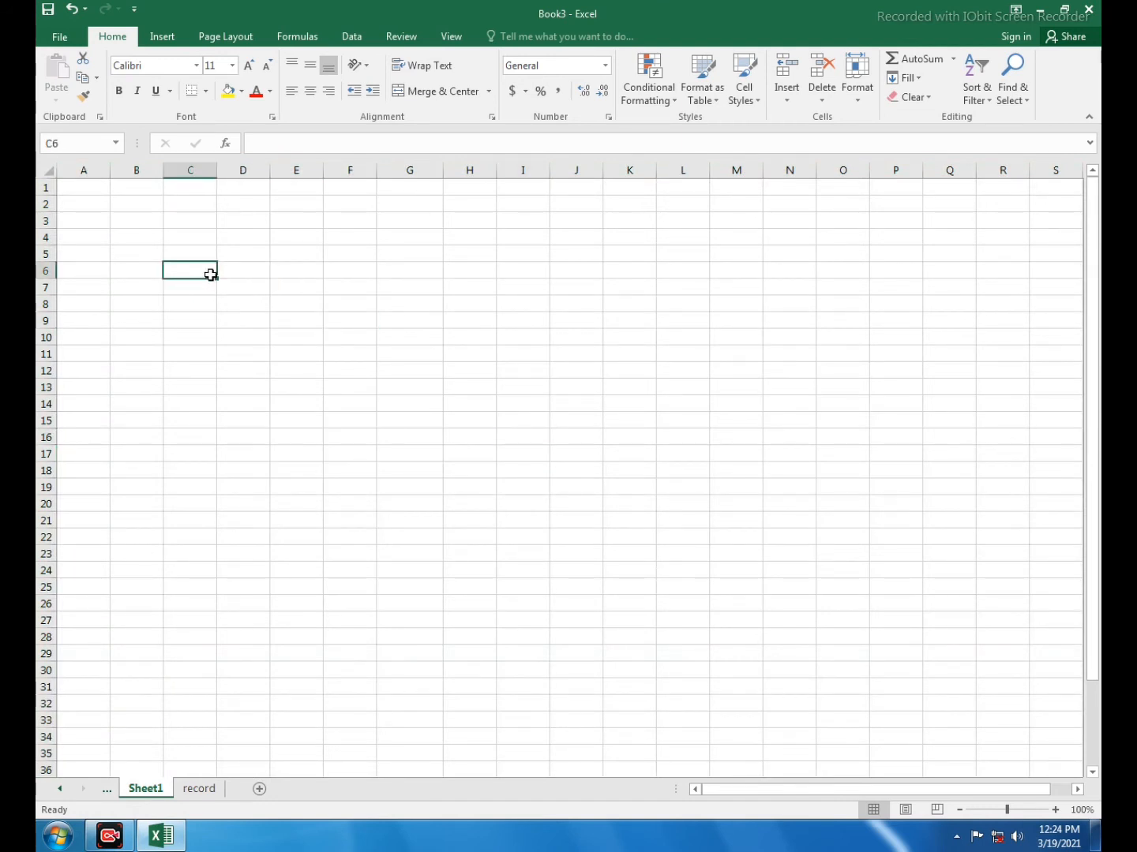
text(sunday)
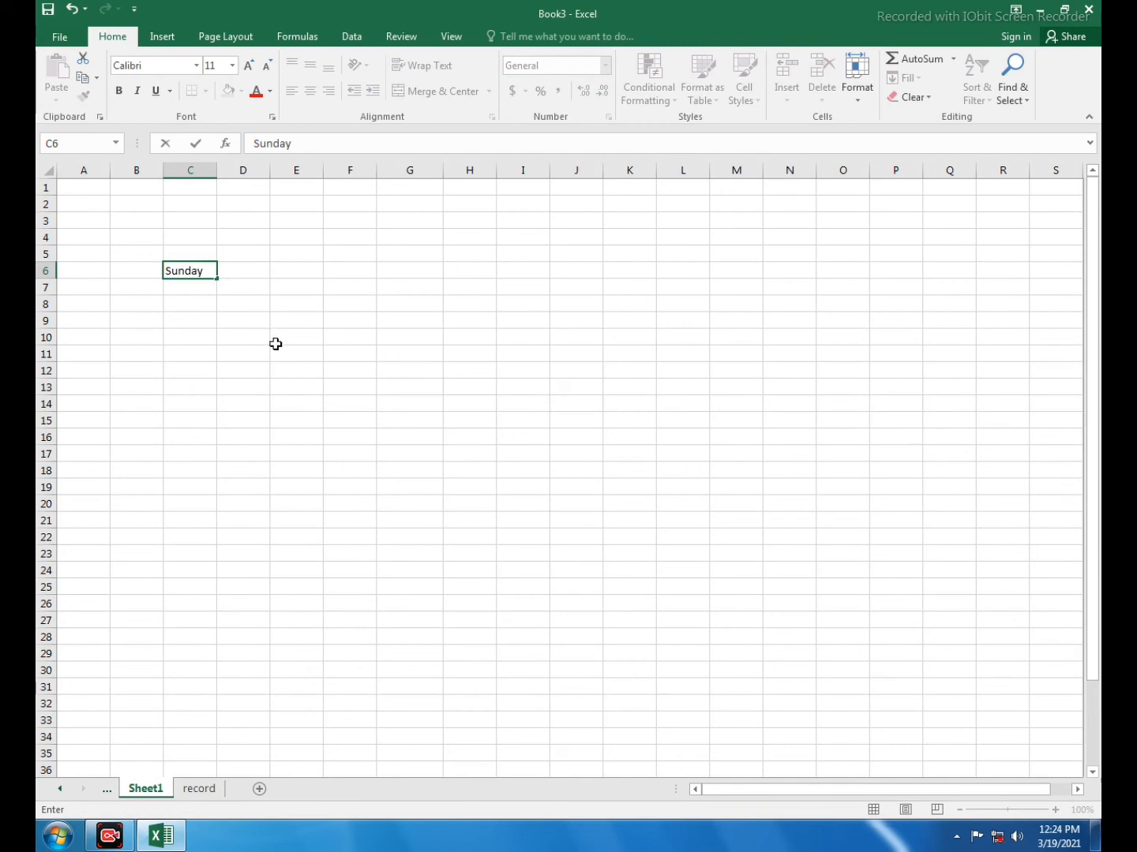
click(275, 344)
click(198, 268)
drag(217, 278, 648, 404)
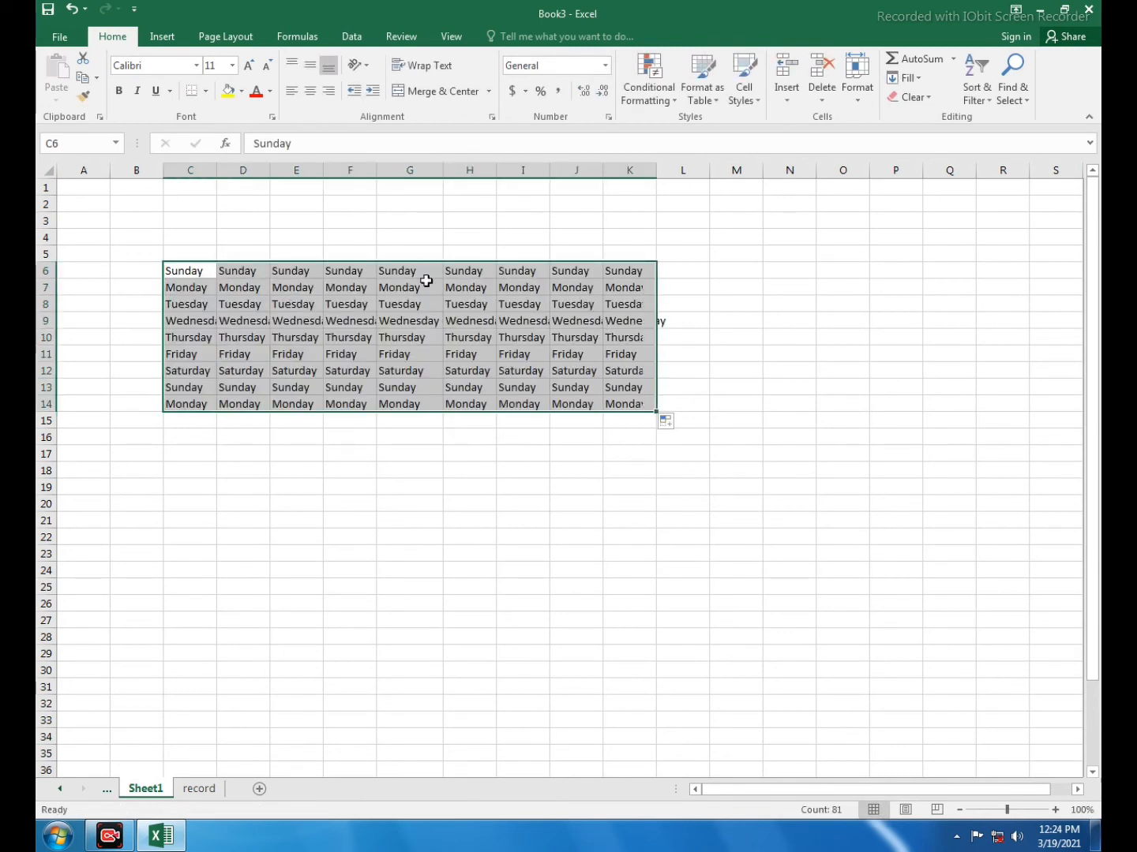
Apply a yellow fill and all borders to the weekday table C6:K14
click(227, 90)
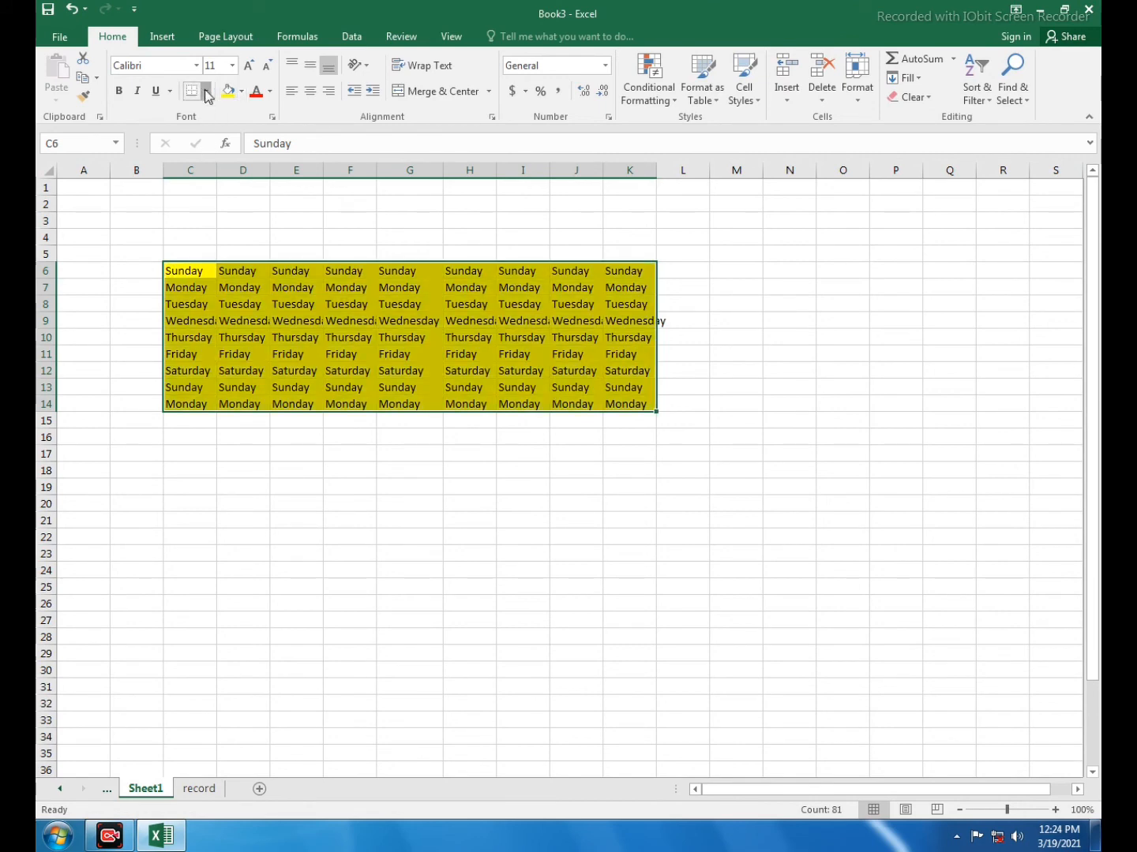
click(205, 91)
click(227, 232)
click(454, 340)
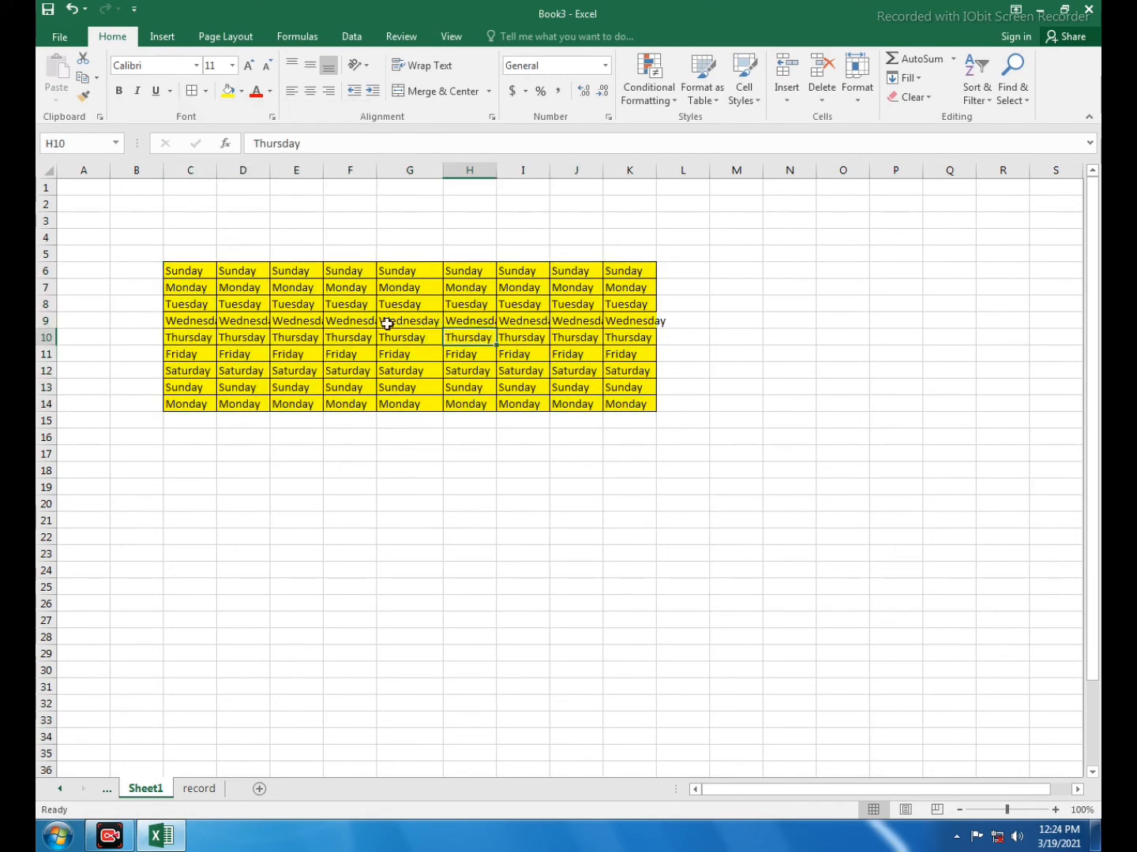
Insert comments on the Tuesday cells F8 and J8, with the text "ddfsdf" in J8's comment
right_click(340, 307)
click(403, 567)
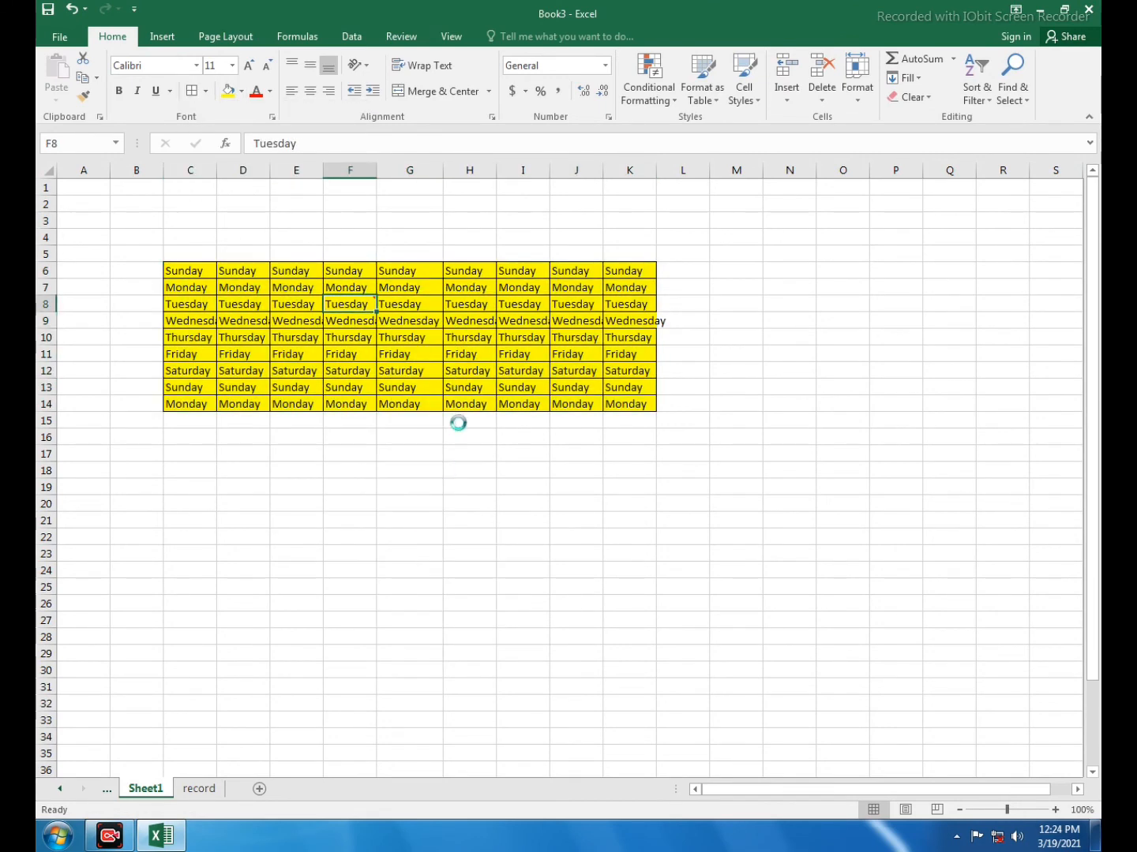
right_click(600, 307)
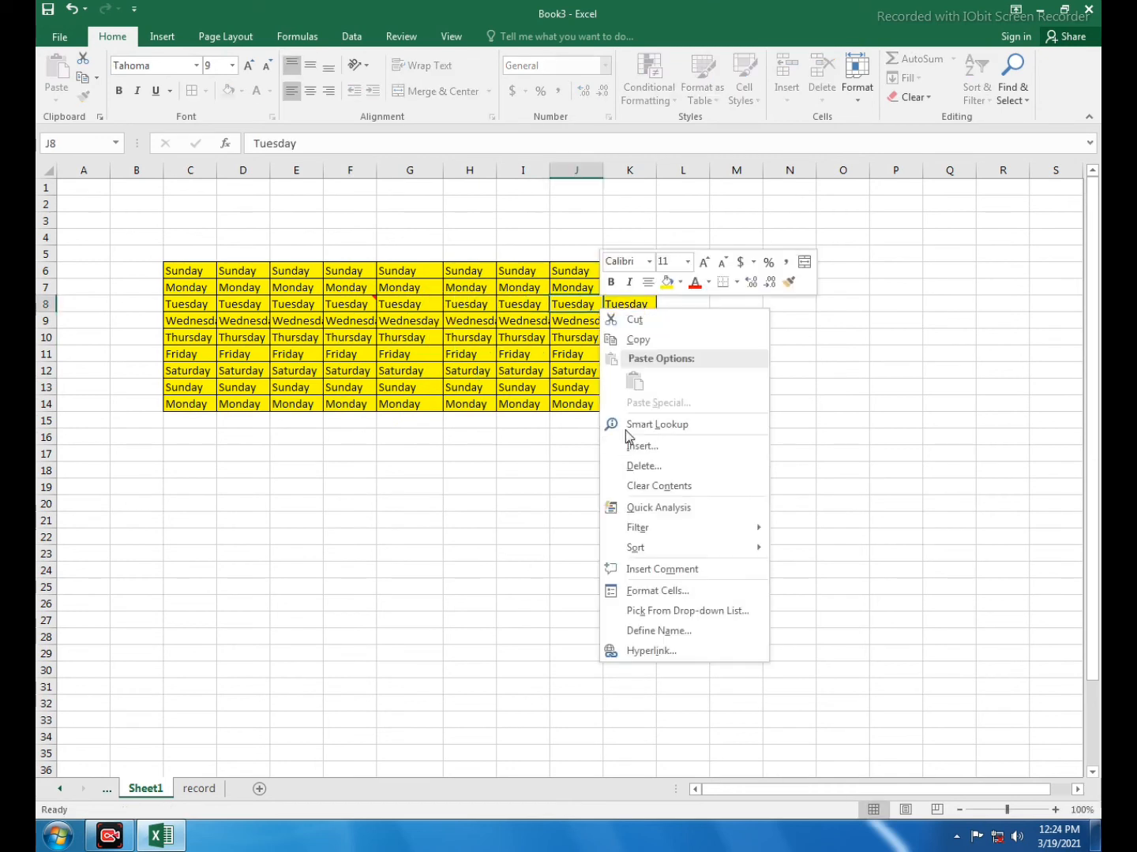
click(644, 569)
text(ddfsdf)
click(565, 499)
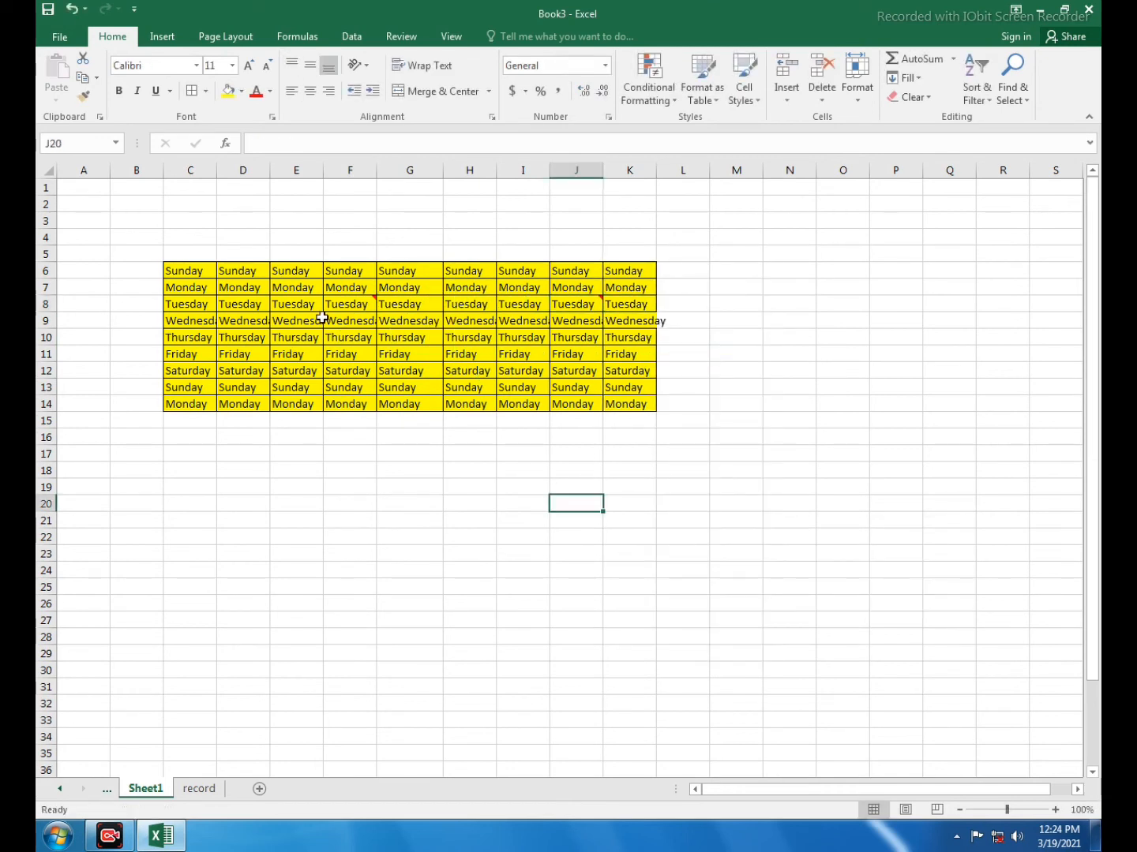
click(344, 502)
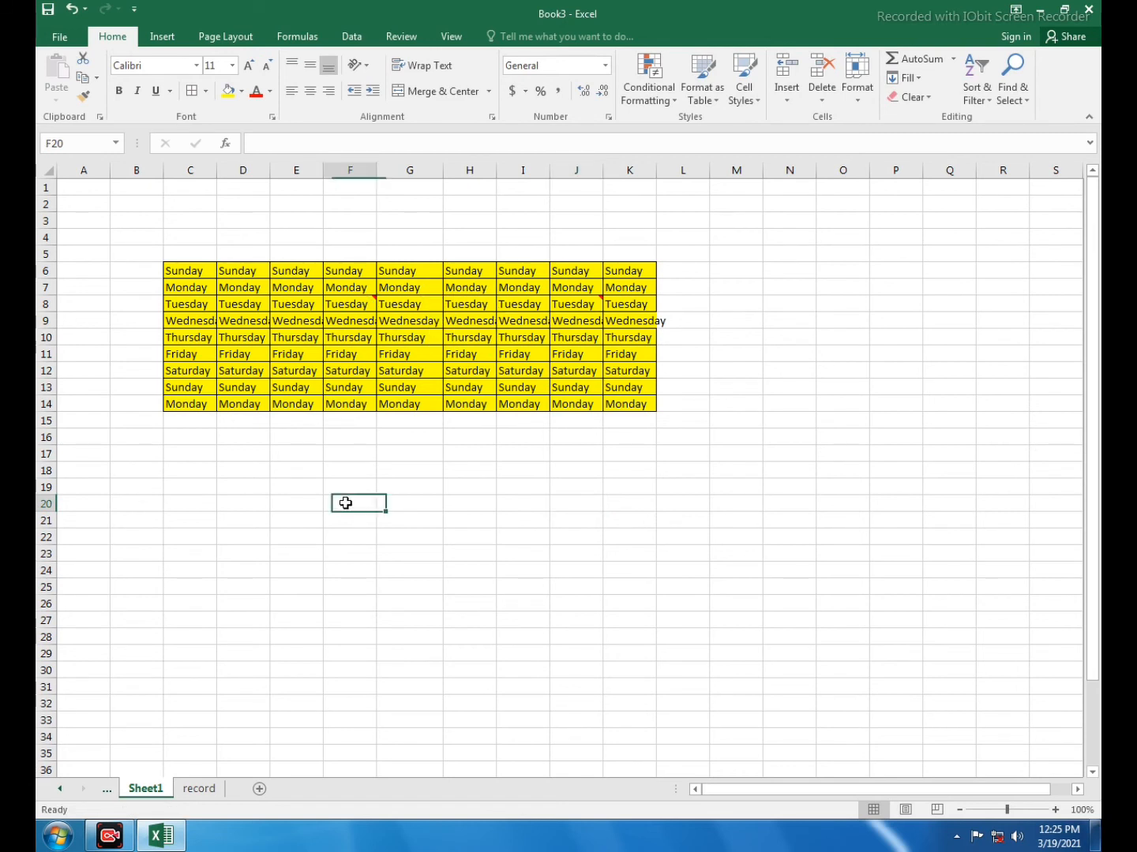
View the record sheet and examine the Across Worksheets fill command for C6:K14 with only Sheet1 selected
click(198, 789)
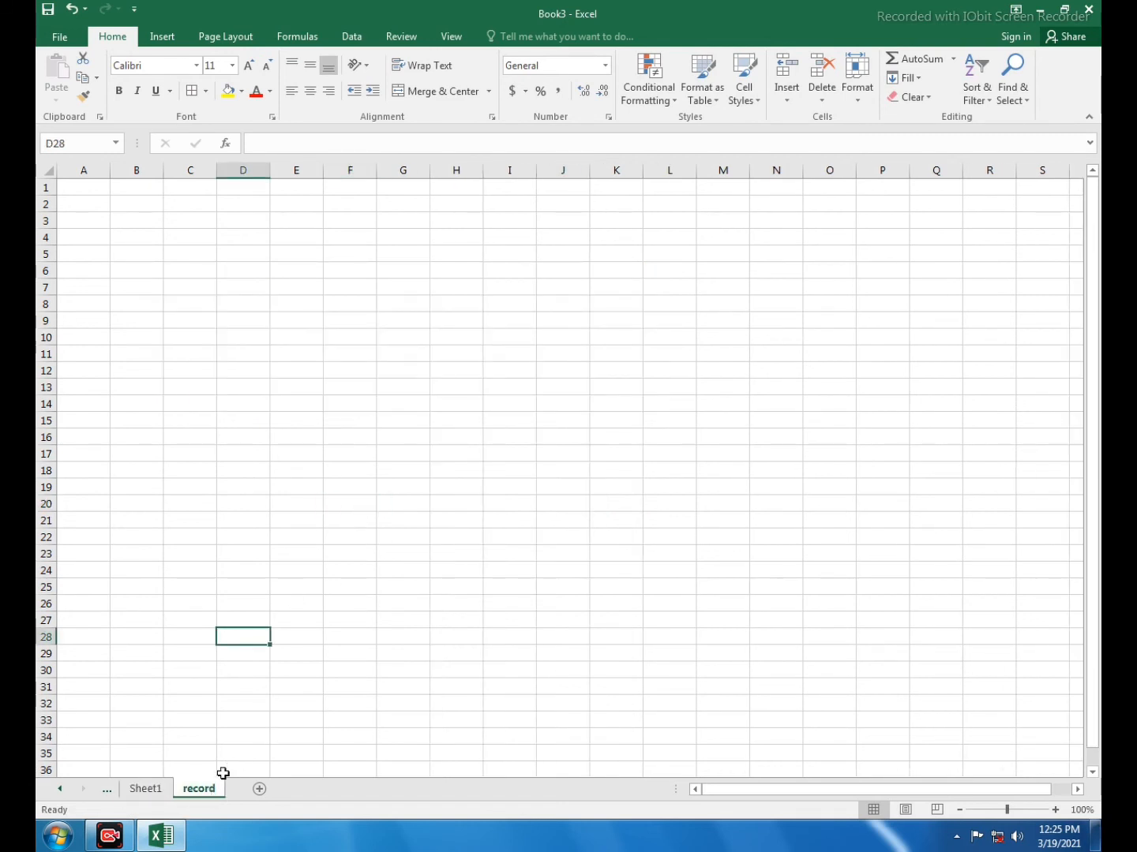
click(159, 796)
drag(178, 269, 647, 403)
click(904, 77)
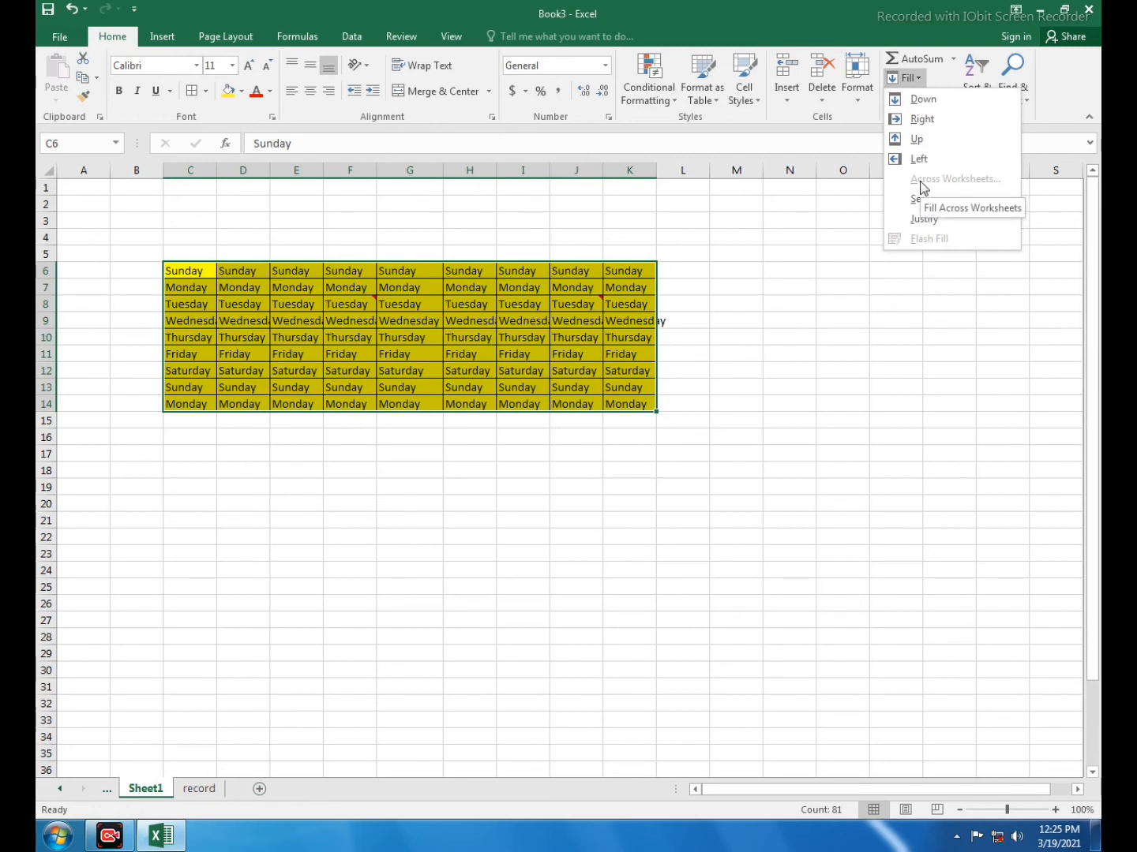
click(754, 11)
Group Sheet1 with the record sheet and fill C6:K14 across both worksheets with the All option
drag(202, 269, 648, 406)
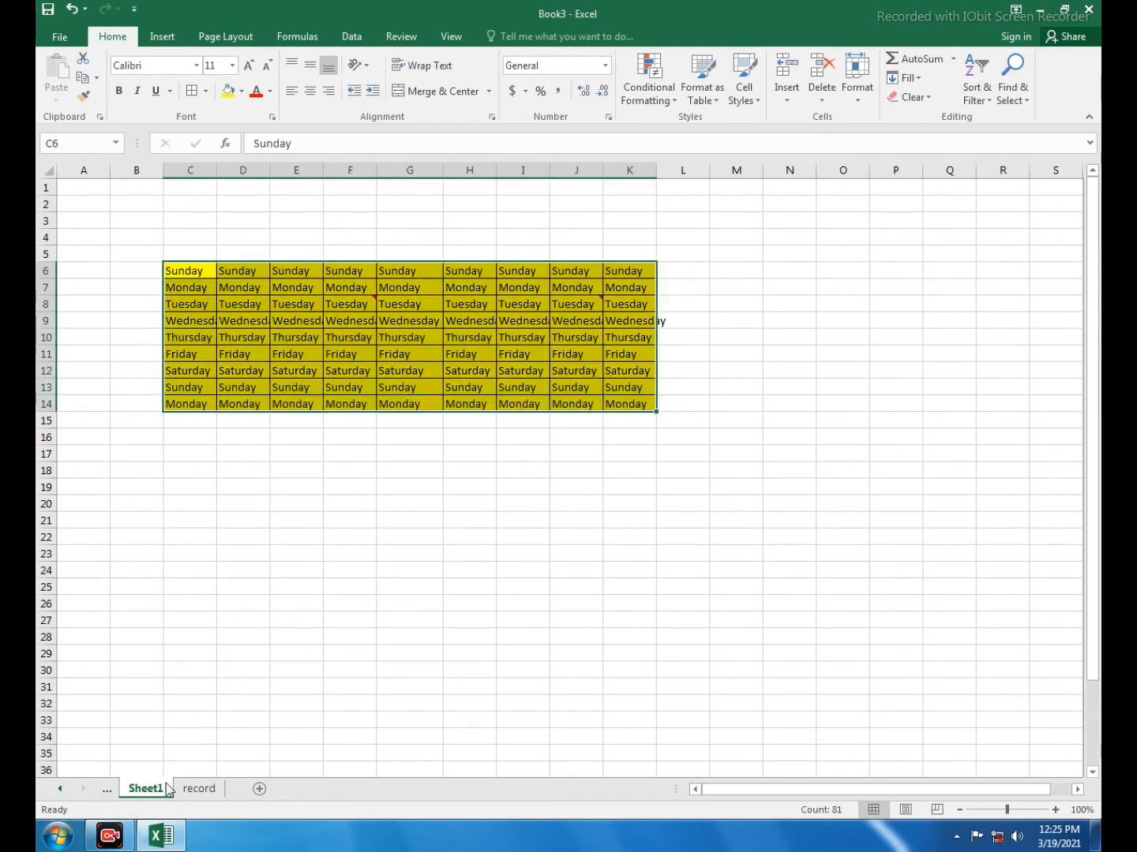
ctrl+click(207, 796)
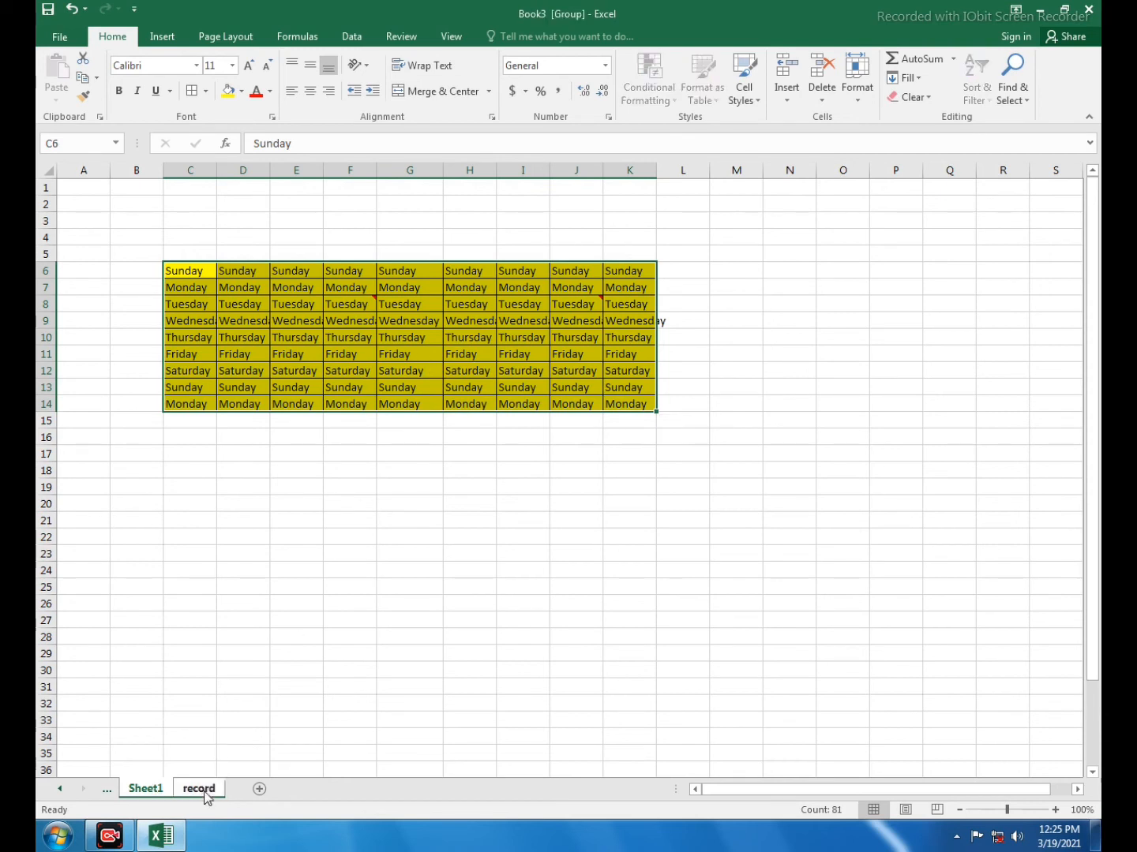
click(911, 82)
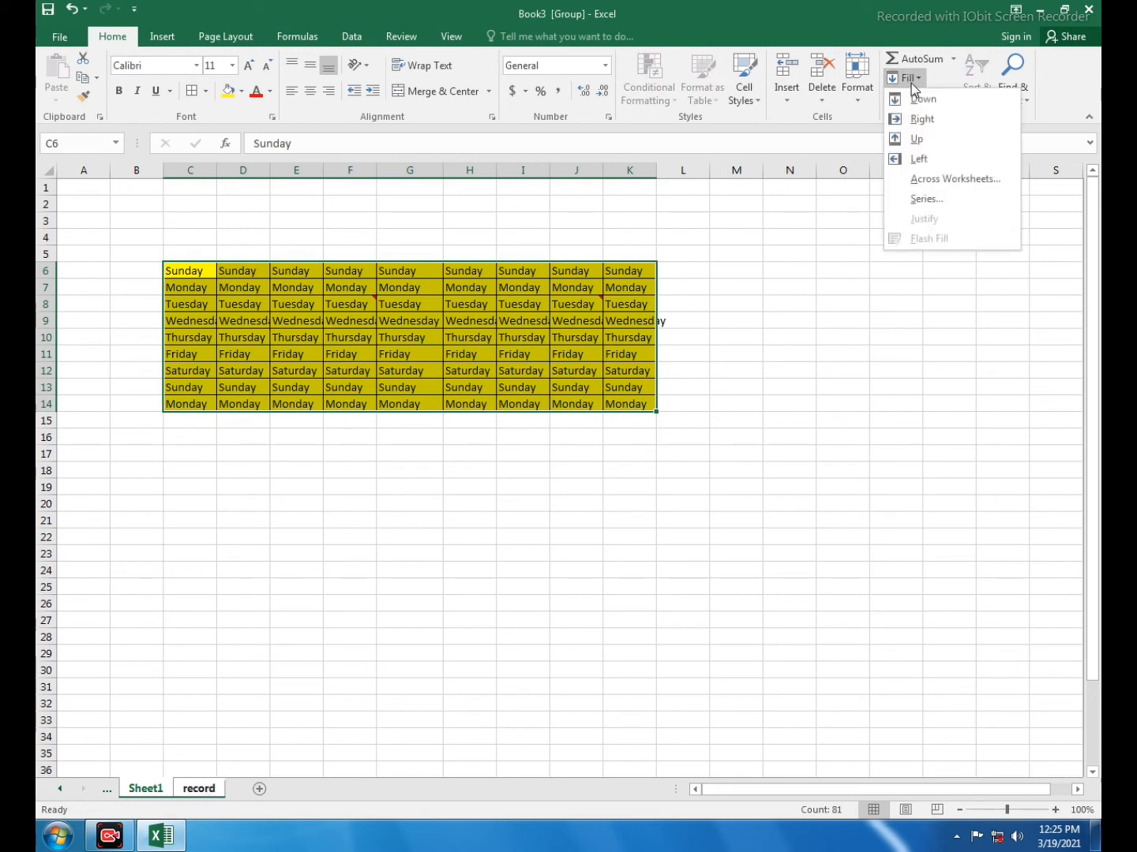
click(917, 180)
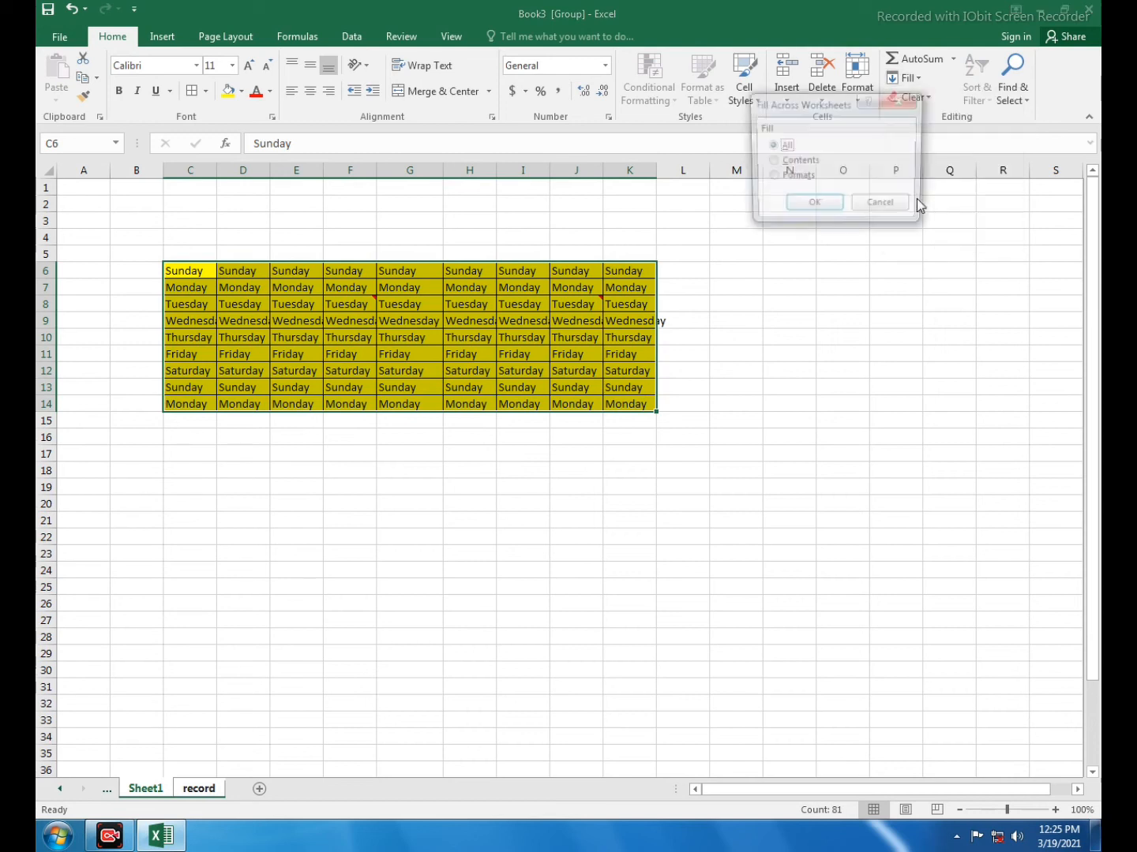
drag(811, 111, 759, 152)
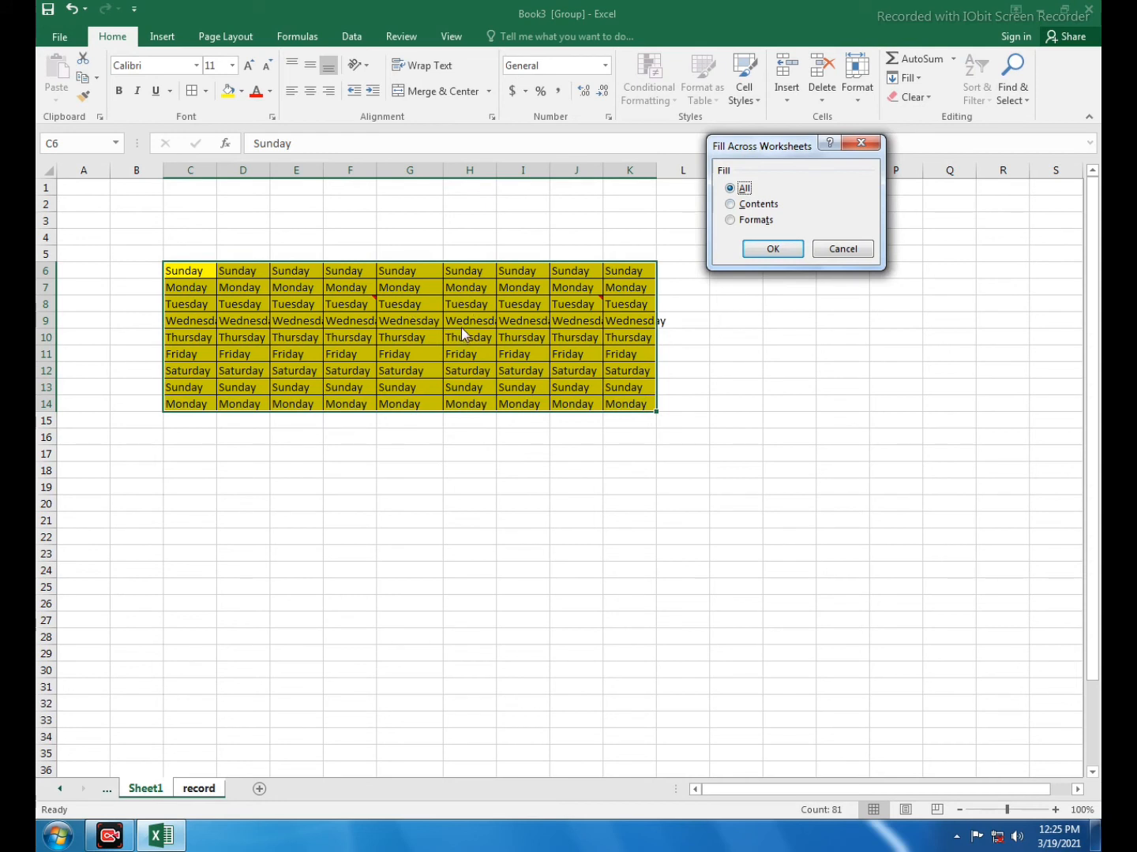
click(742, 207)
click(729, 221)
click(730, 194)
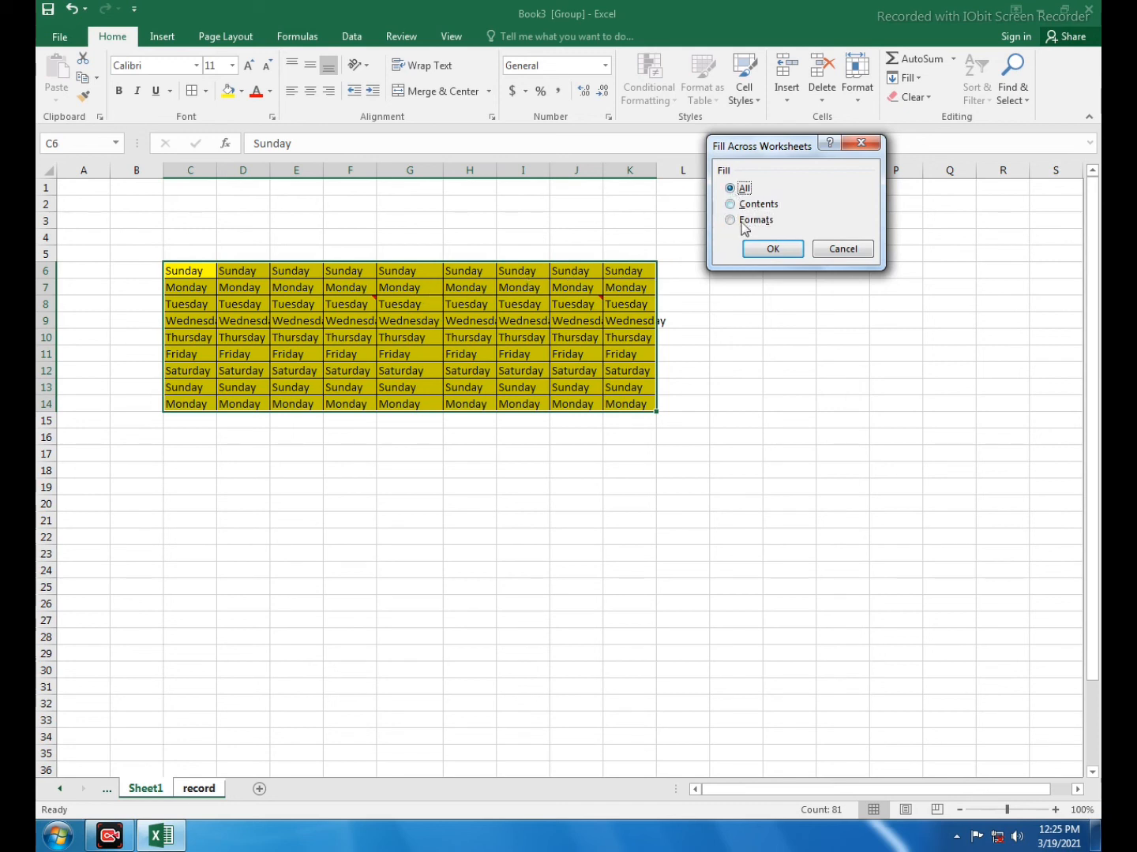
click(773, 249)
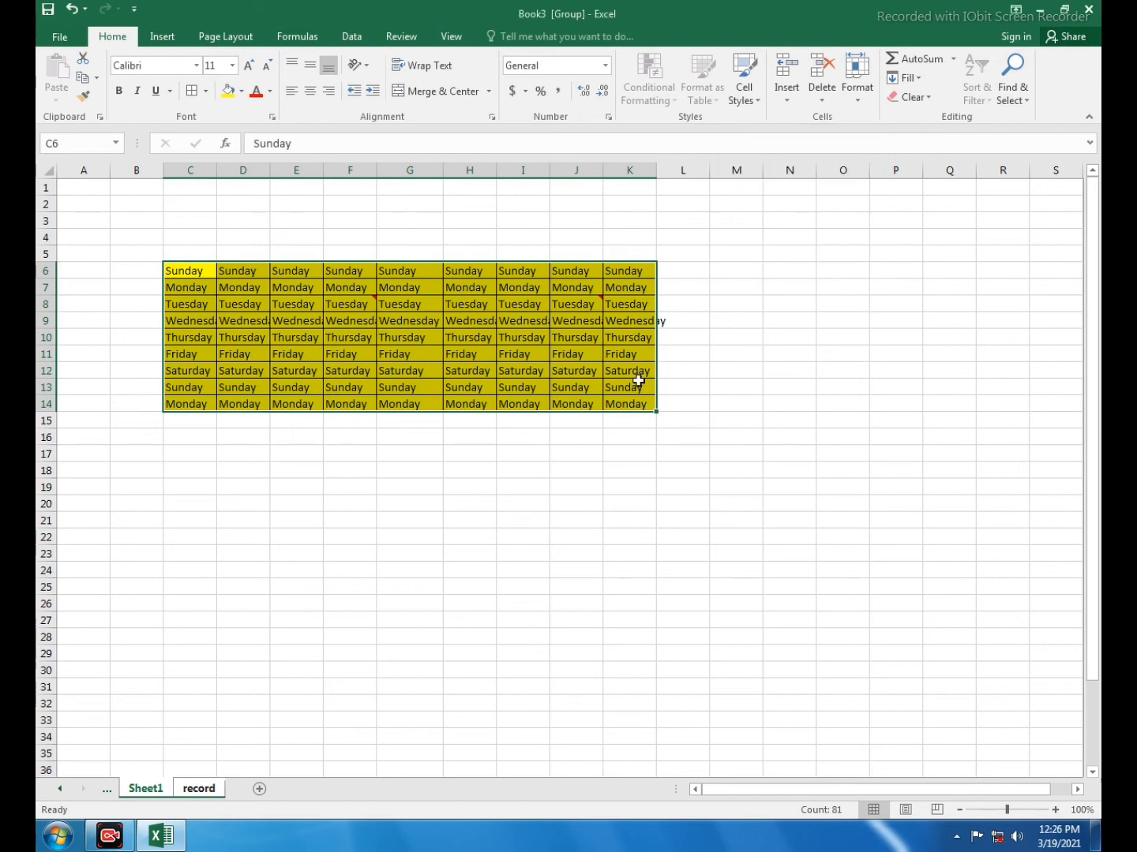
Compare the weekday table C6:K14 on the record sheet with the original on Sheet1
click(210, 796)
click(331, 607)
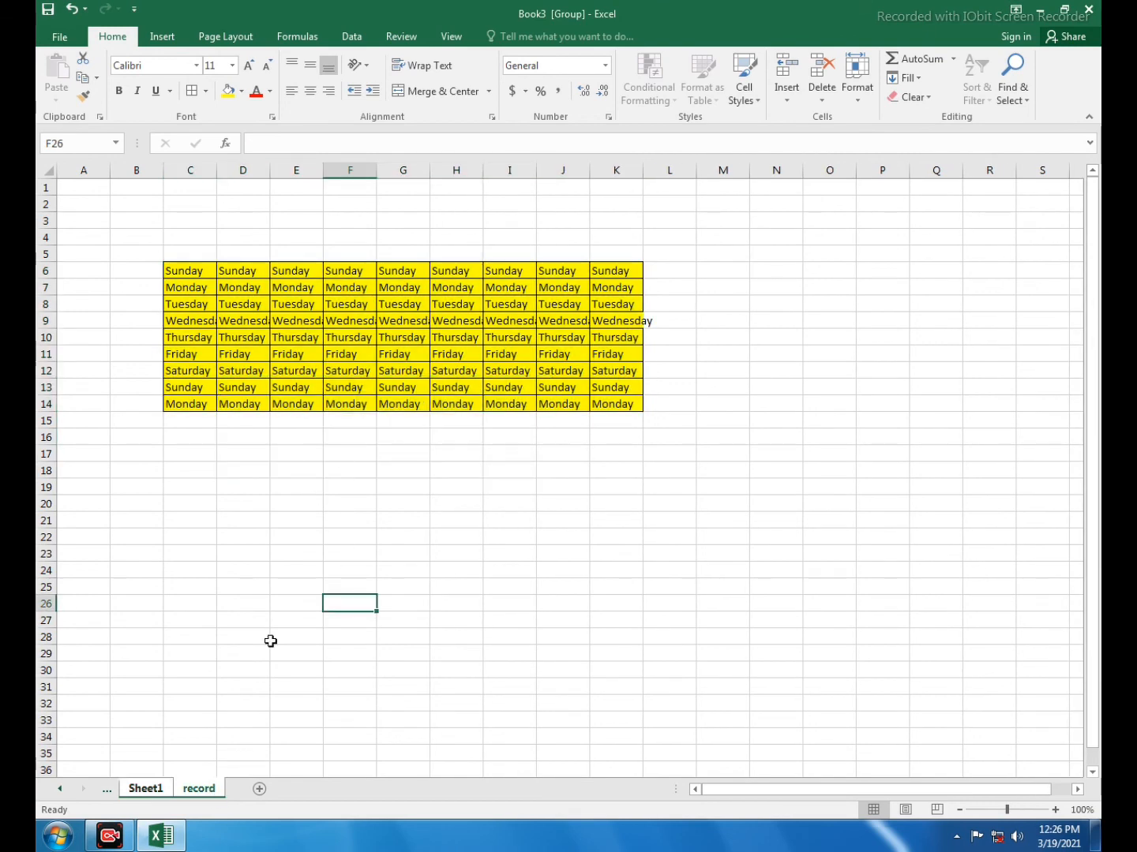
click(157, 794)
click(183, 794)
click(428, 405)
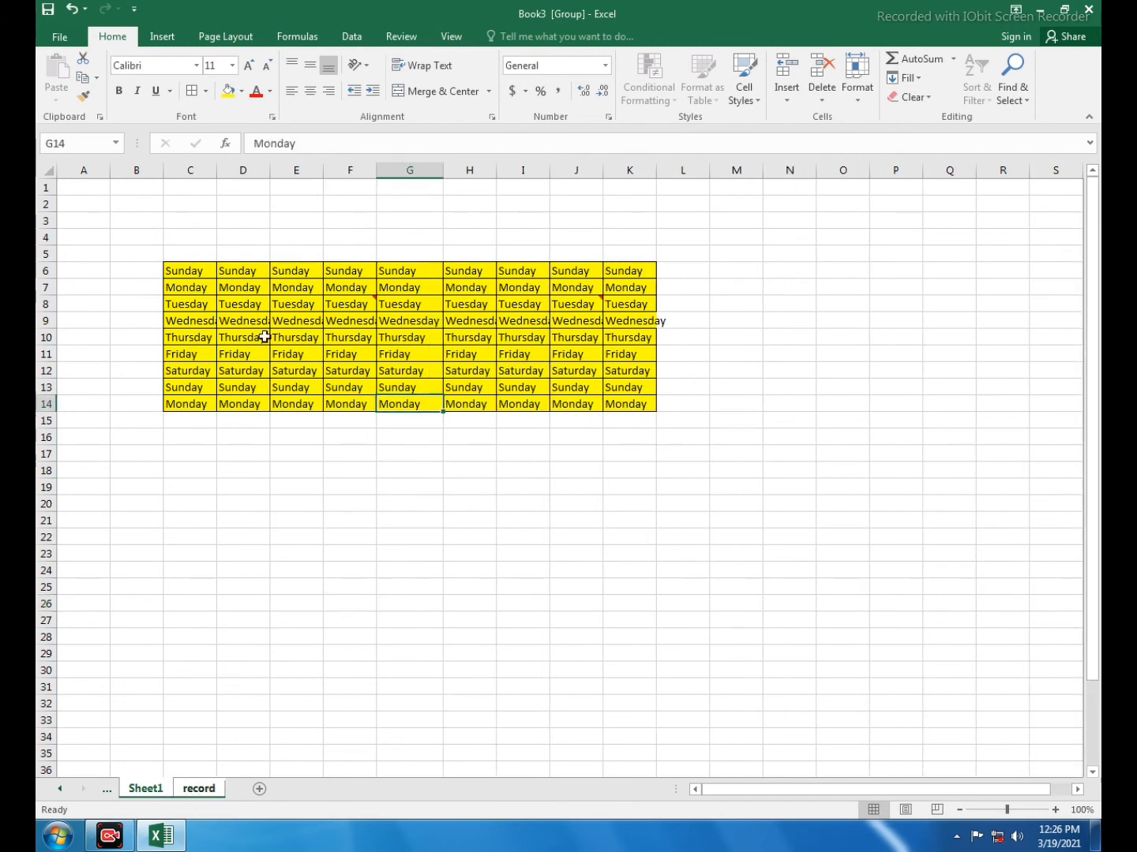
drag(186, 274, 630, 404)
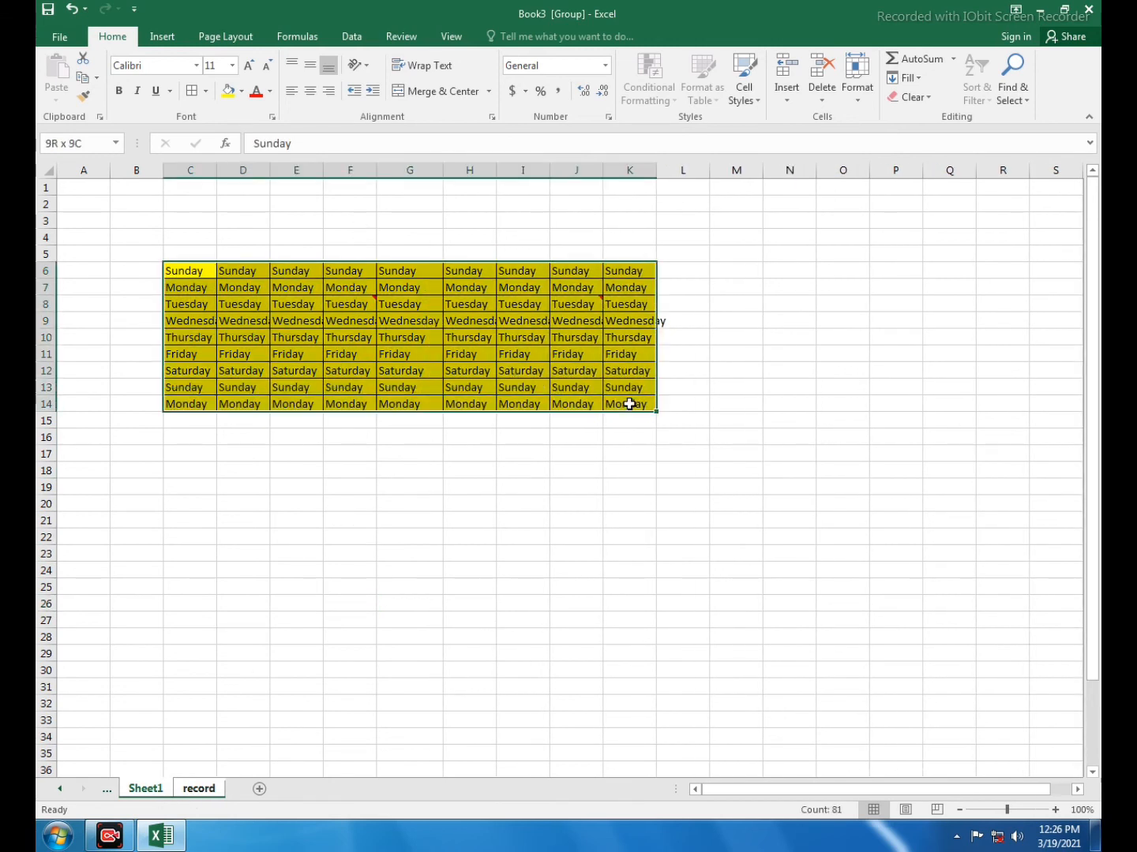
click(383, 589)
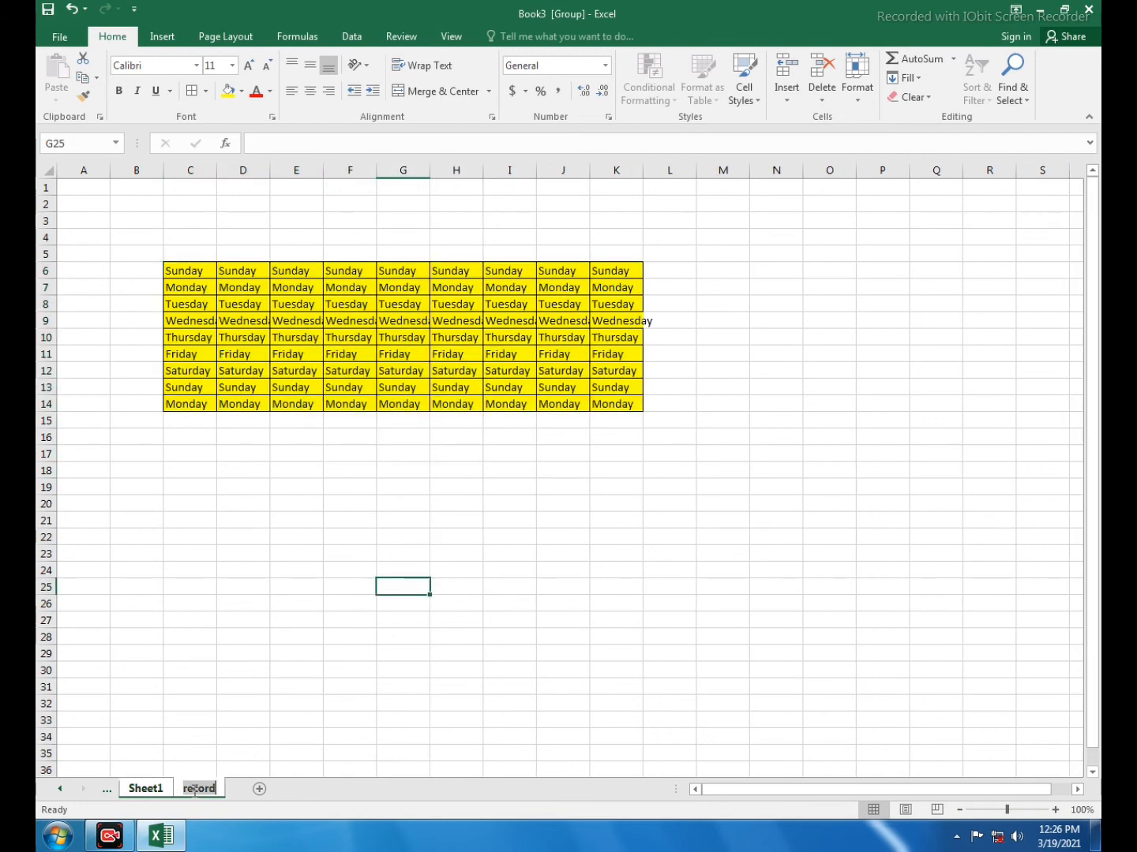
click(144, 789)
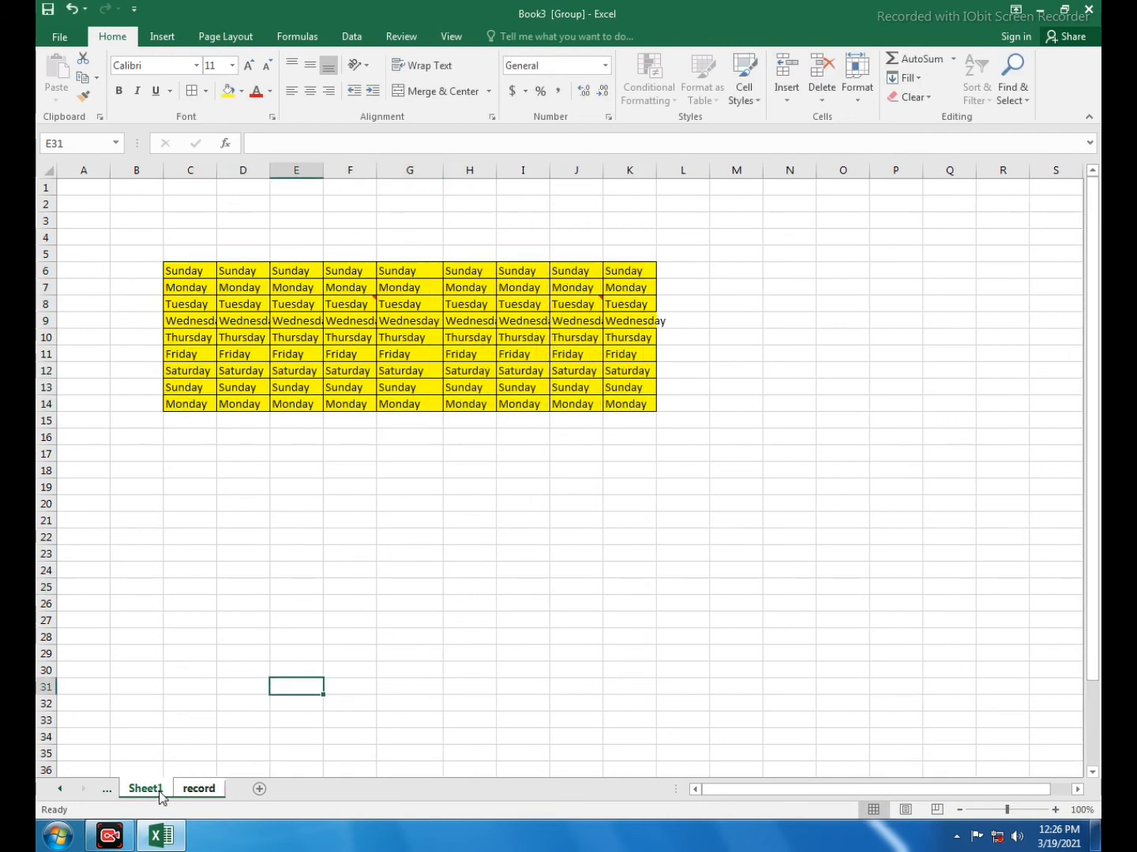
Change the fill colour of C6:K14 to green on the grouped sheets and check it on both Sheet1 and record
drag(192, 270, 632, 406)
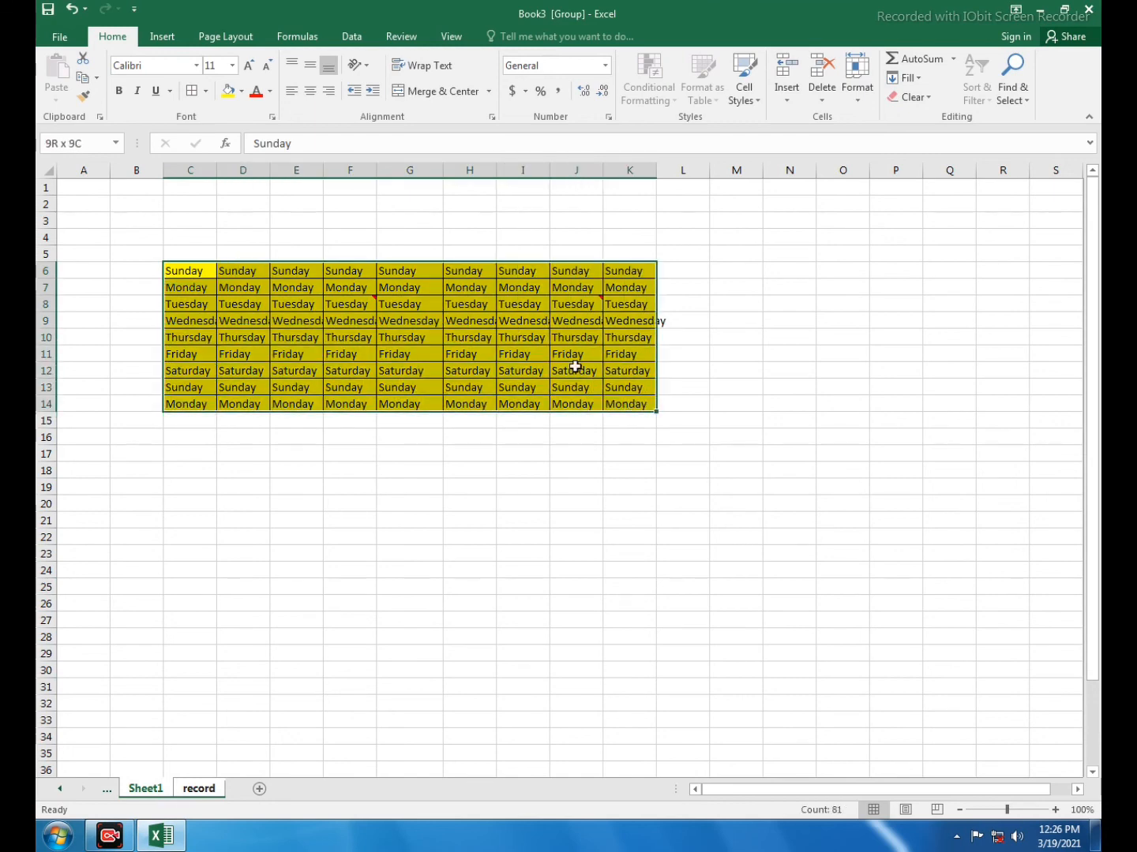
click(241, 91)
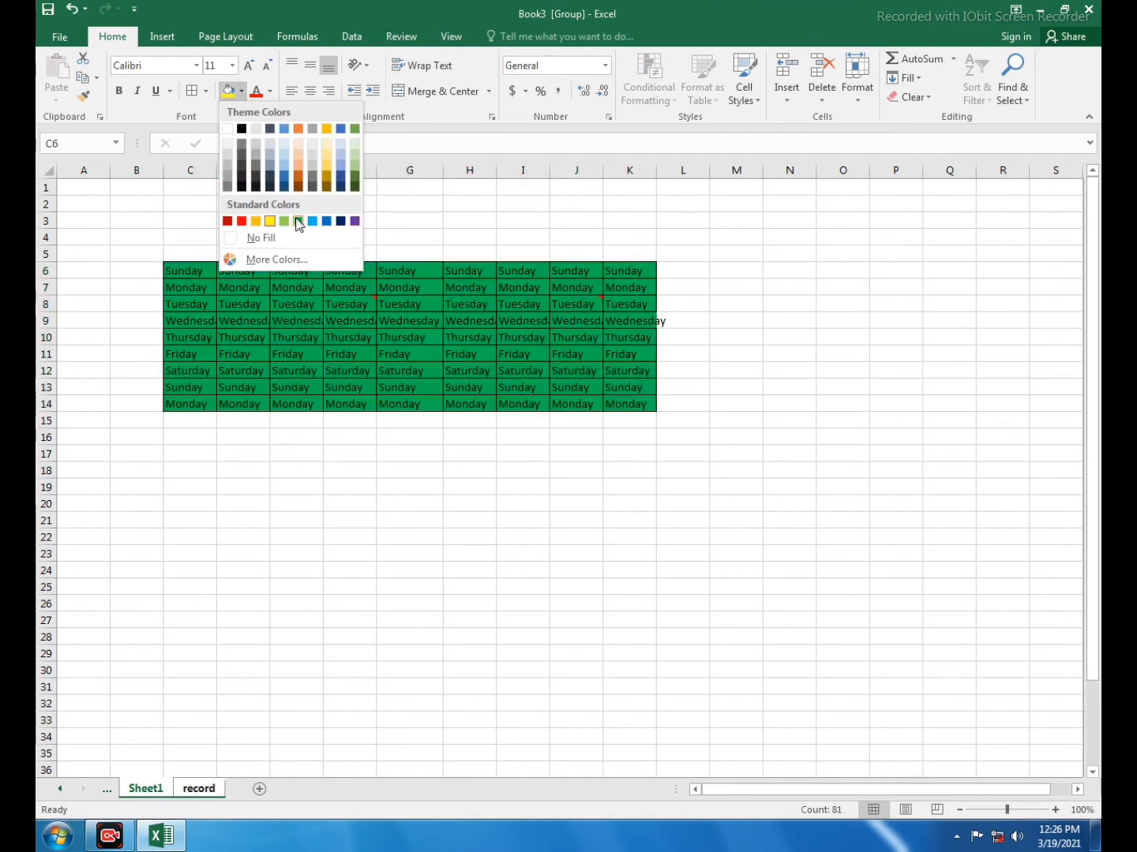
click(298, 220)
click(497, 524)
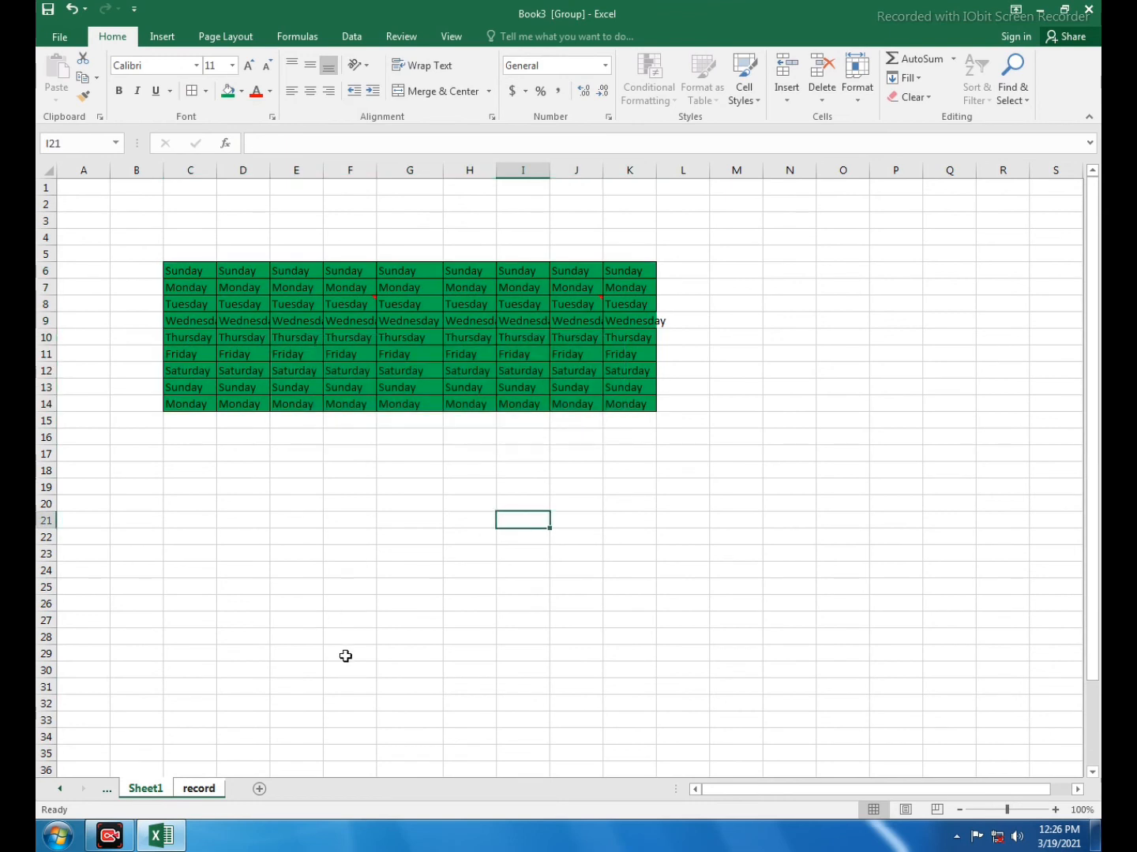
click(199, 790)
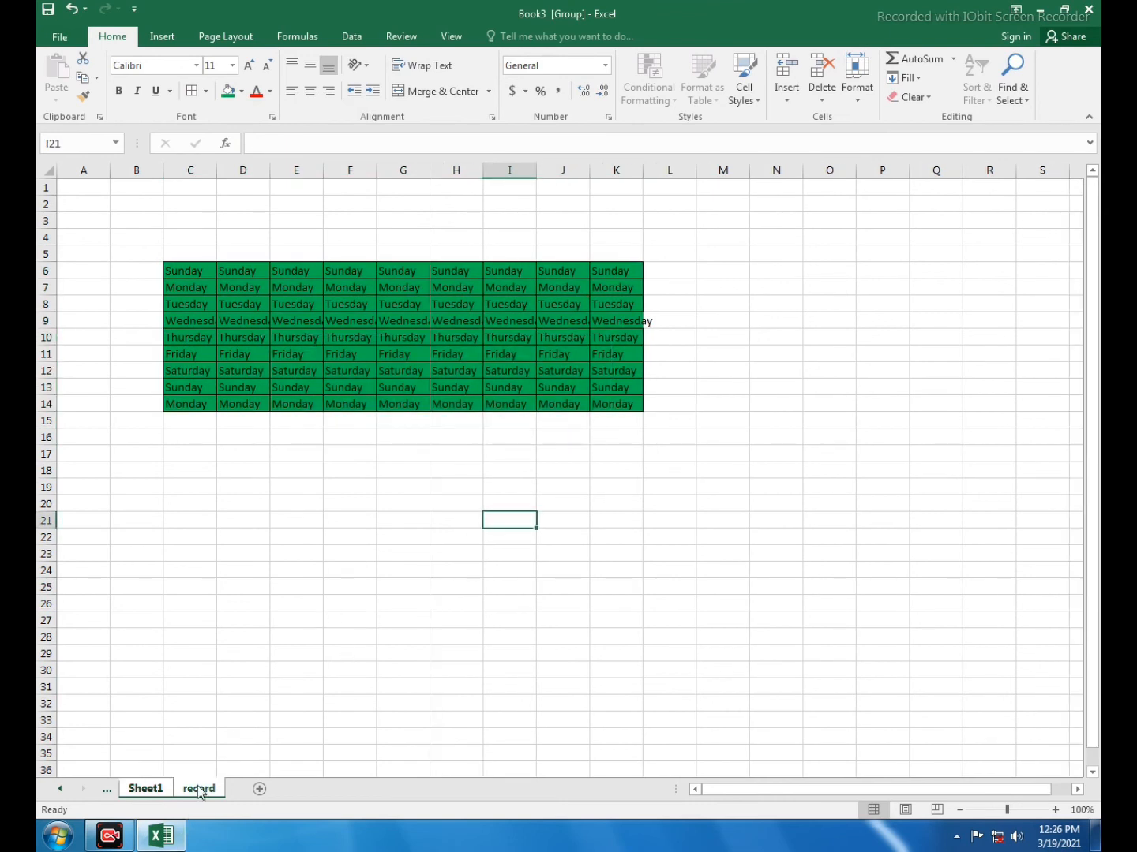
click(150, 792)
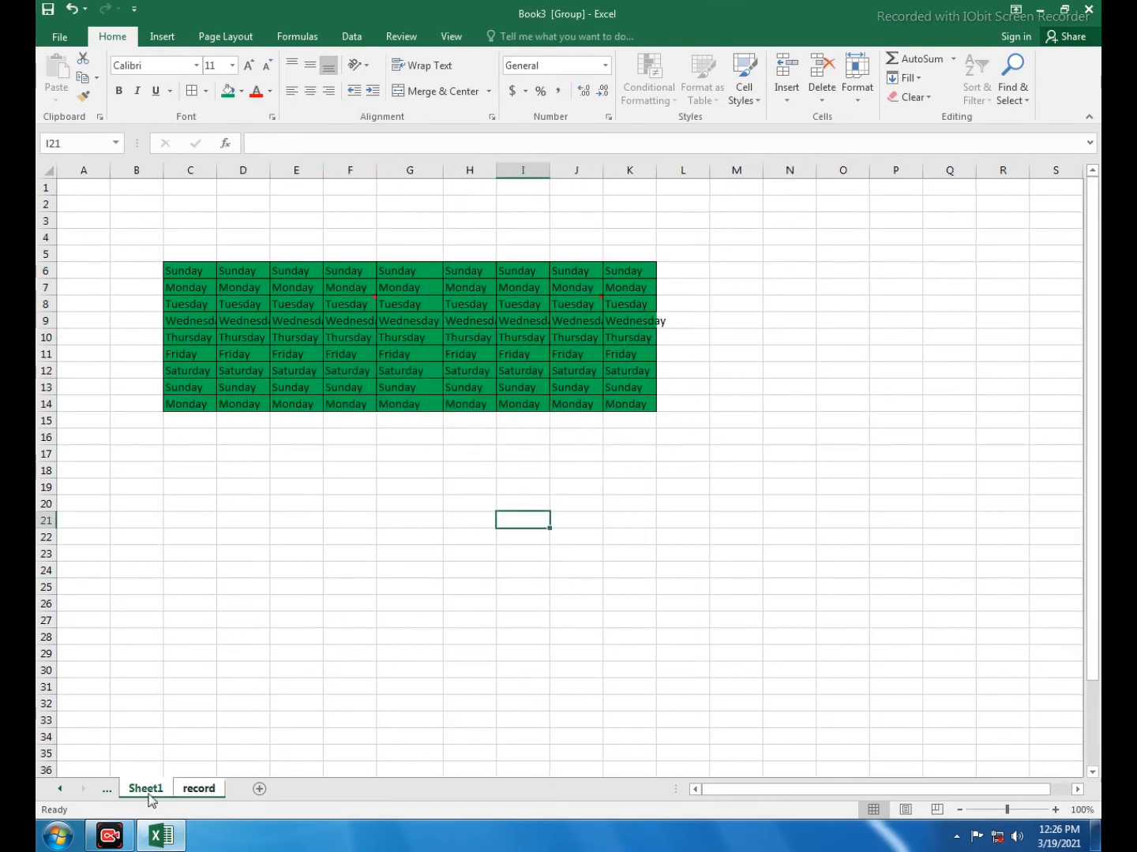
triple_click(199, 791)
key(Return)
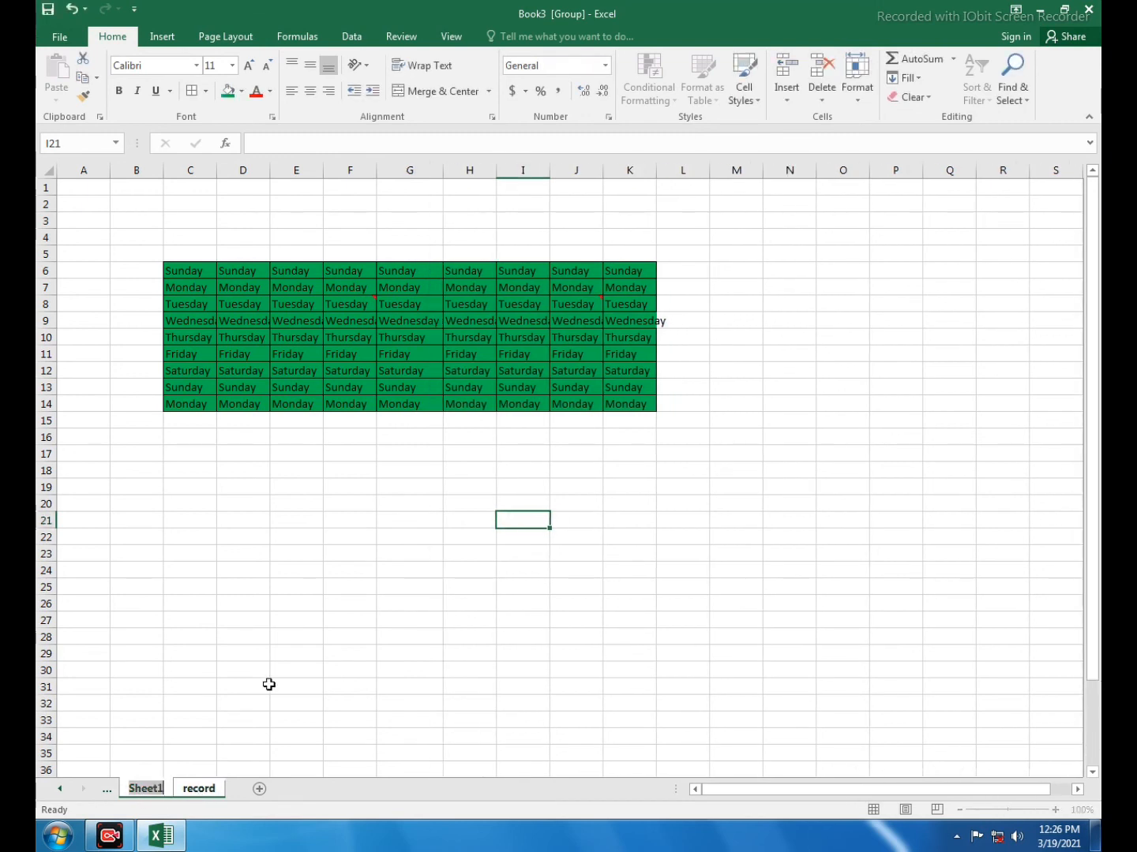
click(297, 636)
click(398, 484)
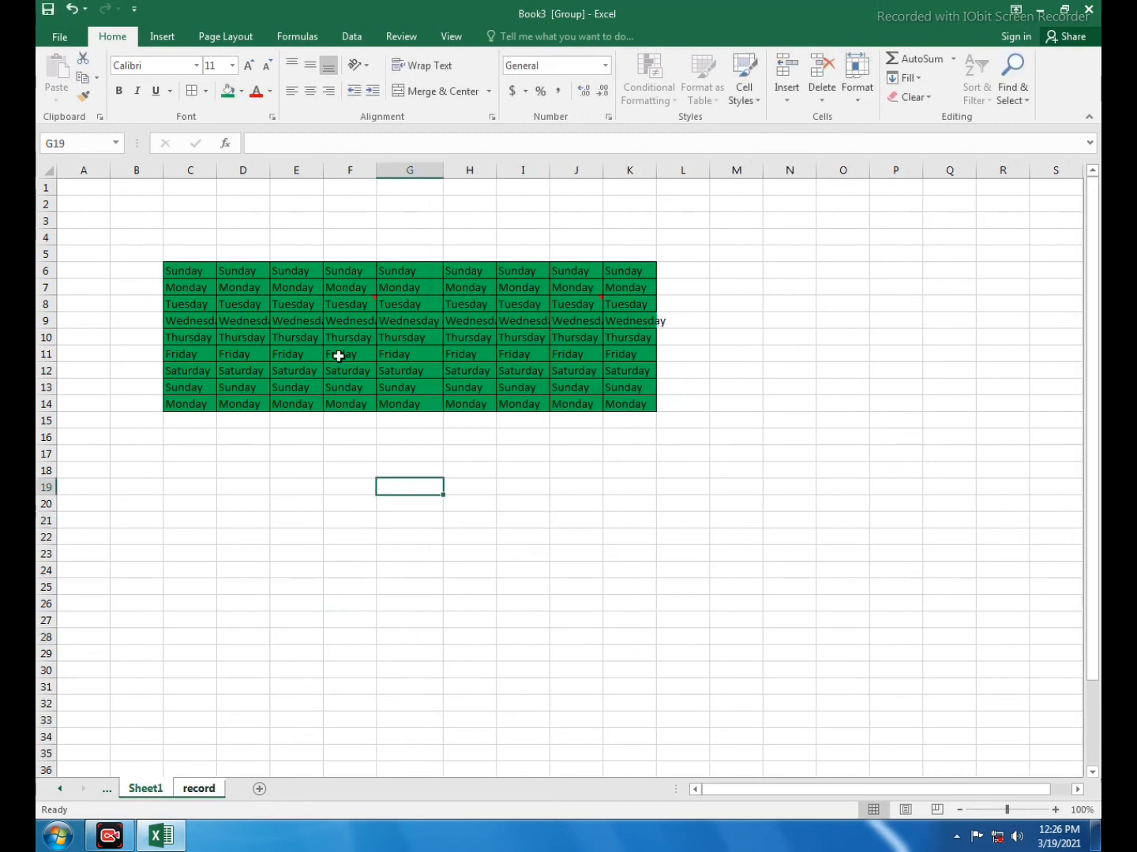
Fill C6:E13 with light gold on the grouped sheets and check it on both record and Sheet1
click(295, 289)
mouse_move(189, 272)
mouse_down()
mouse_move(273, 320)
mouse_move(305, 391)
mouse_up()
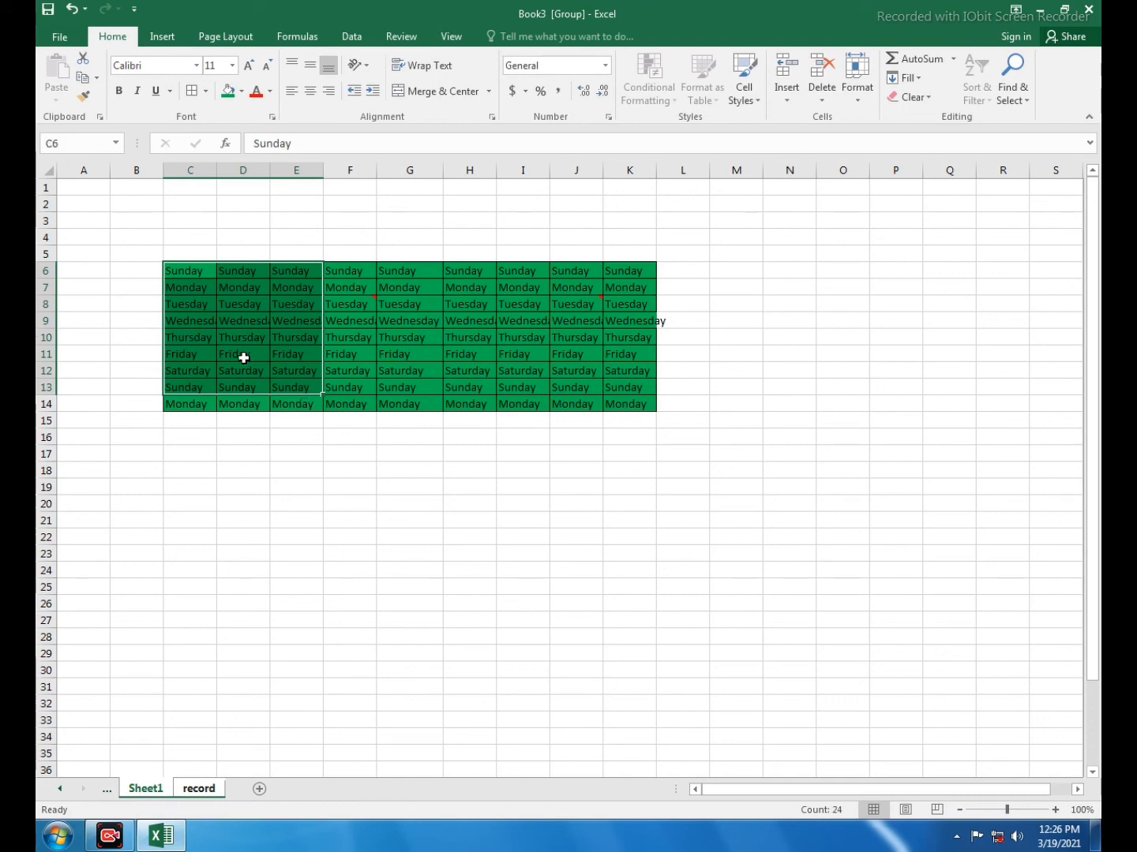
click(241, 90)
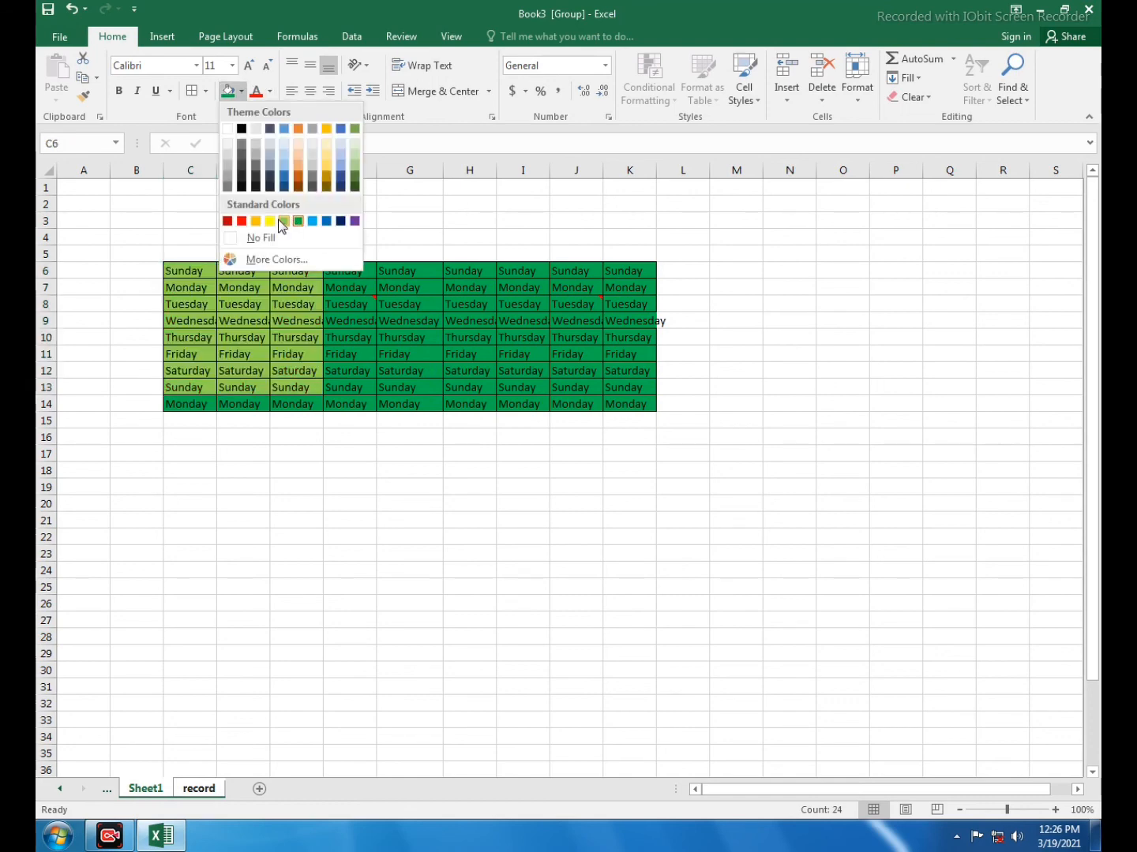
click(326, 162)
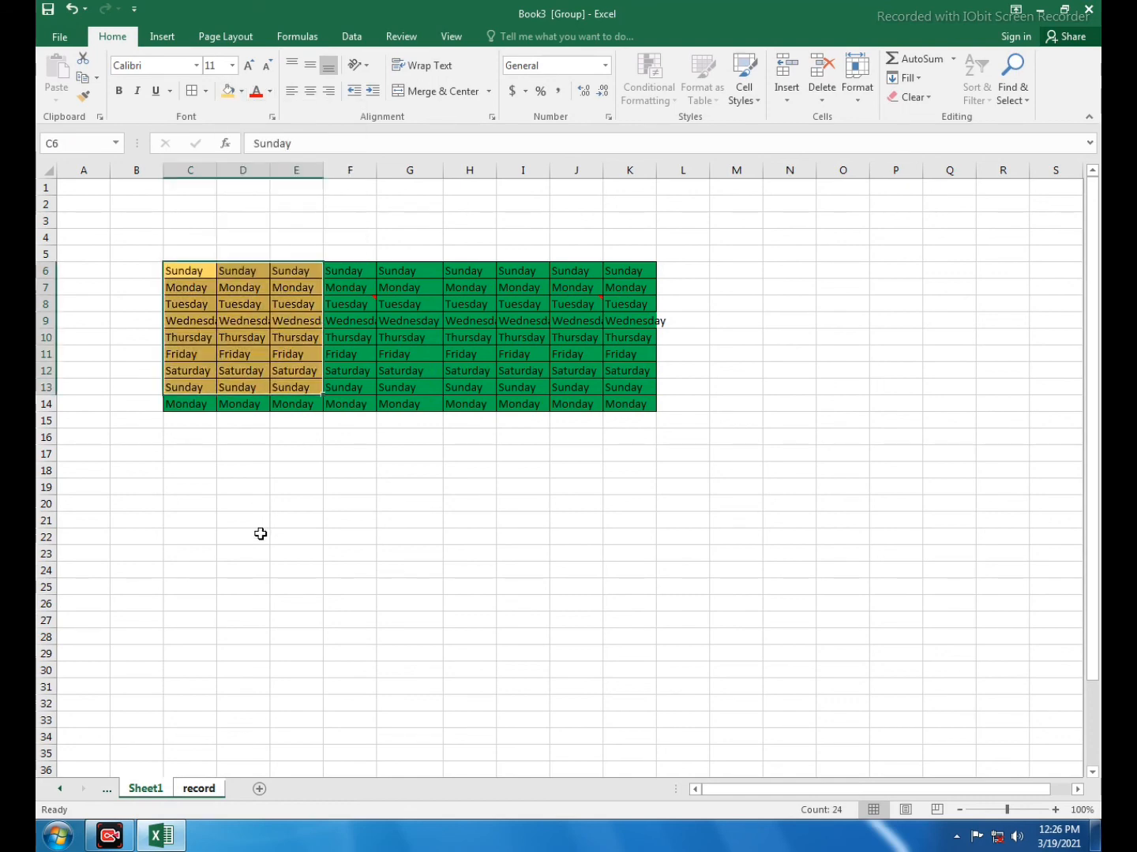
click(259, 533)
click(196, 789)
click(351, 666)
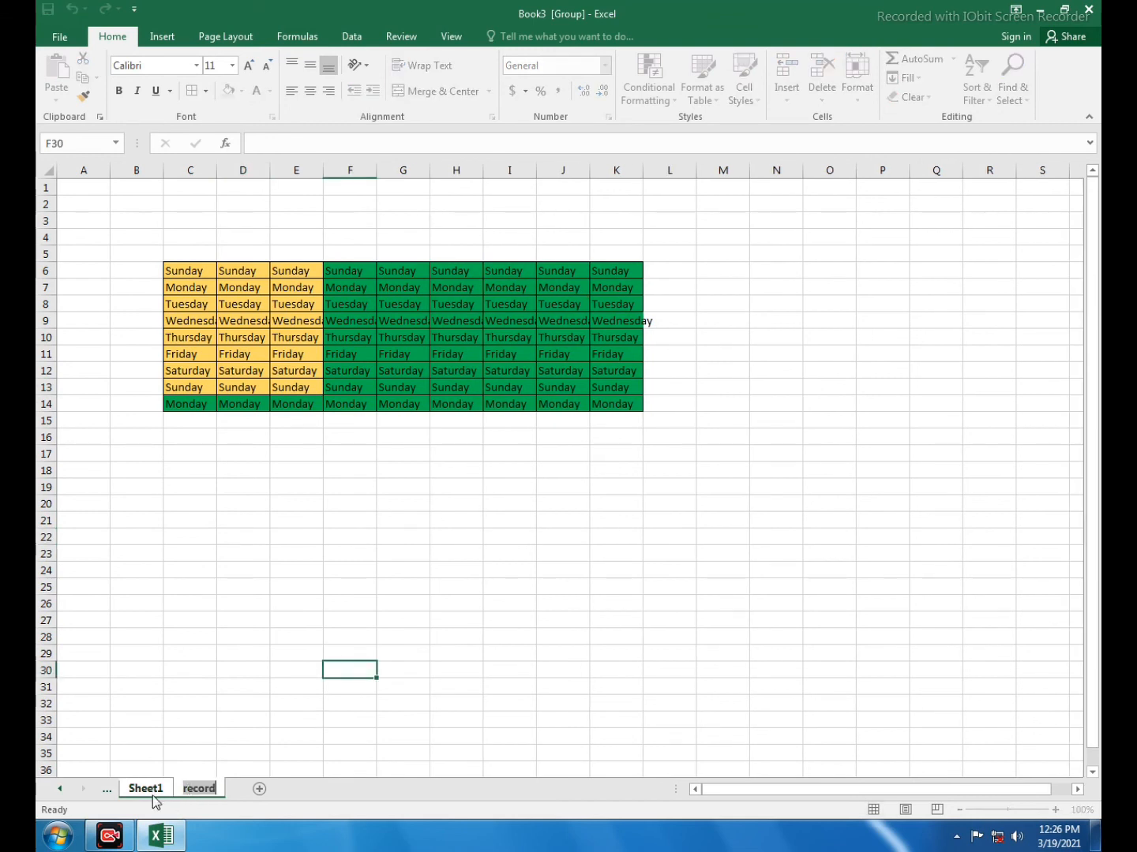
click(198, 790)
click(305, 602)
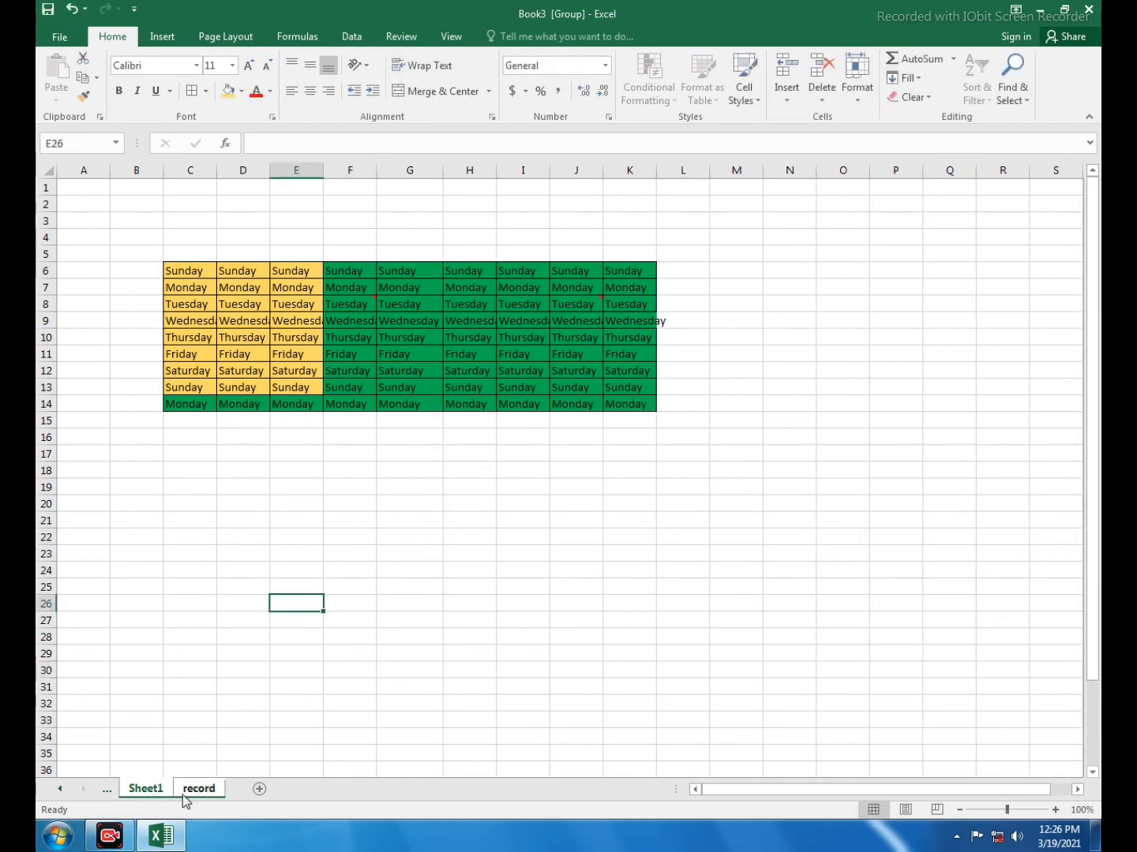
Add a new worksheet after the record sheet to ungroup Sheet1 and record, and return to record
click(332, 713)
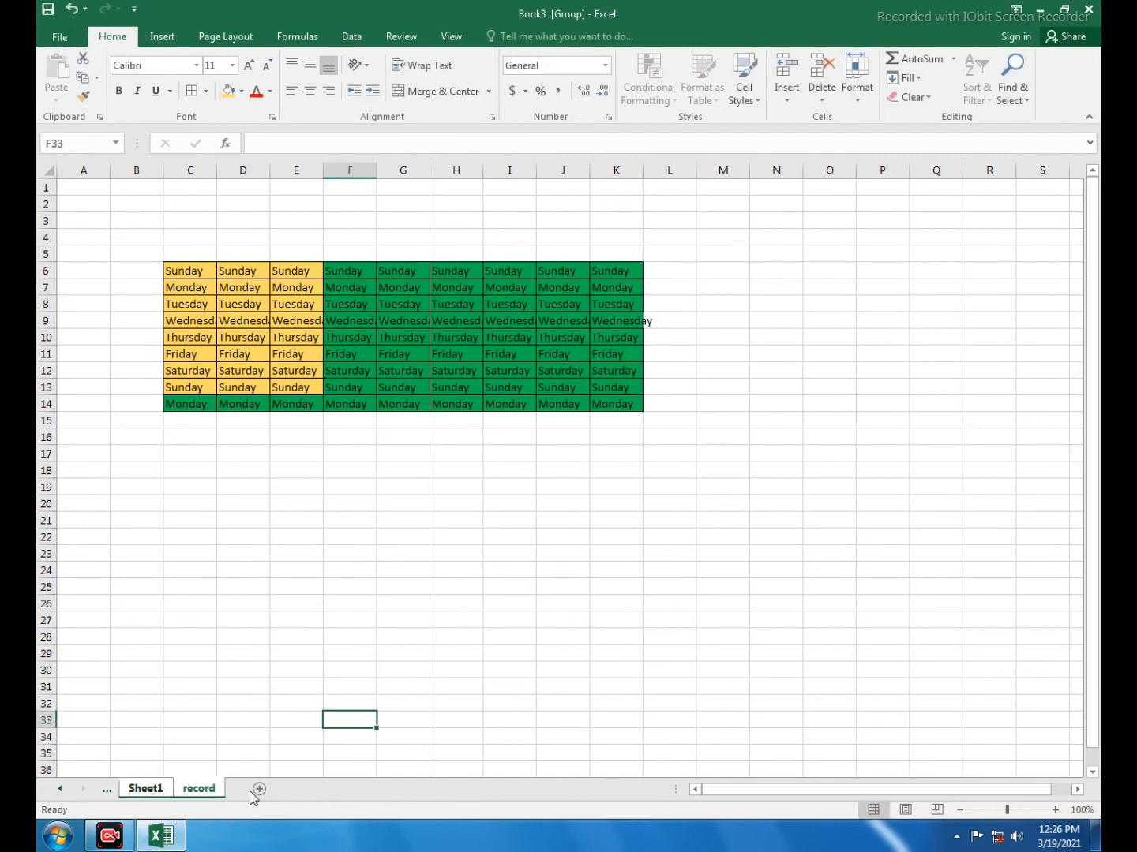
click(256, 791)
click(200, 792)
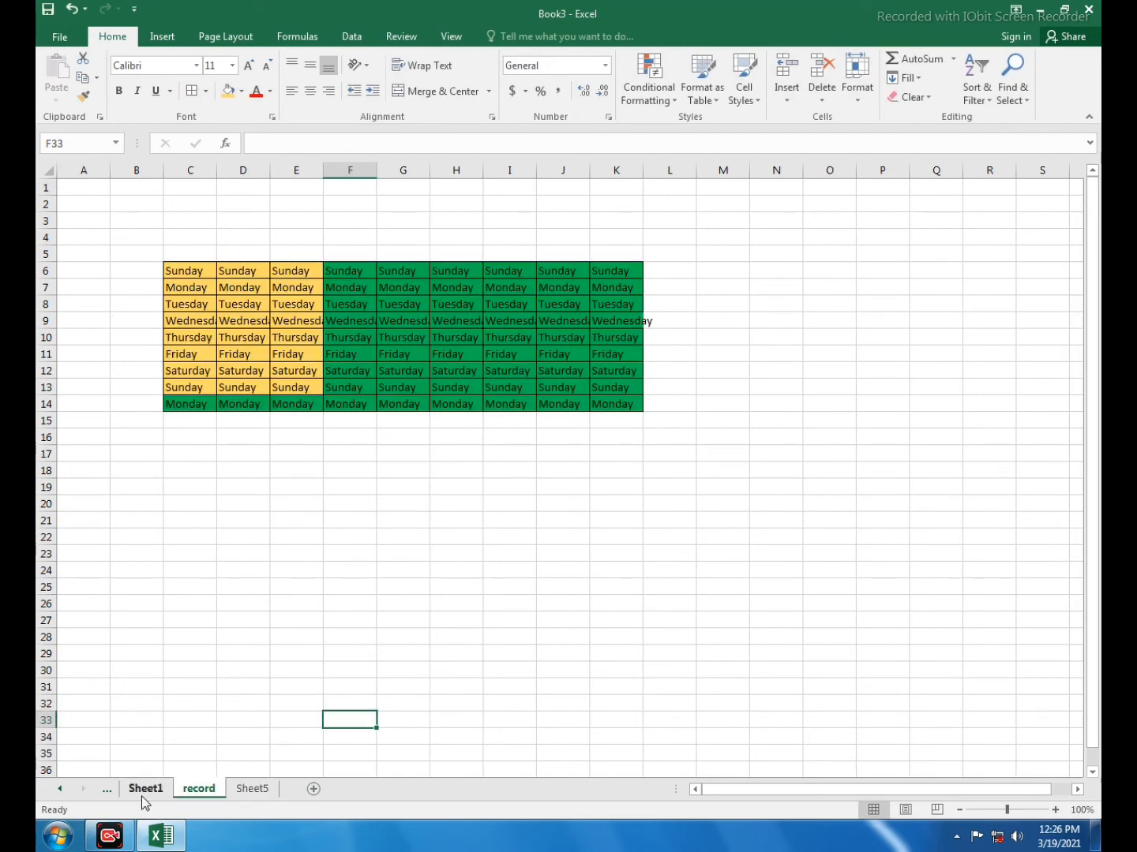
Fill C6:F14 with light green on Sheet1 only
click(142, 790)
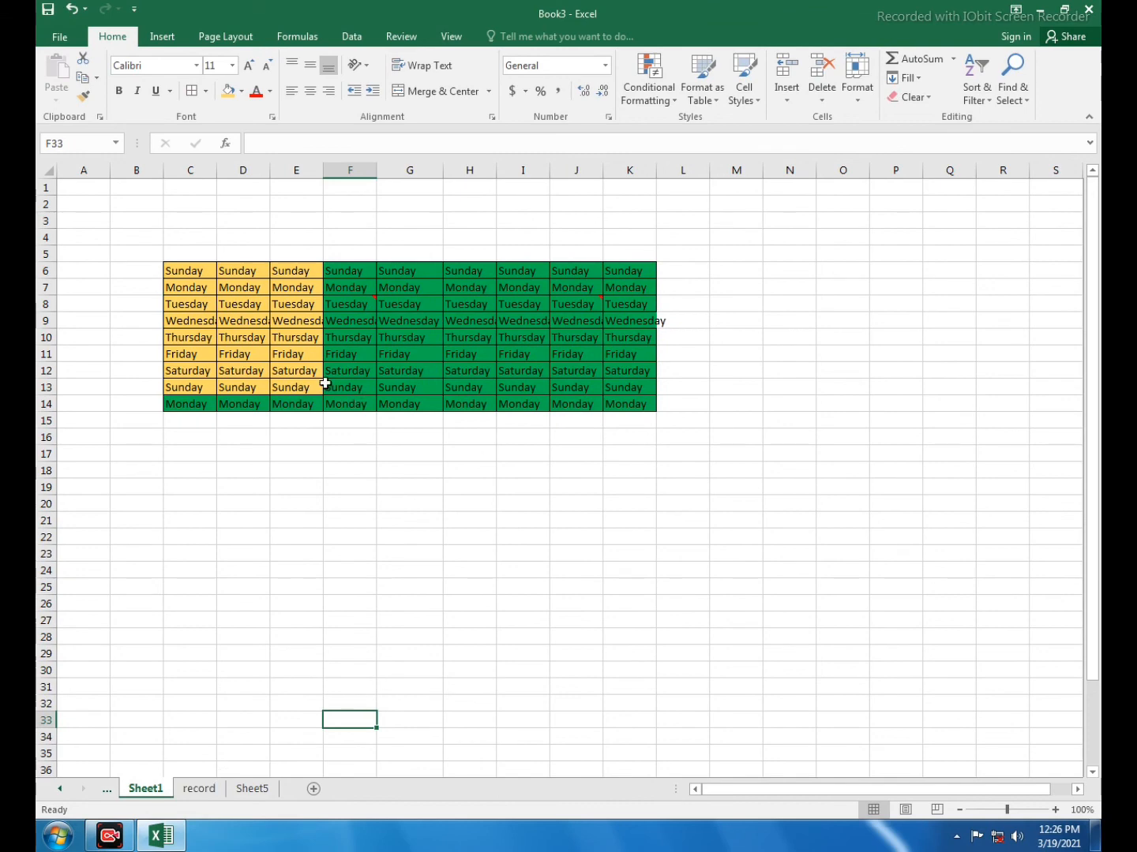
drag(179, 267, 337, 402)
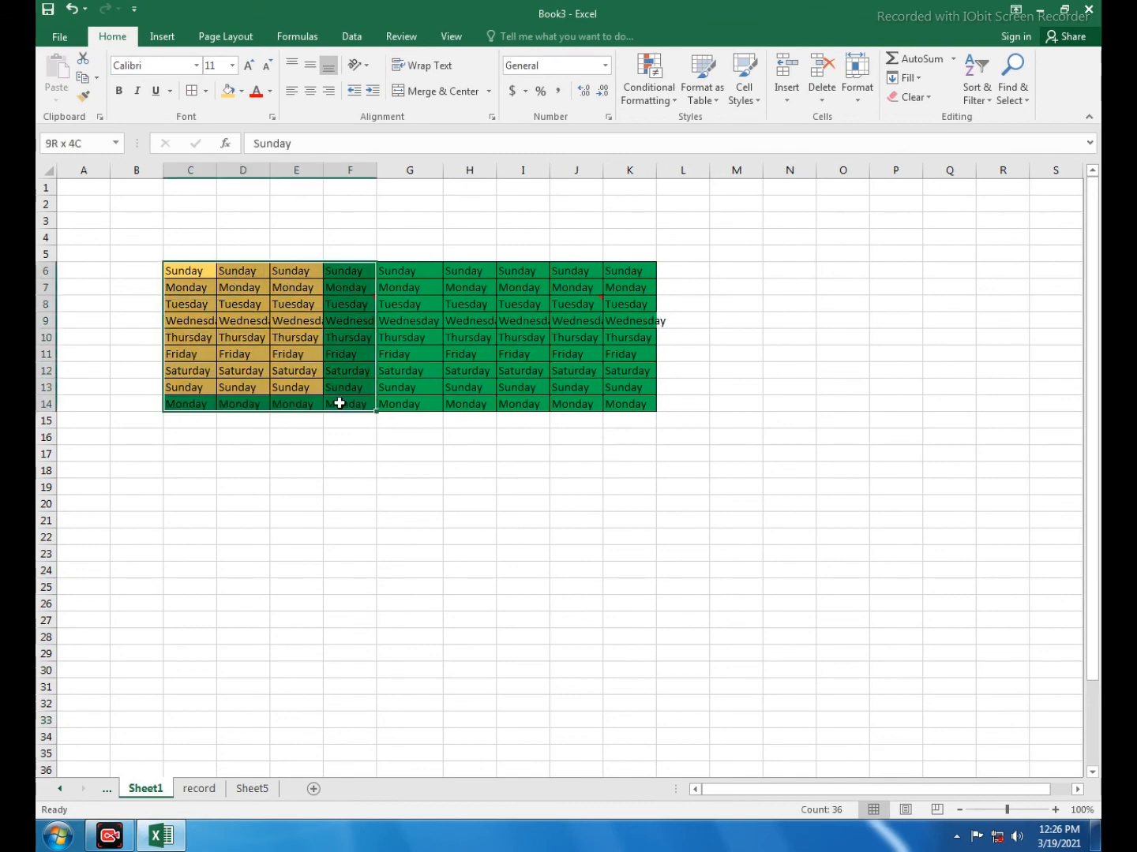
click(240, 92)
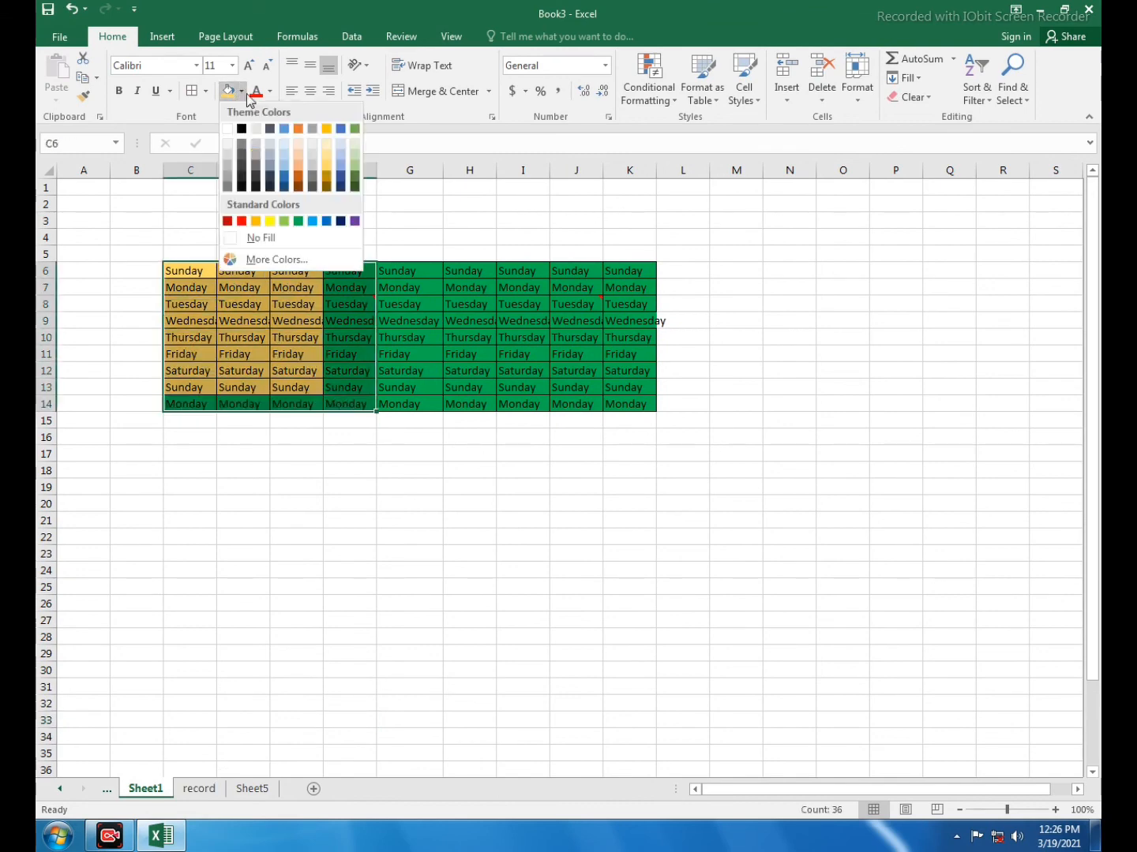
click(354, 161)
click(344, 555)
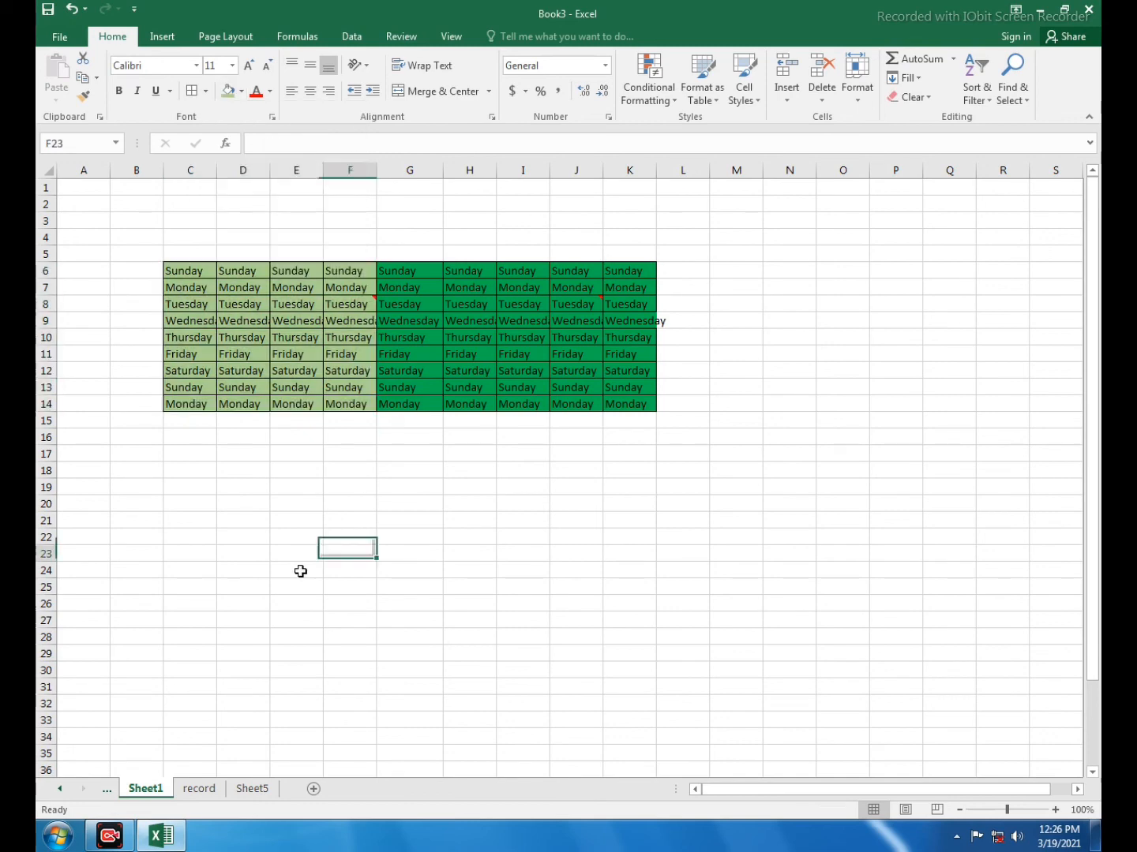
Compare the table's fill colours on the ungrouped record sheet and Sheet1, and check the newly added worksheet
click(207, 787)
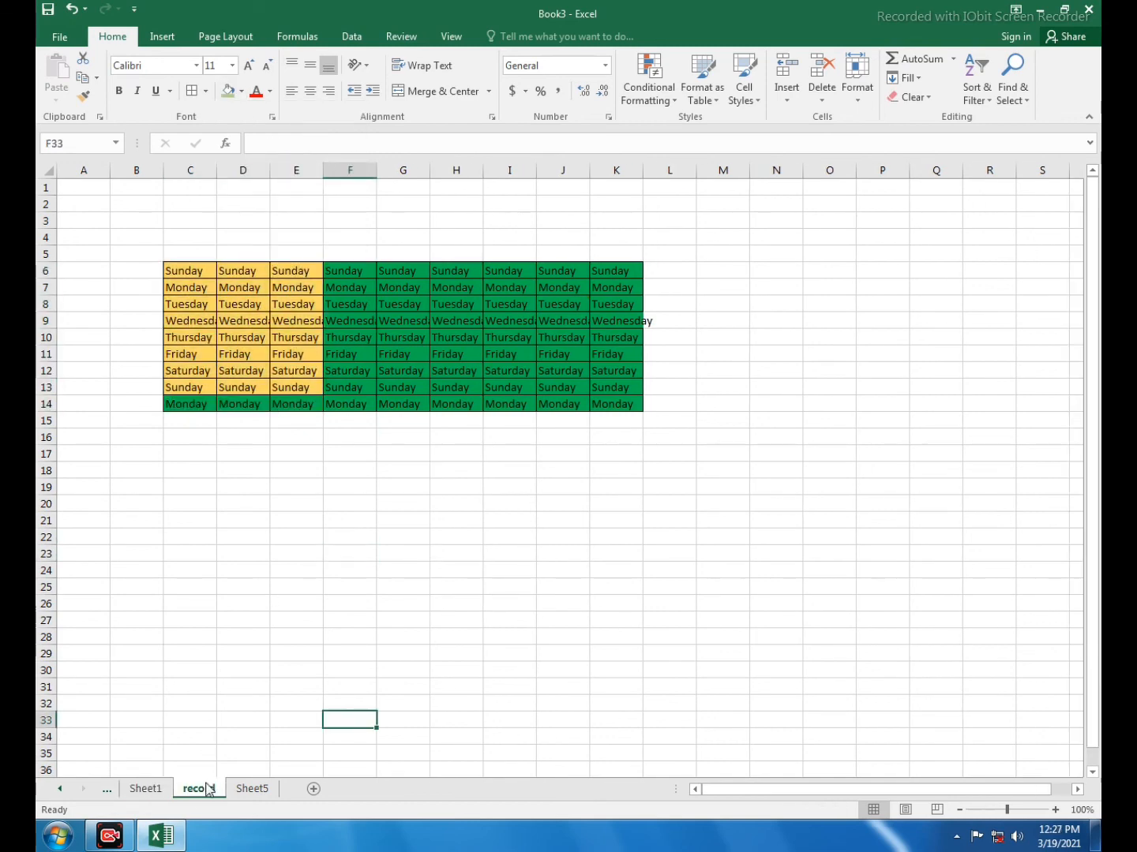
click(152, 789)
click(192, 789)
click(162, 789)
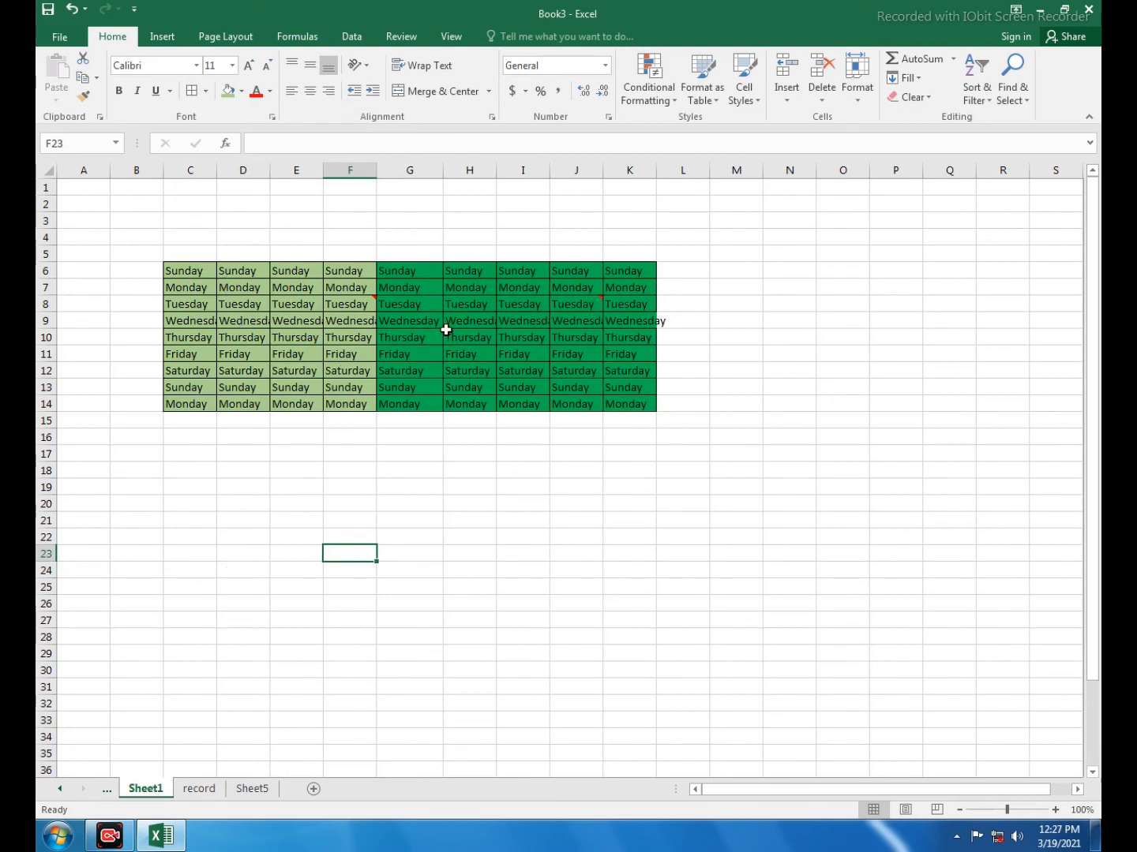
click(196, 790)
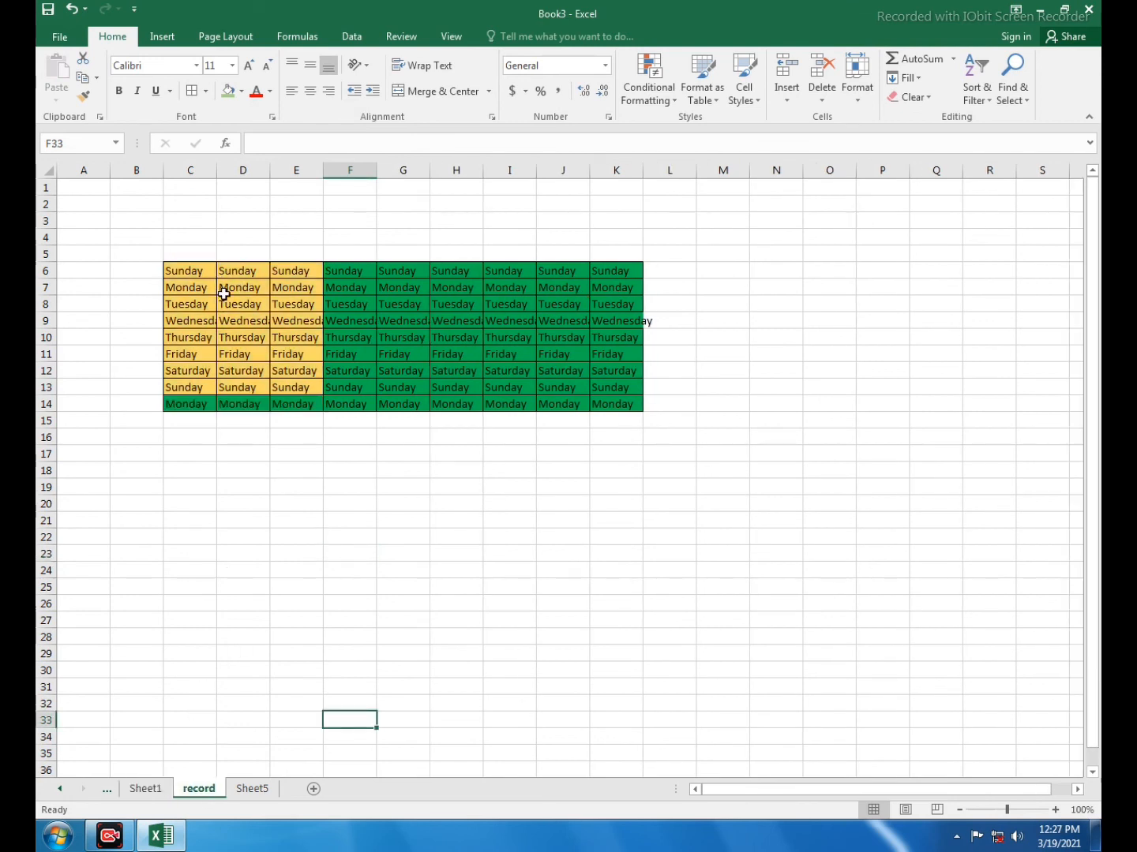
click(252, 792)
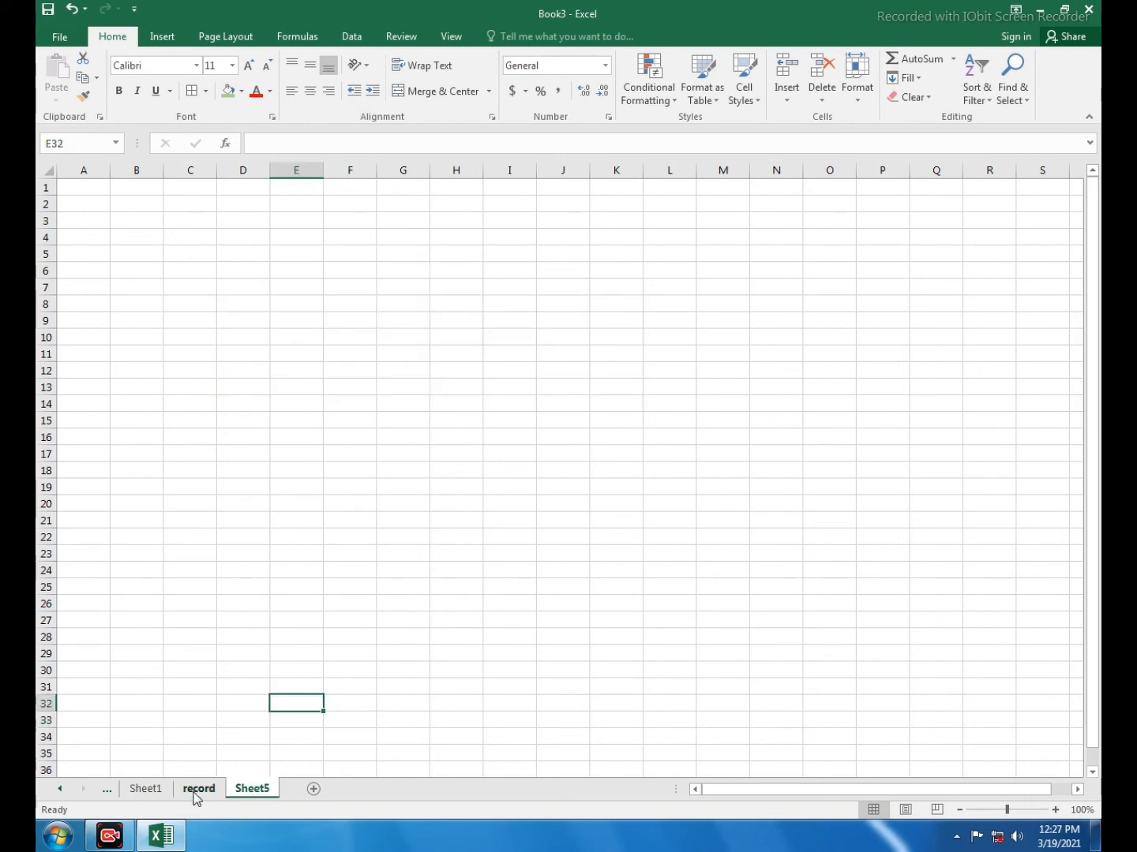
click(195, 793)
click(147, 790)
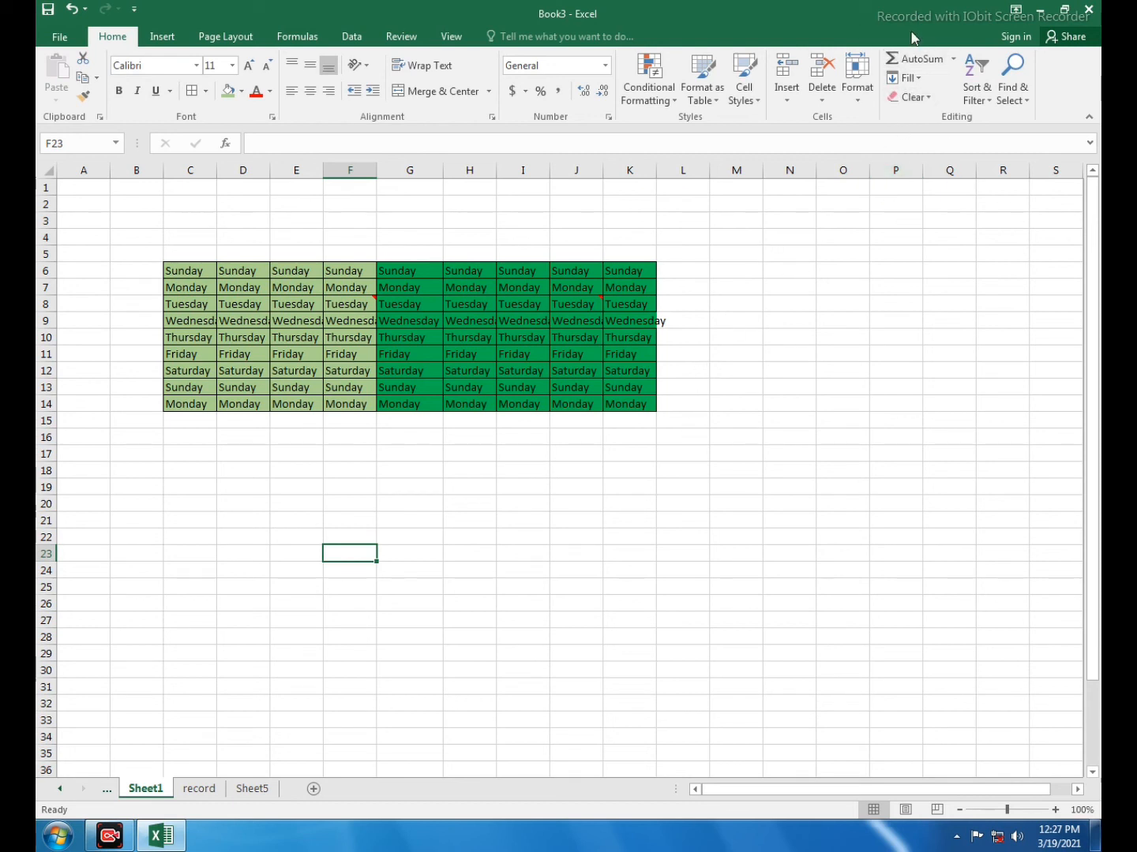
click(976, 82)
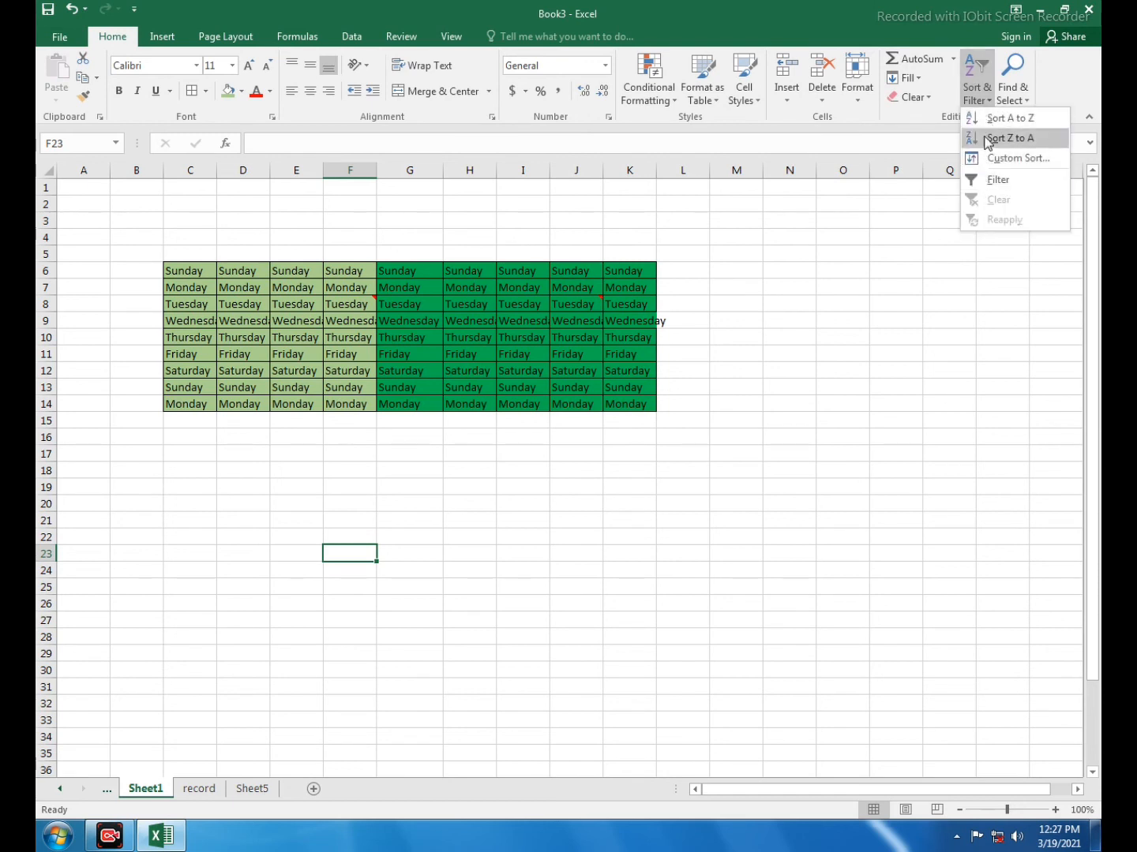
click(916, 14)
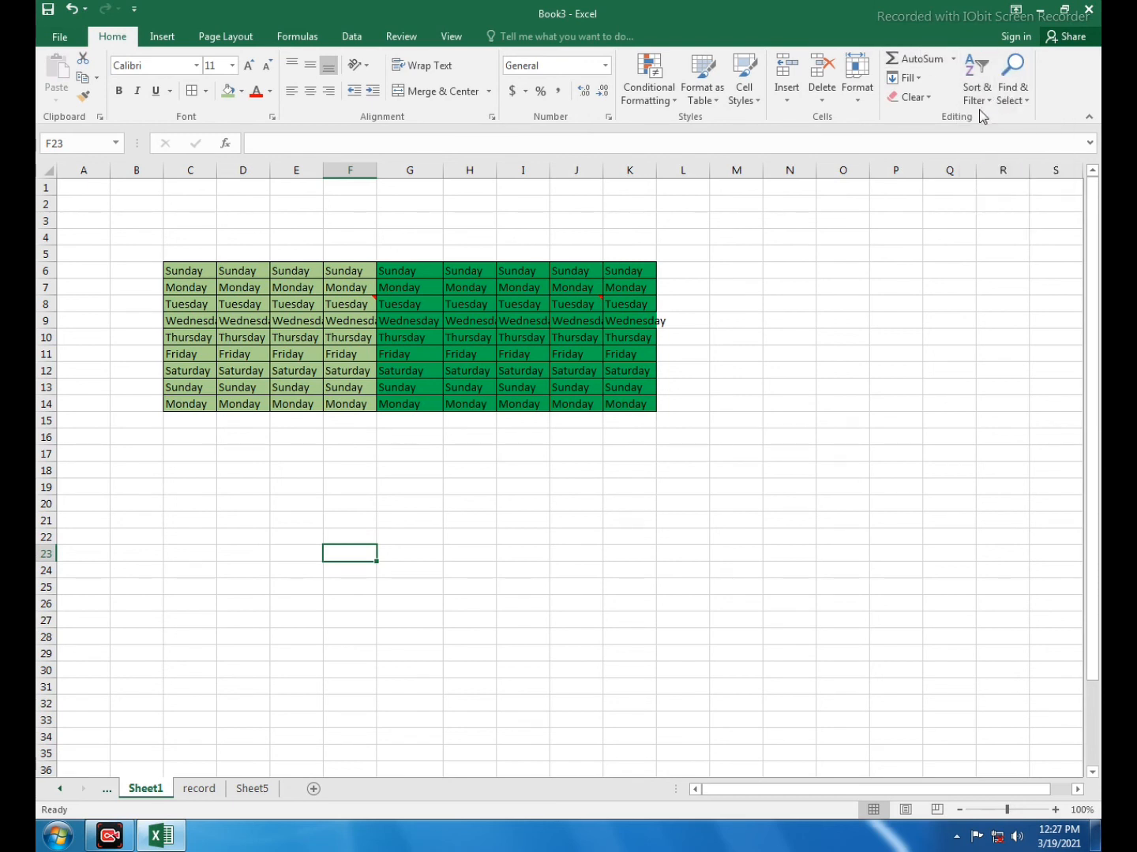